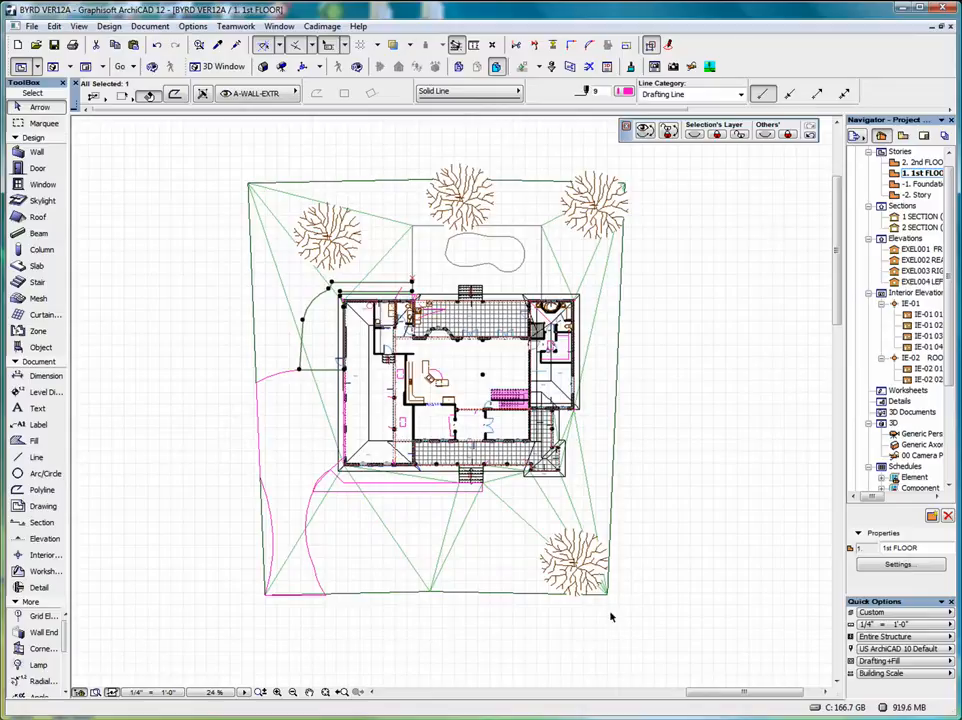
- Deselect everything in the plan and save the changes to the BYRD VER12A project
click(475, 670)
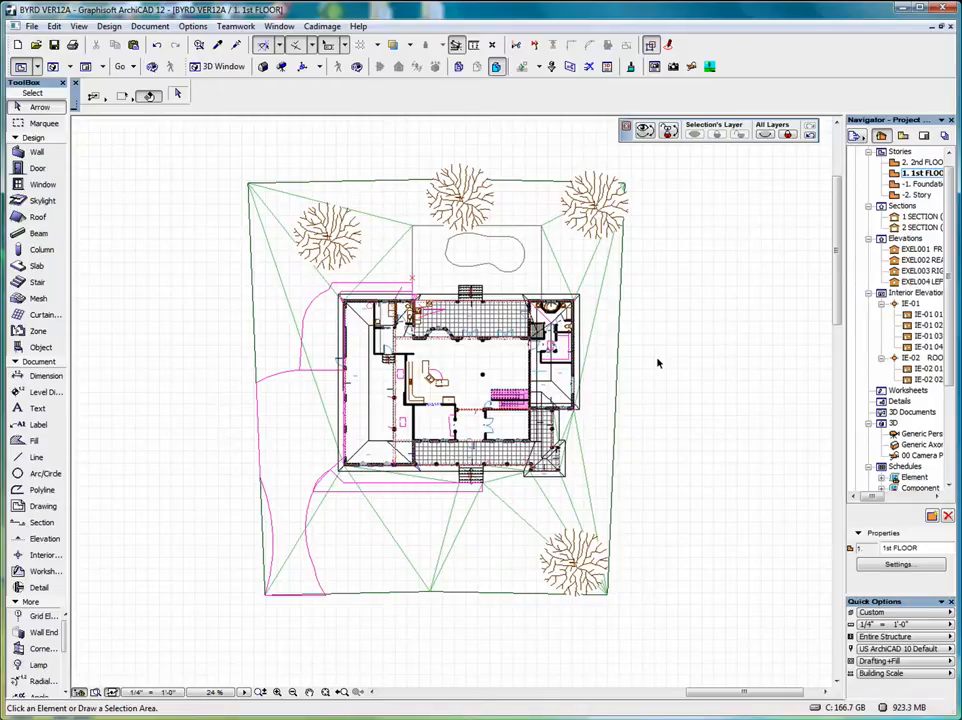
key(ctrl+o)
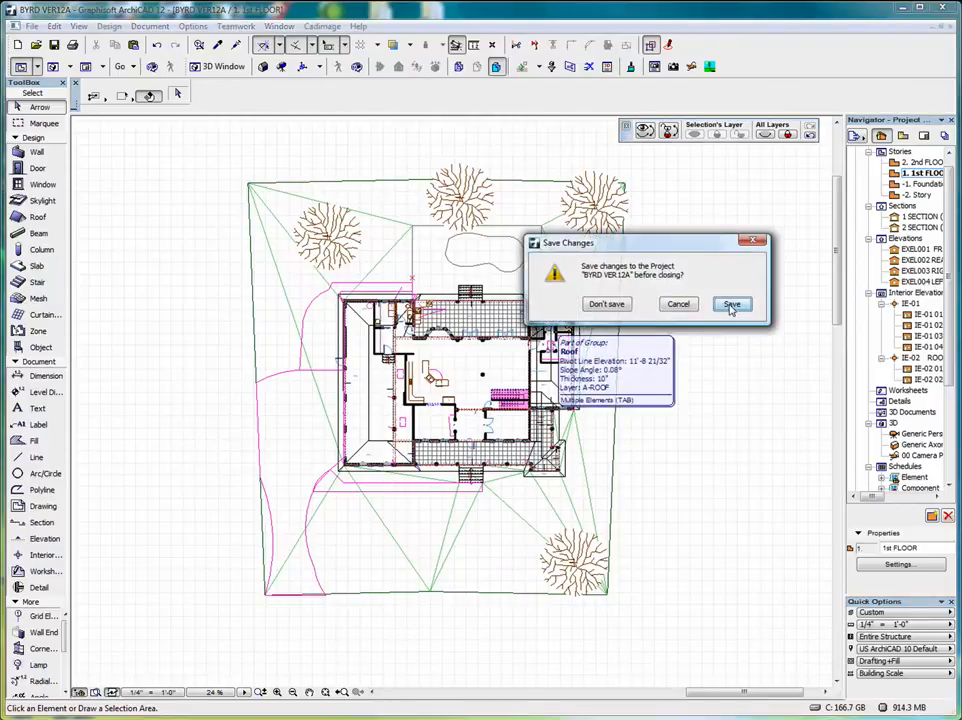
click(732, 305)
- Show the entire model in 3D and examine the front of the house and its site
right_click(726, 307)
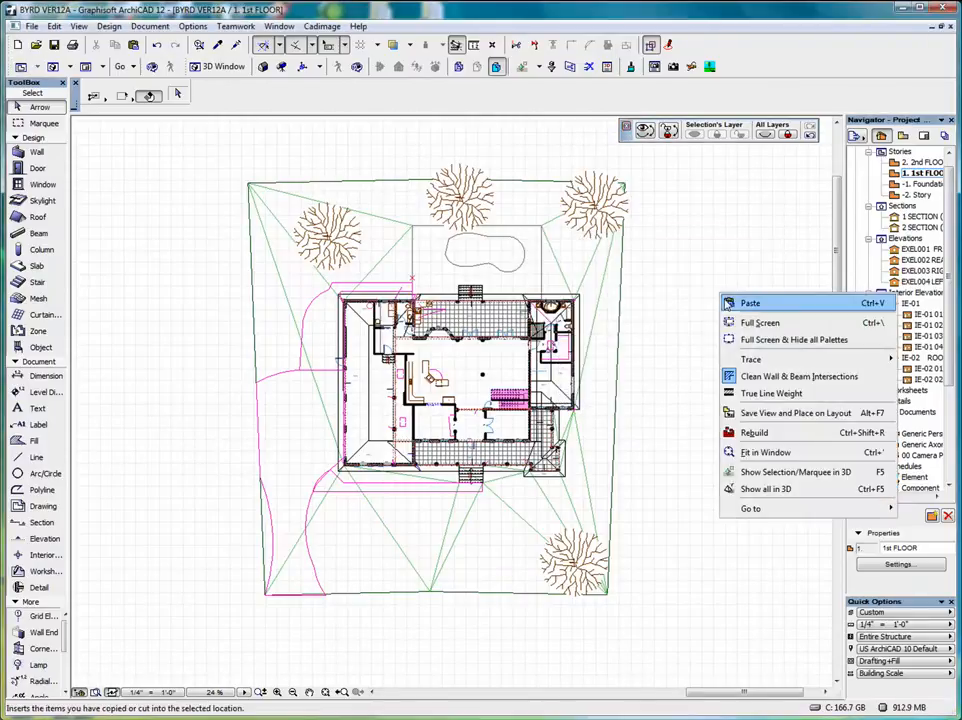
click(783, 494)
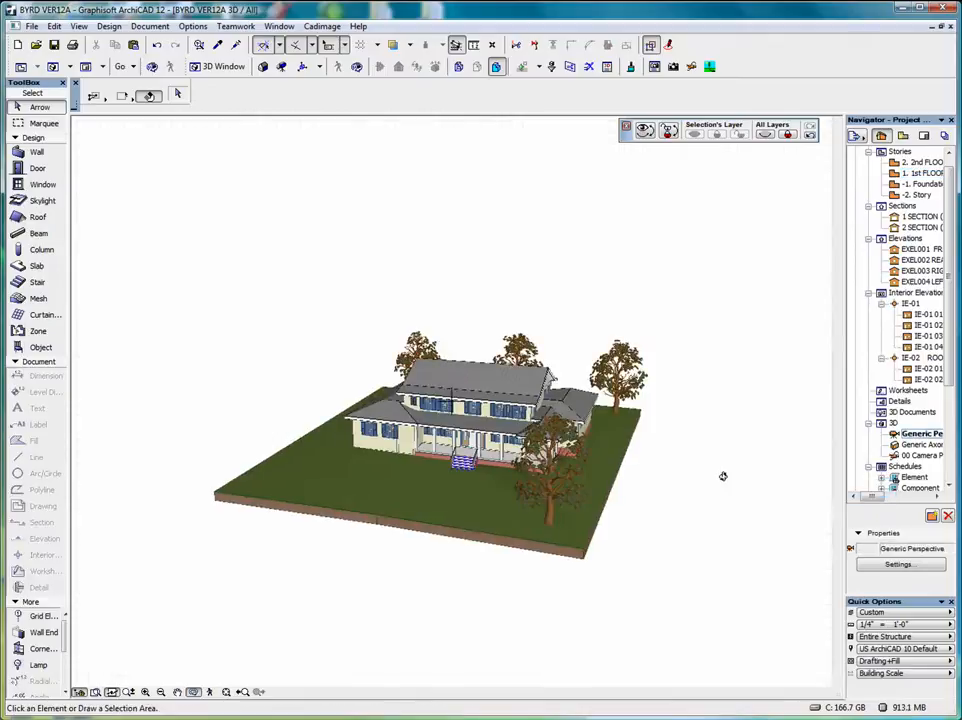
click(226, 692)
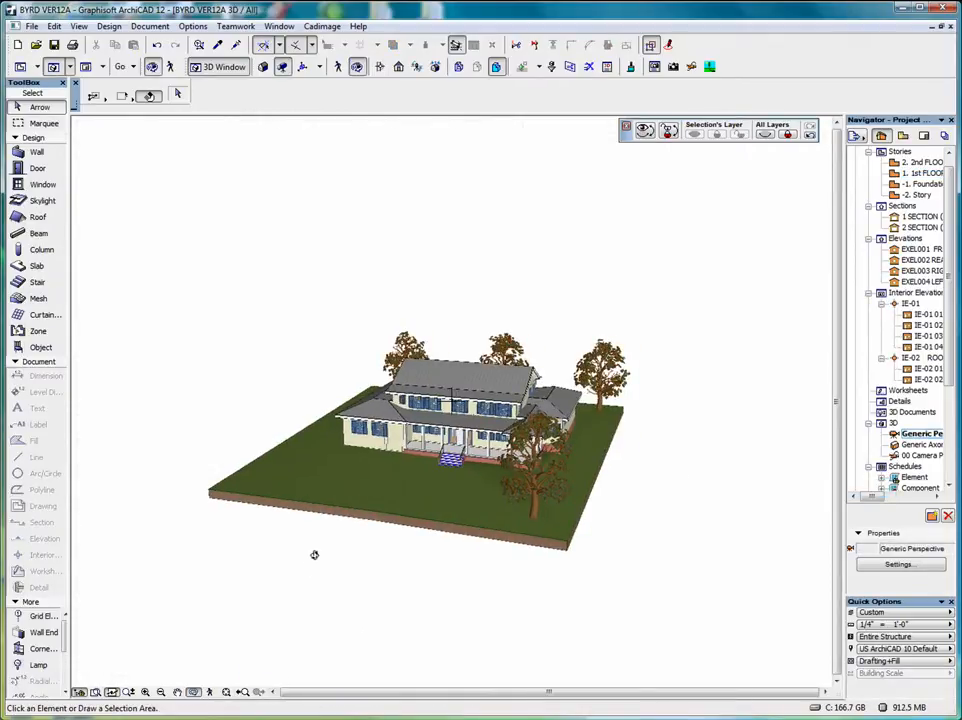
drag(306, 495, 348, 524)
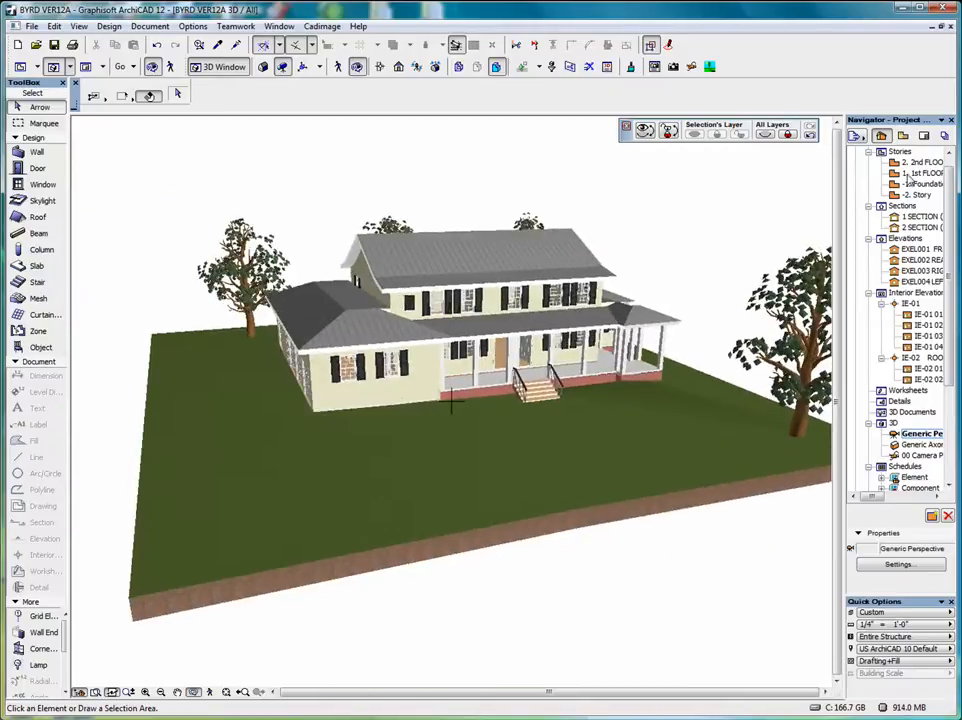
- Return to the 1st floor plan and check the outlines drawn for the side paving, driveway and front walkway
key(F2)
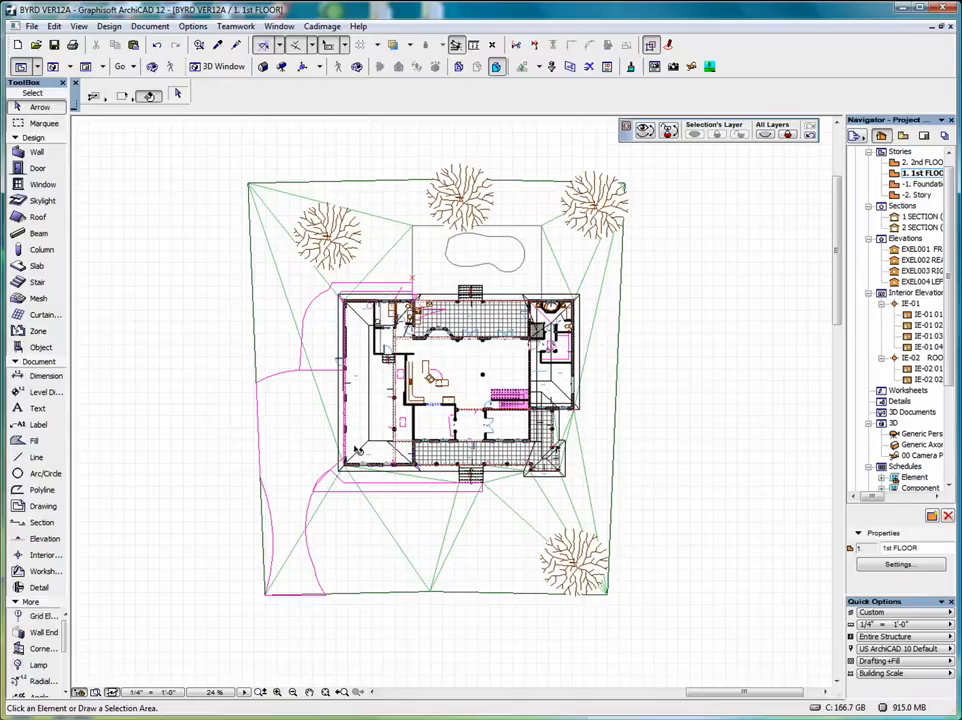
scroll(357, 450, up, 2)
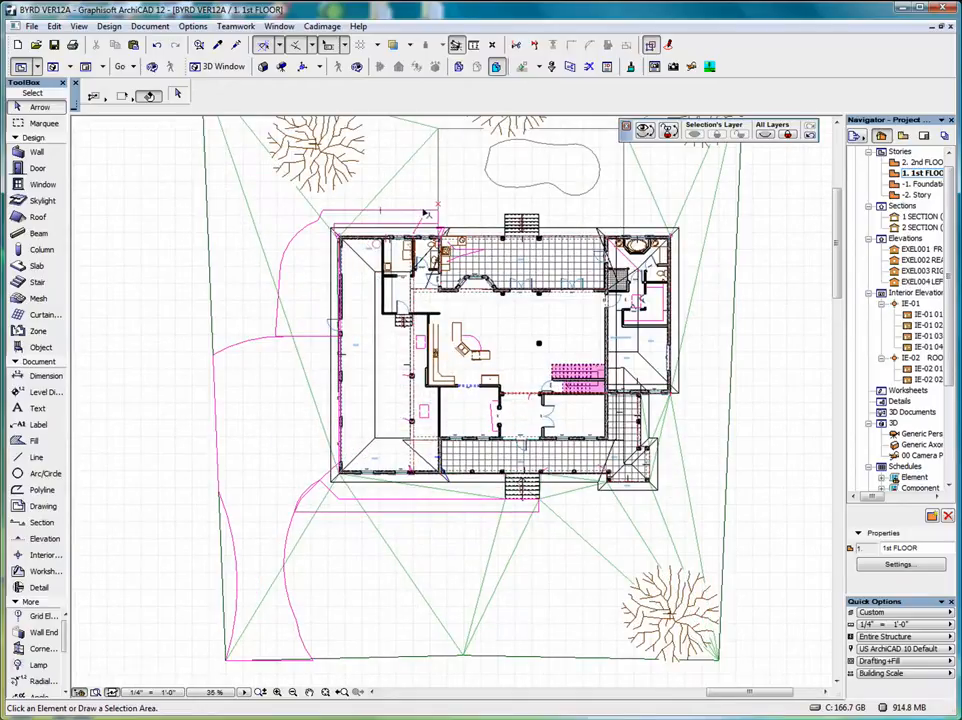
click(321, 213)
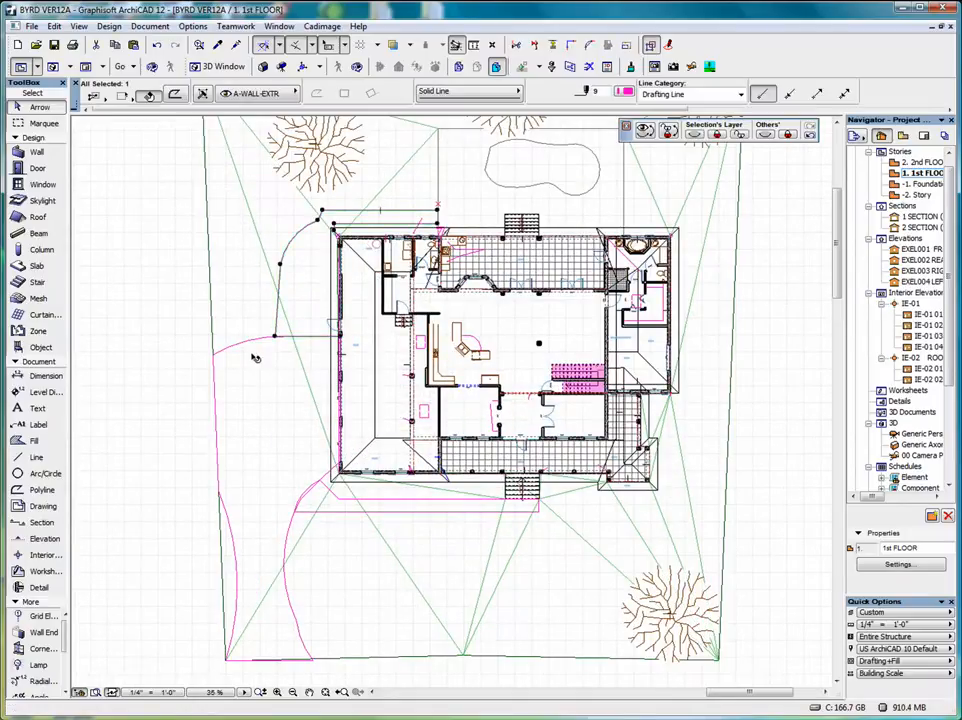
click(420, 657)
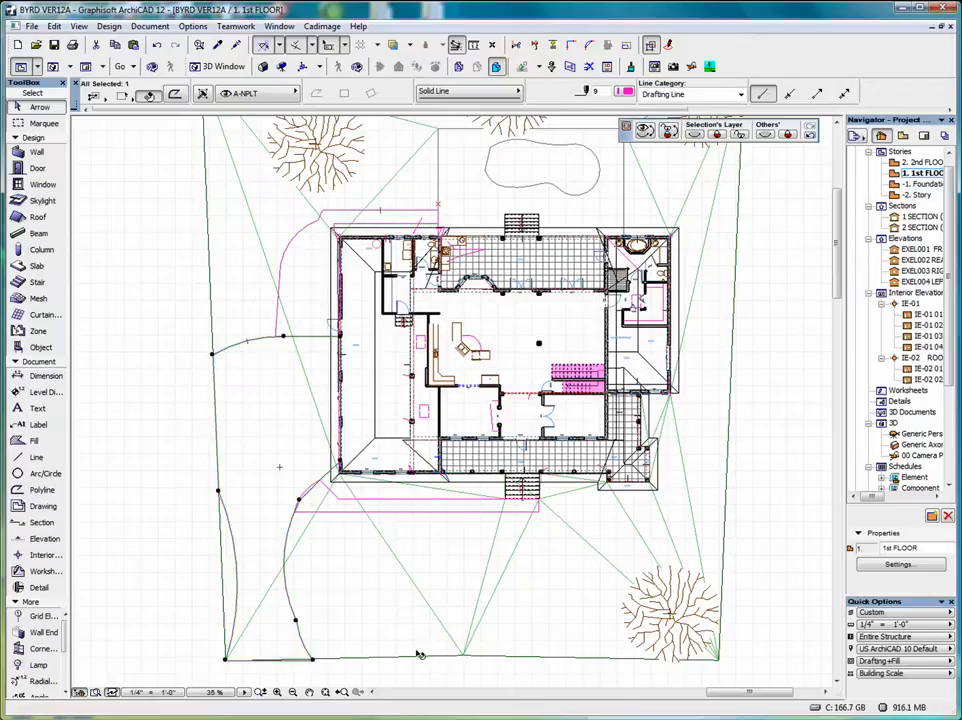
click(434, 511)
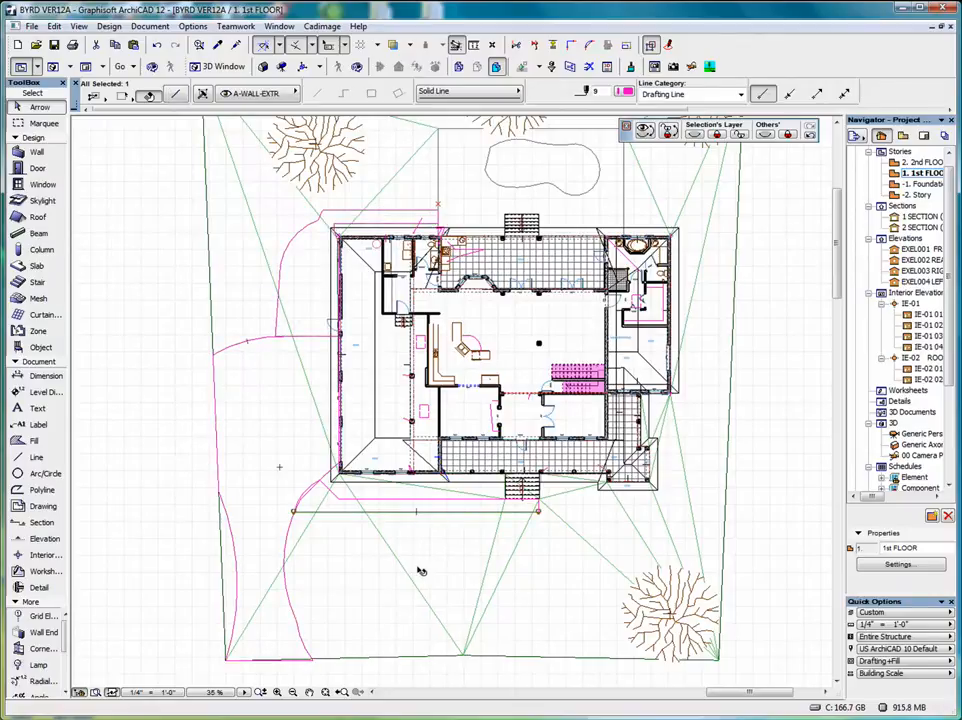
click(416, 500)
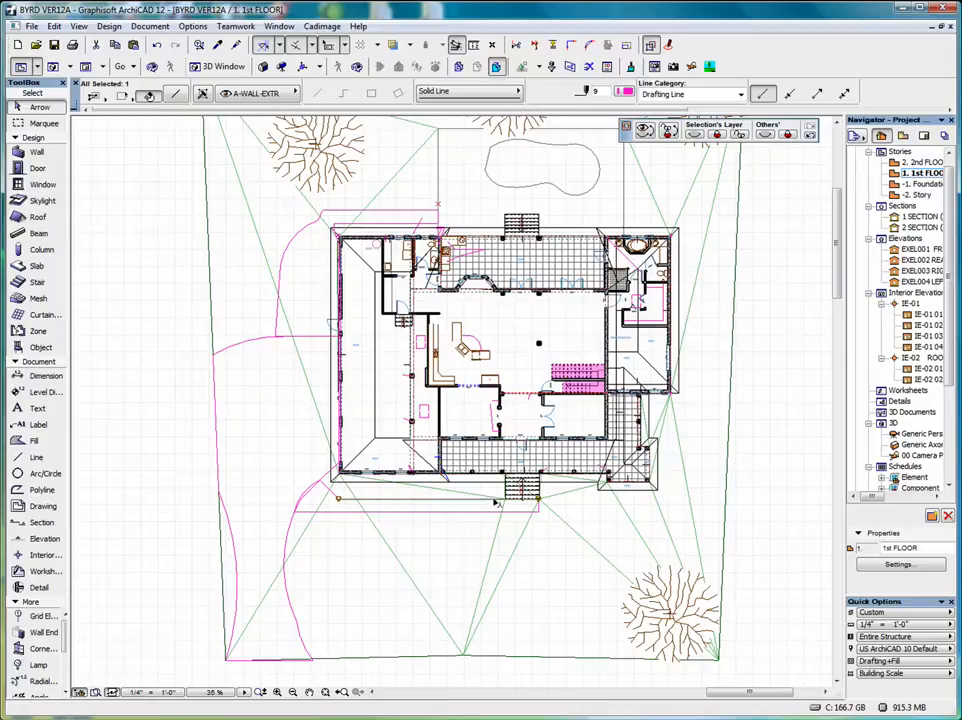
scroll(486, 500, down, 2)
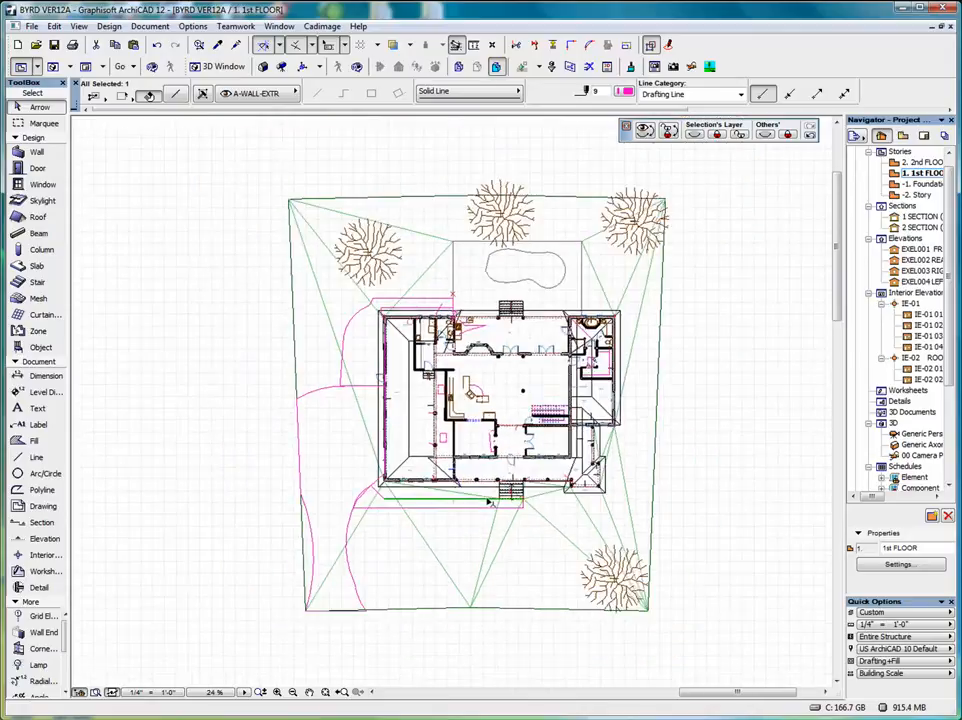
- Select the site mesh and place a copy of it exactly over the original at zero distance
click(664, 301)
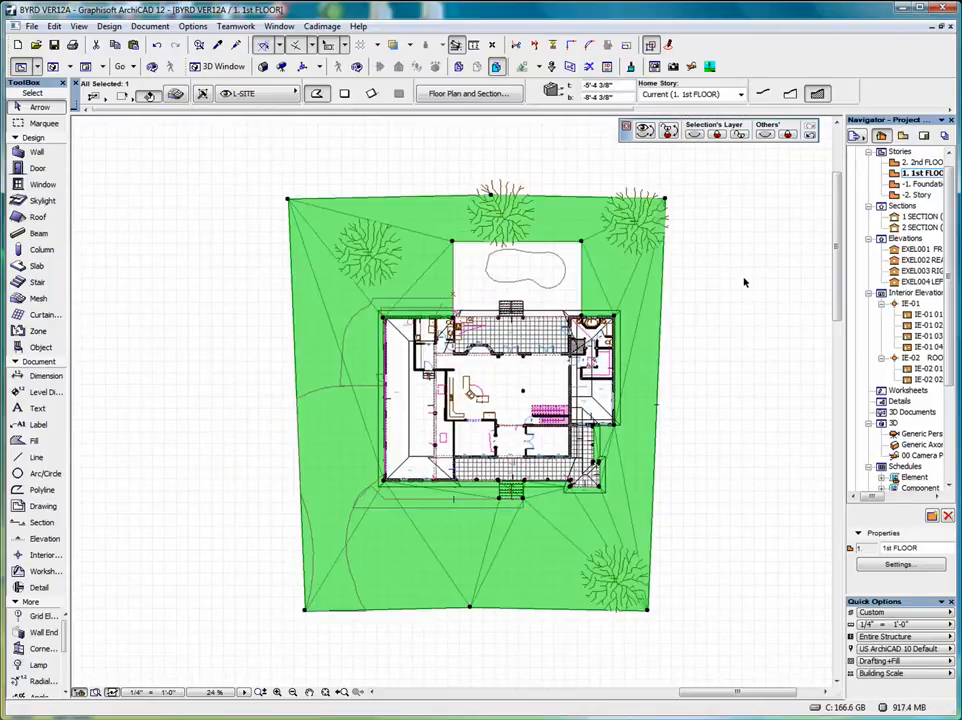
click(665, 201)
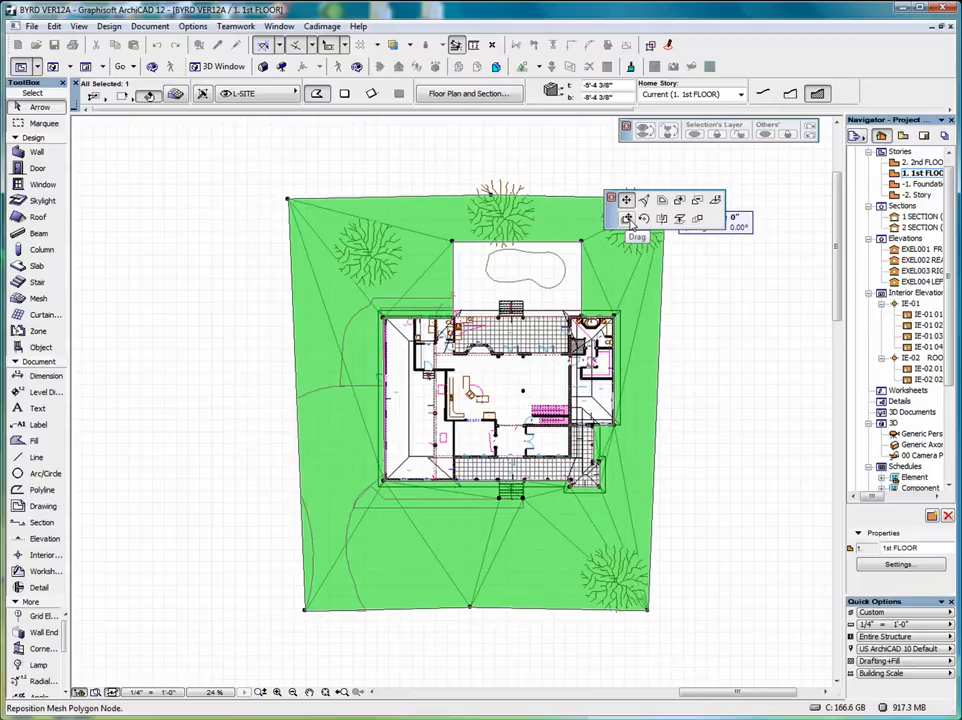
click(627, 219)
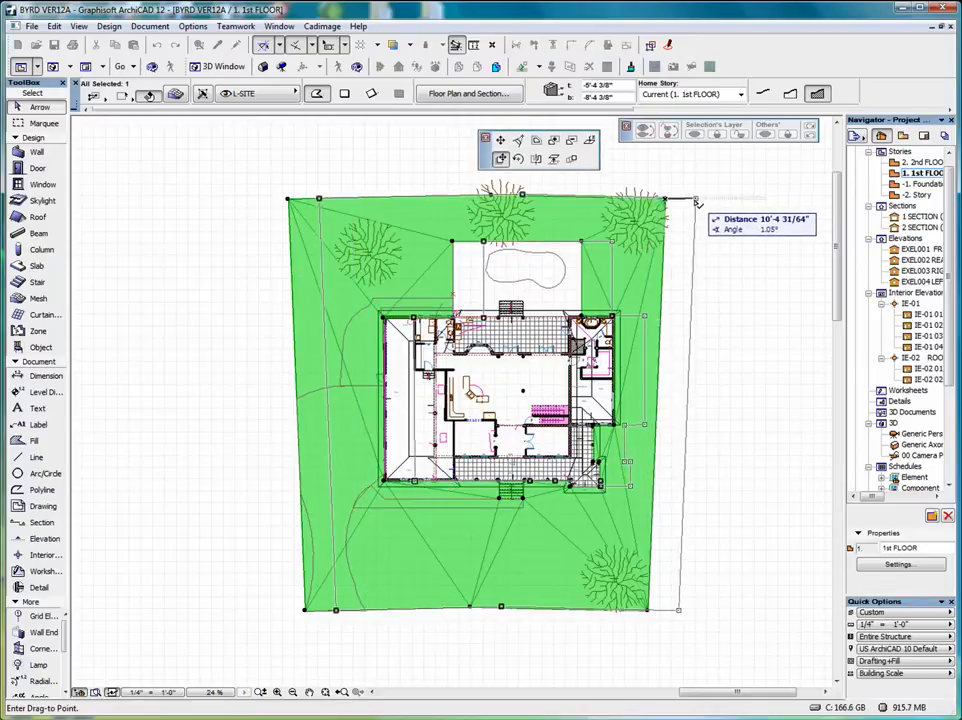
key(ctrl)
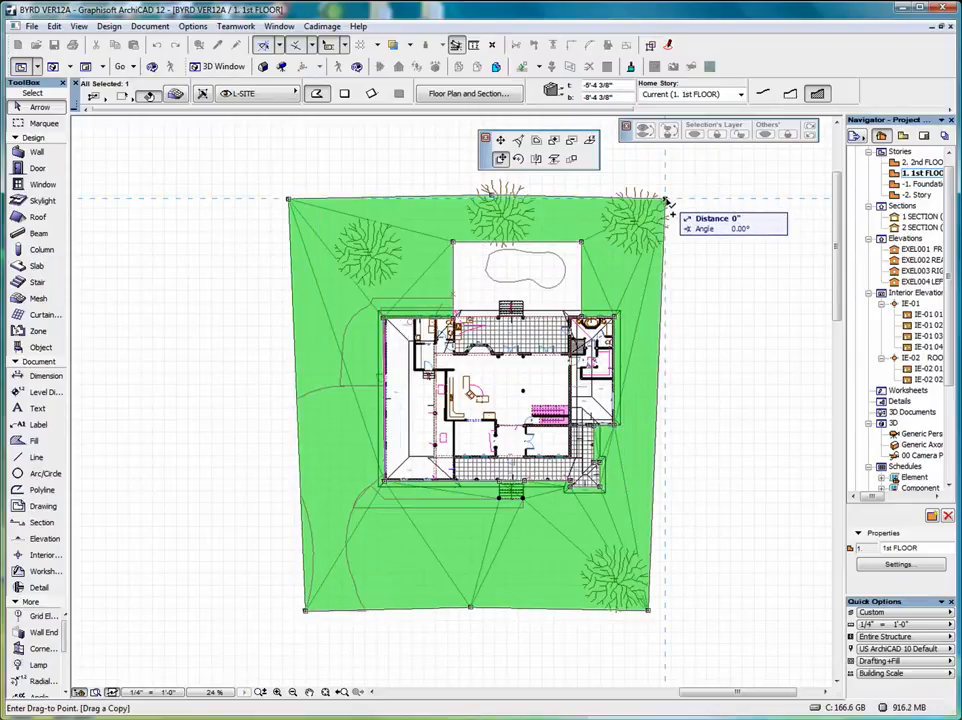
click(666, 200)
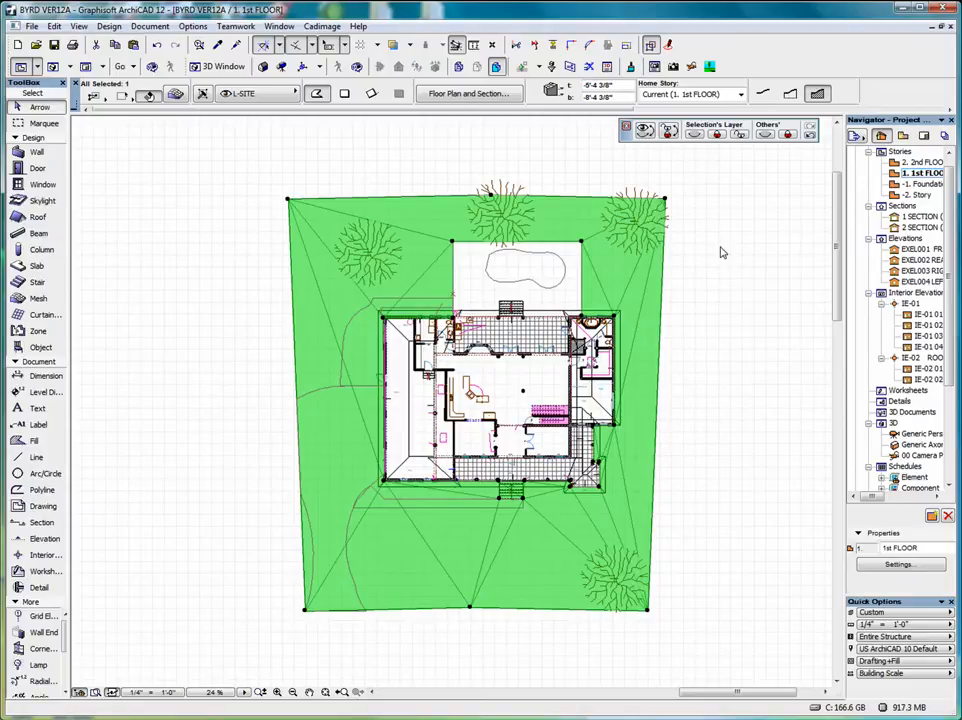
- Assign the 04 | B Herringbone material to the copied mesh and link its top, side and bottom materials
right_click(721, 250)
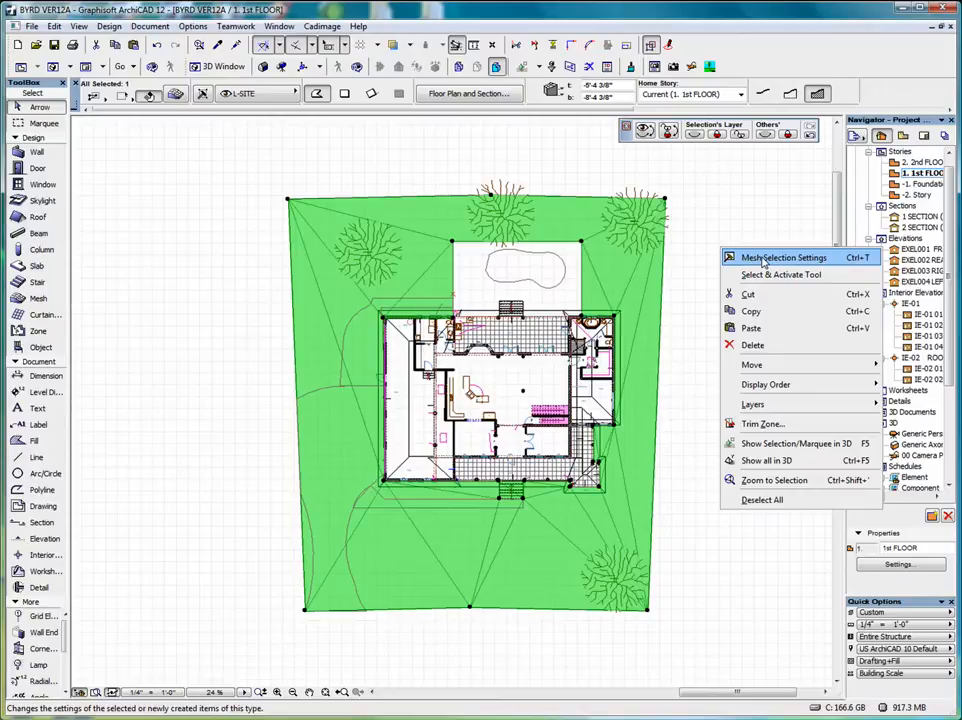
click(763, 259)
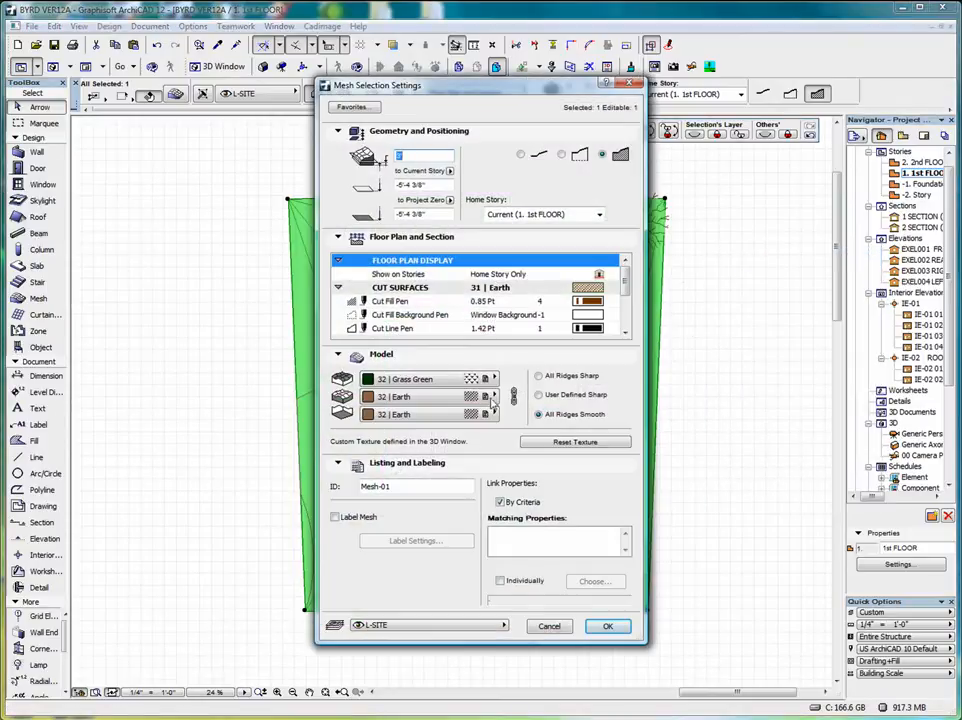
click(490, 378)
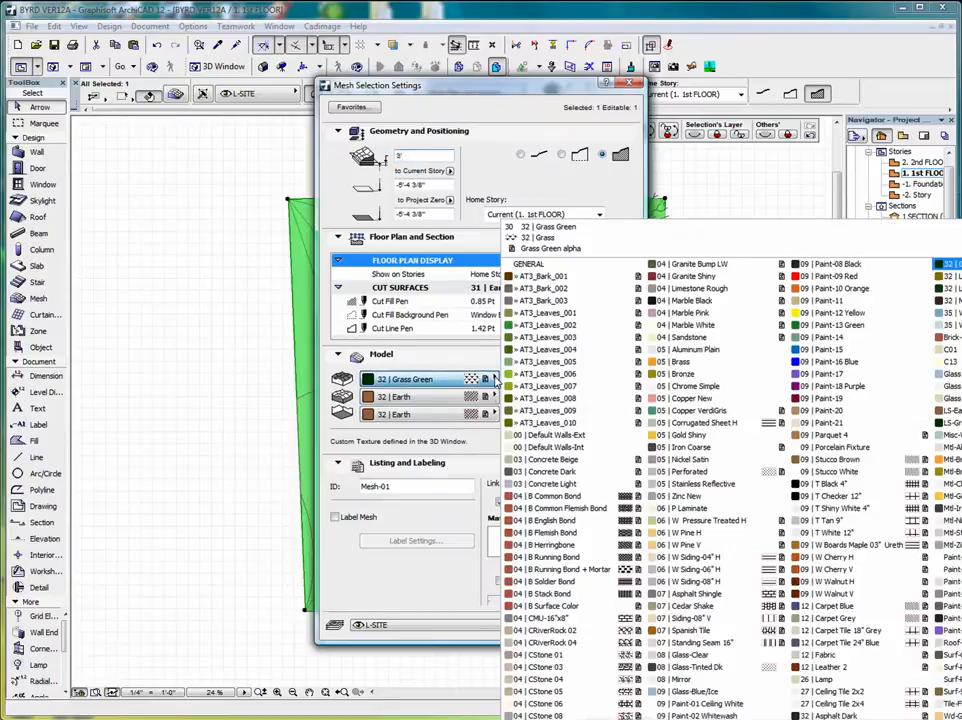
click(556, 546)
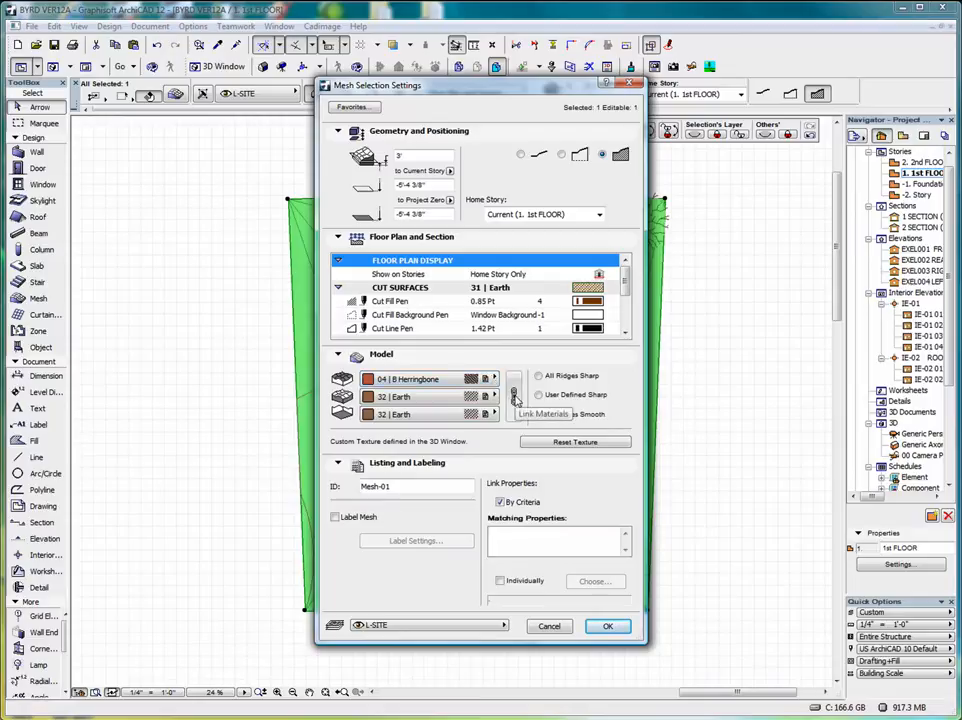
click(513, 396)
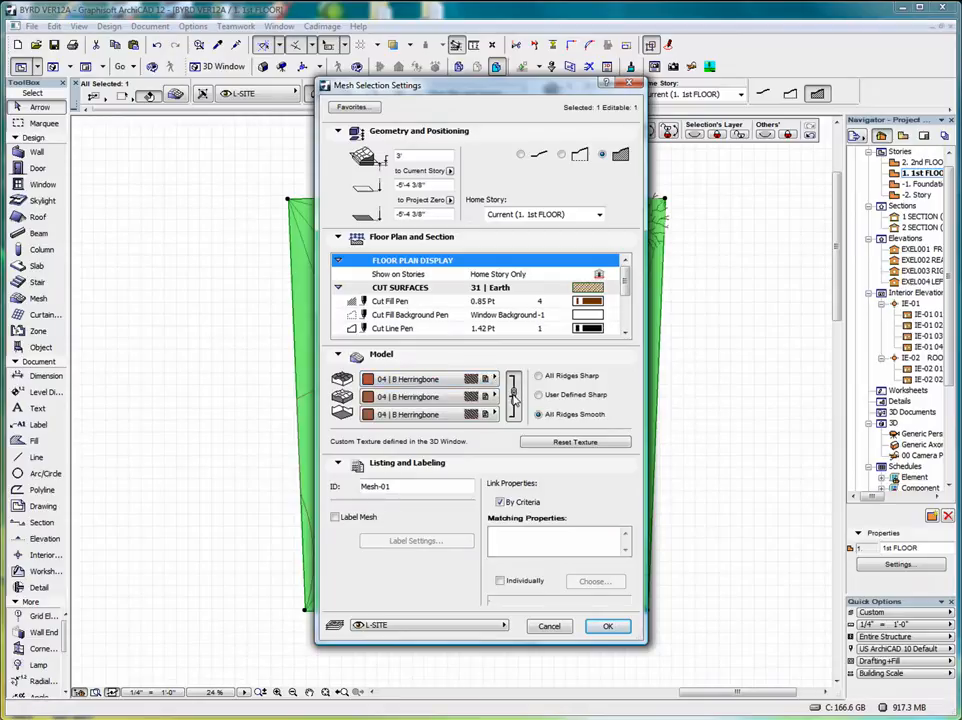
click(607, 626)
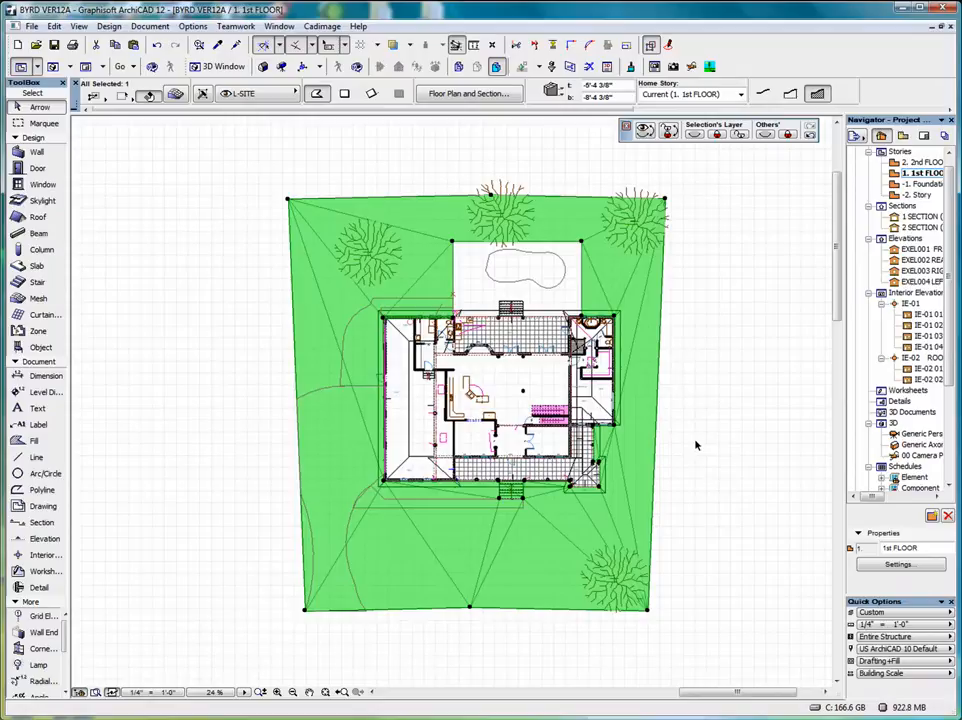
- Show the whole model in 3D and check the herringbone surface across the site
click(697, 445)
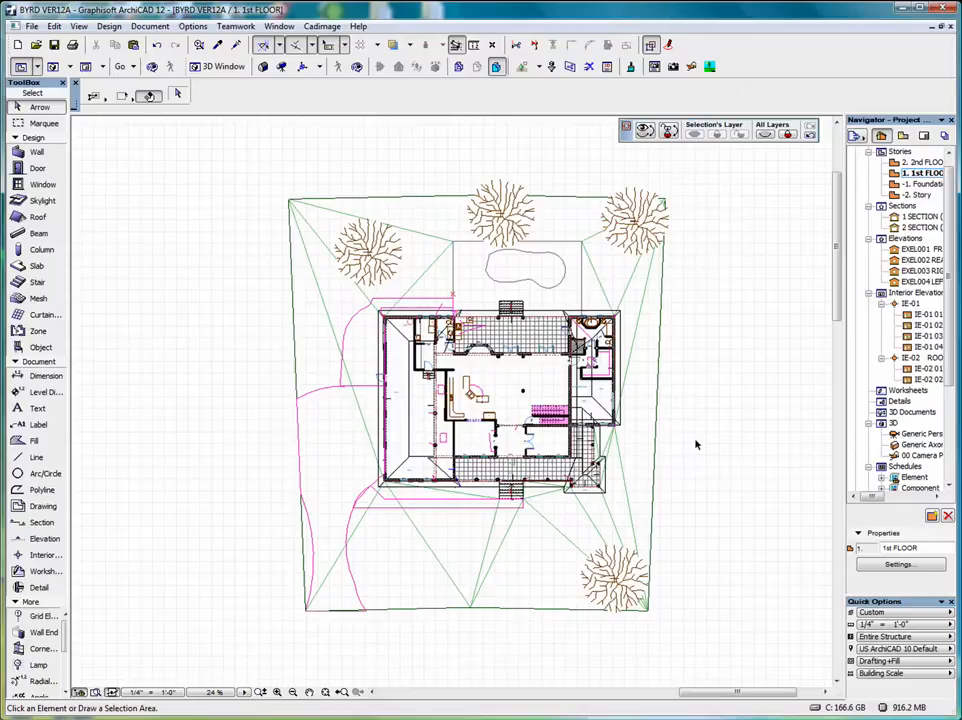
right_click(714, 349)
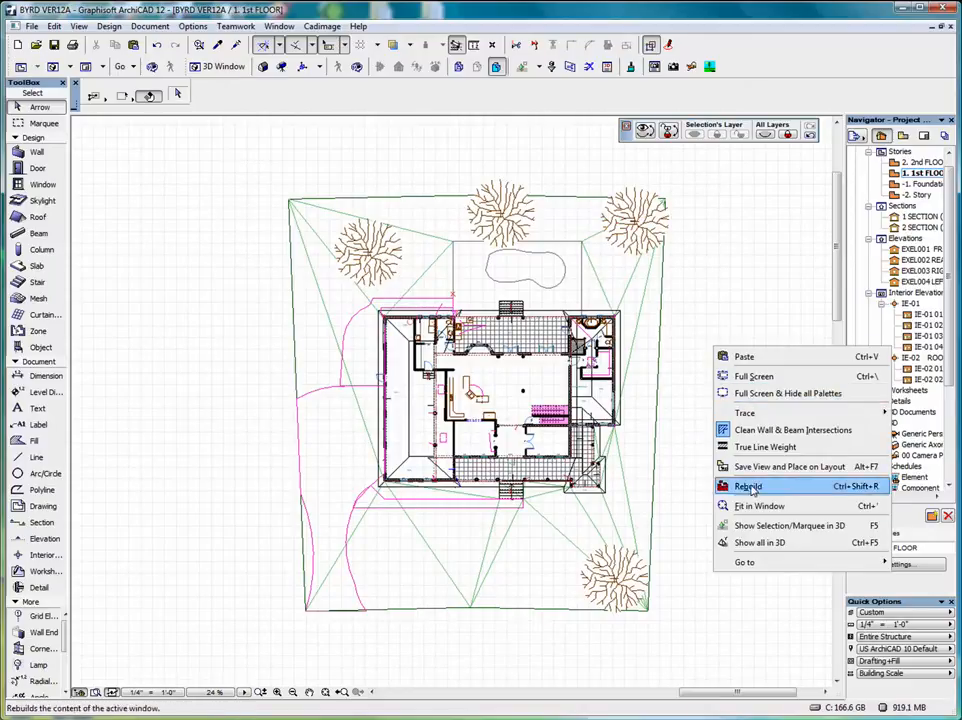
click(762, 542)
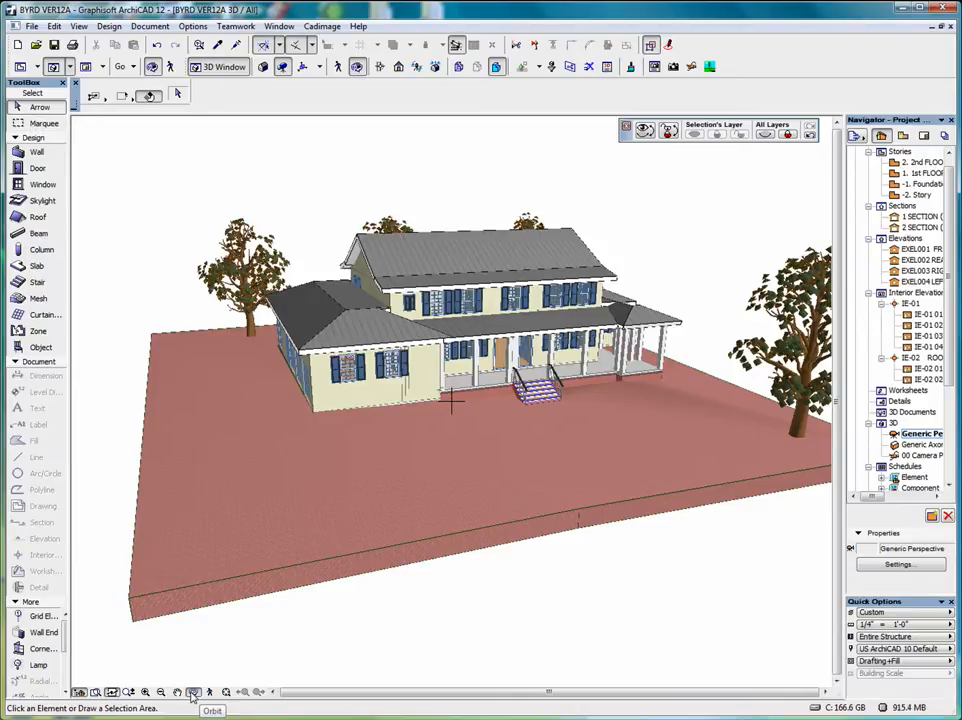
drag(354, 550, 378, 504)
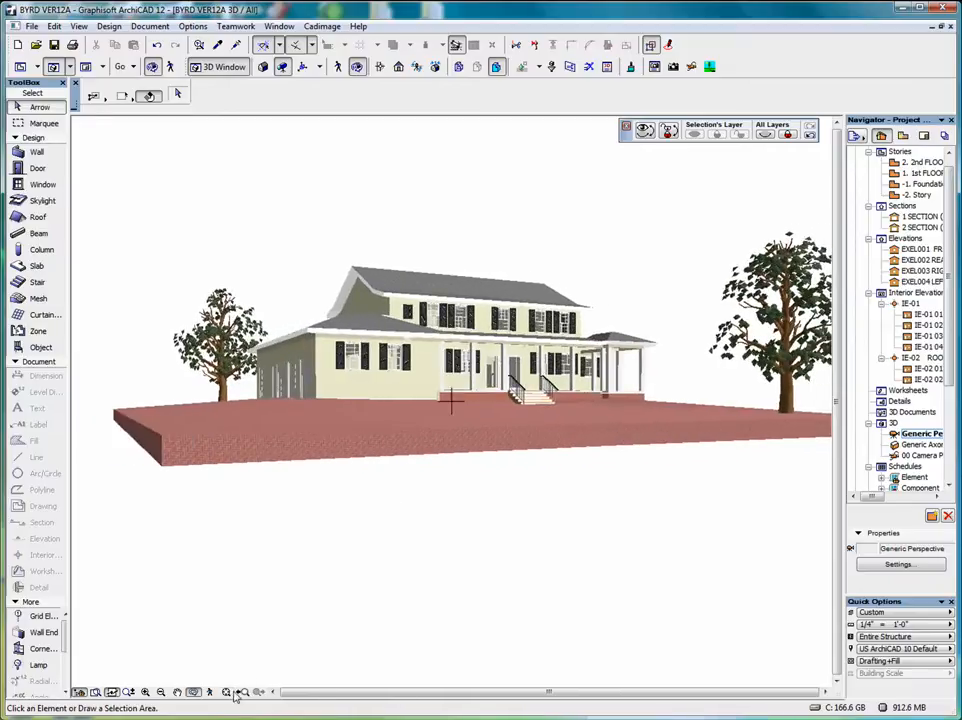
- Select the herringbone mesh in 3D and set its thickness to 4"
click(193, 693)
click(238, 448)
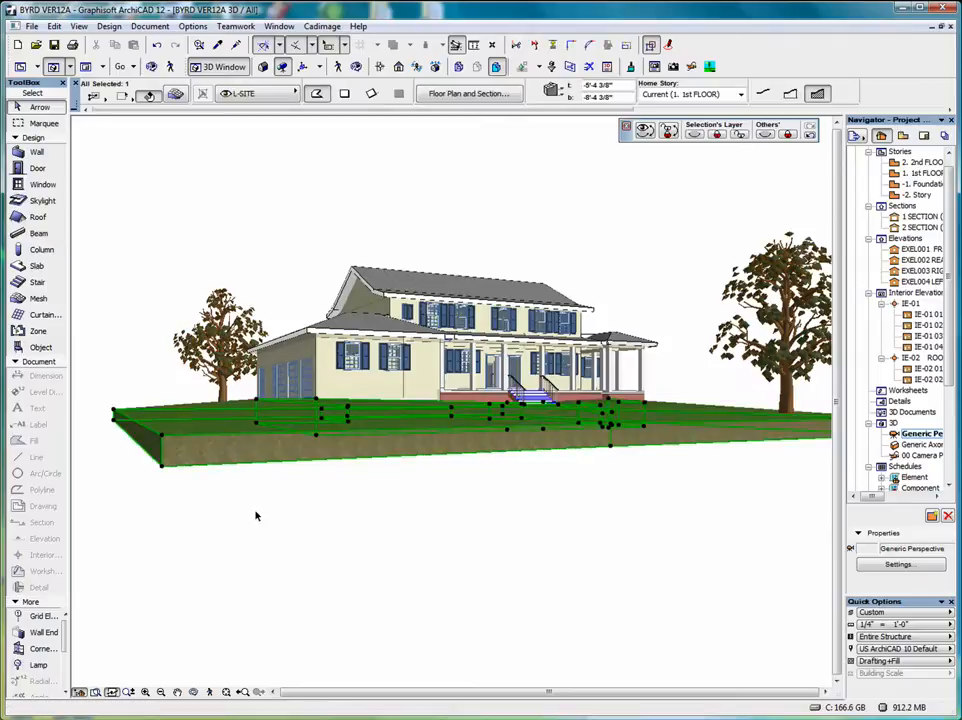
right_click(405, 150)
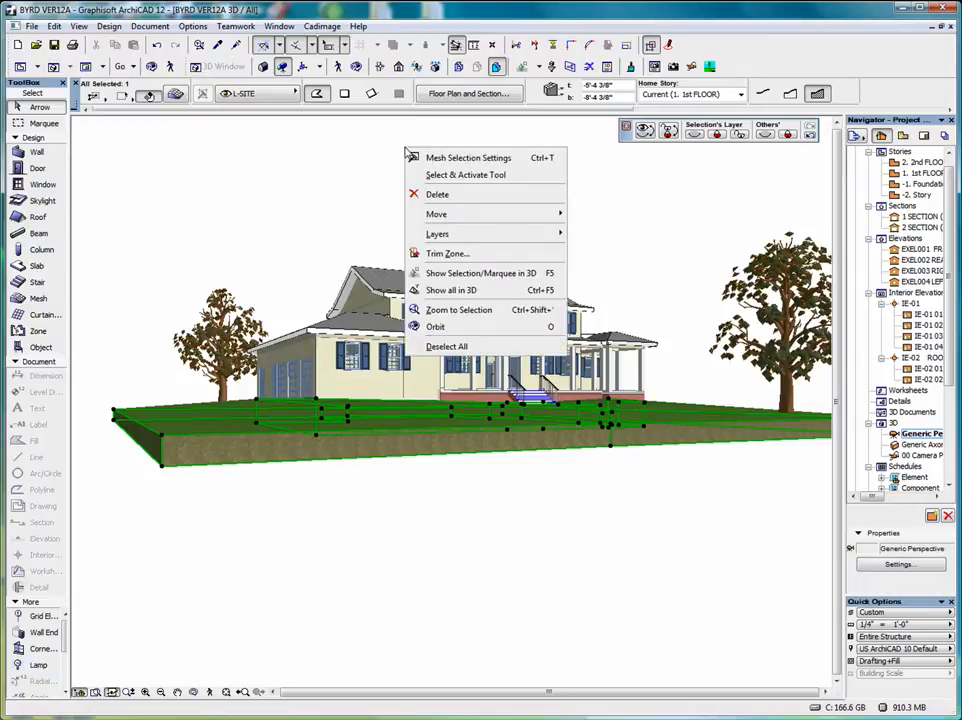
click(467, 158)
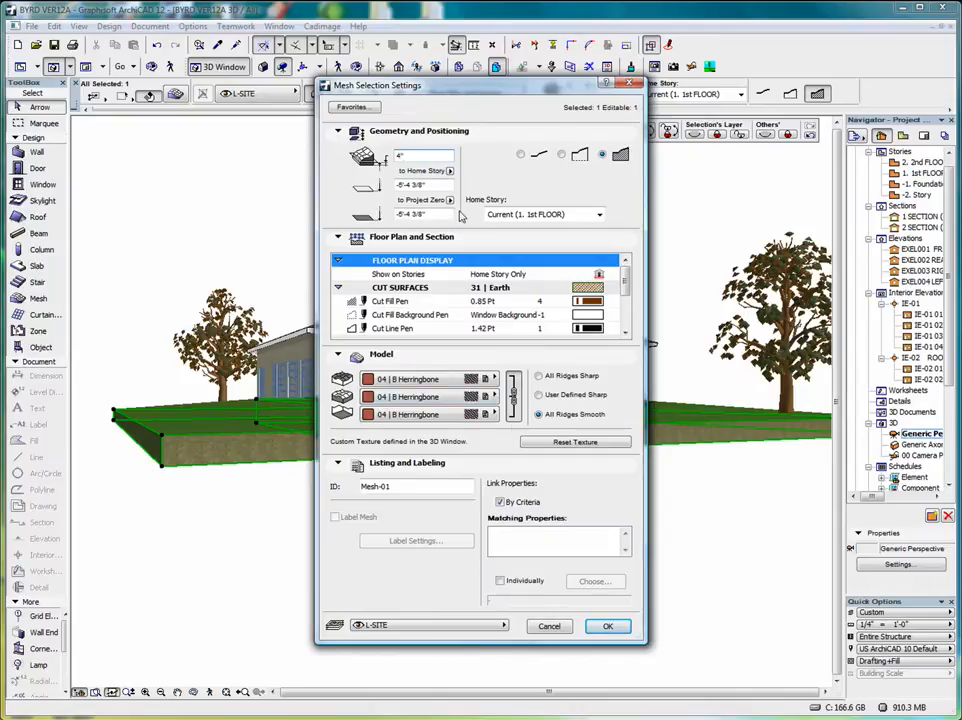
click(608, 626)
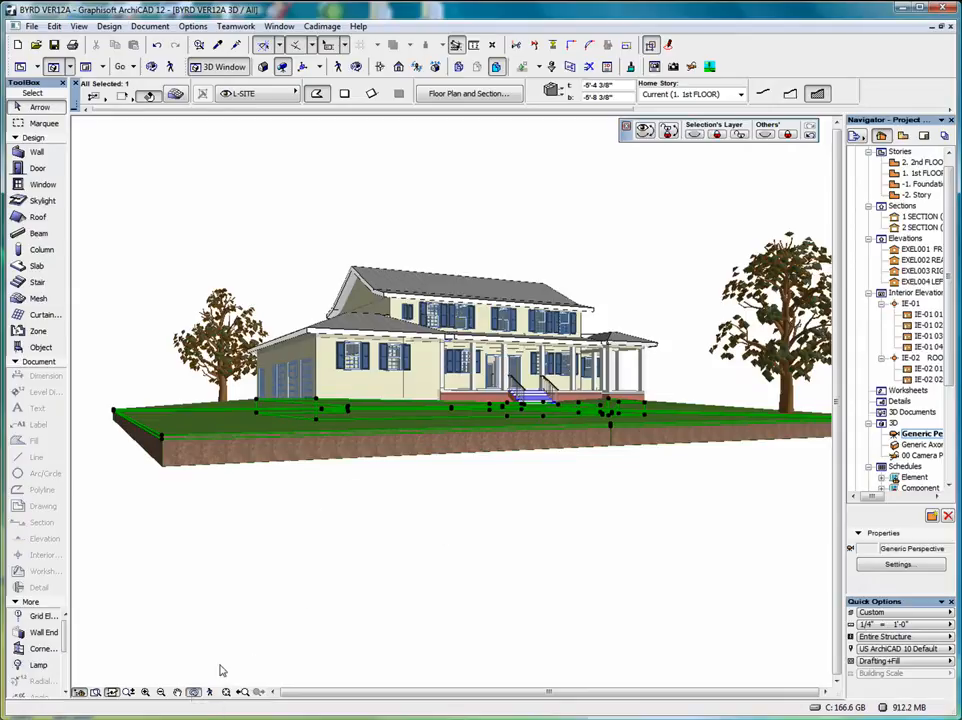
- Examine the thinned herringbone mesh against the earth mesh at the near corner of the site
click(193, 691)
drag(301, 502, 335, 530)
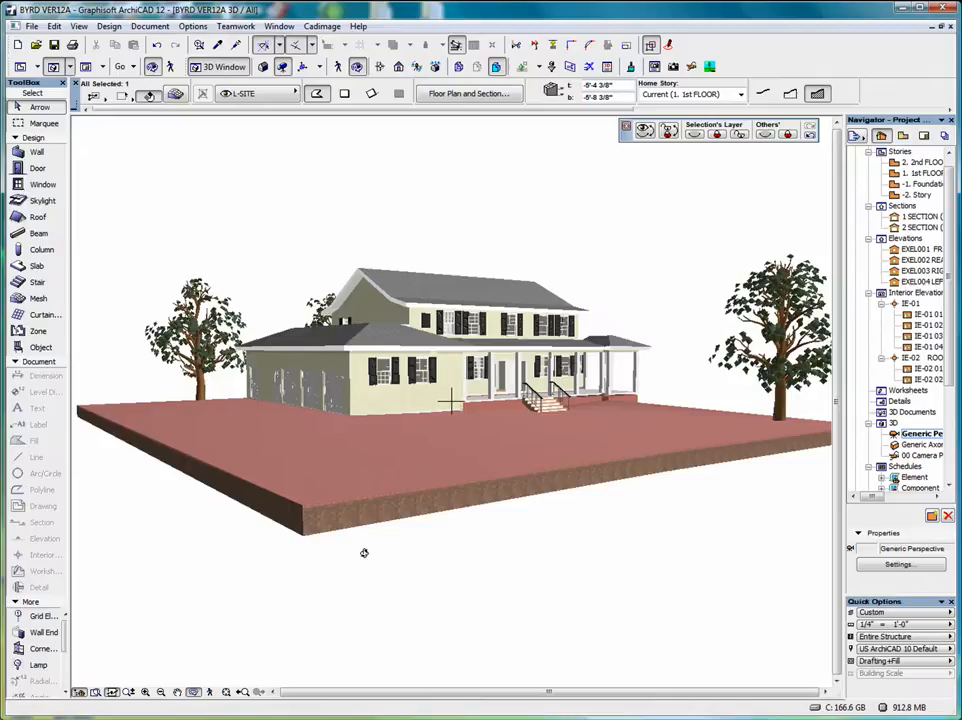
scroll(307, 543, up, 4)
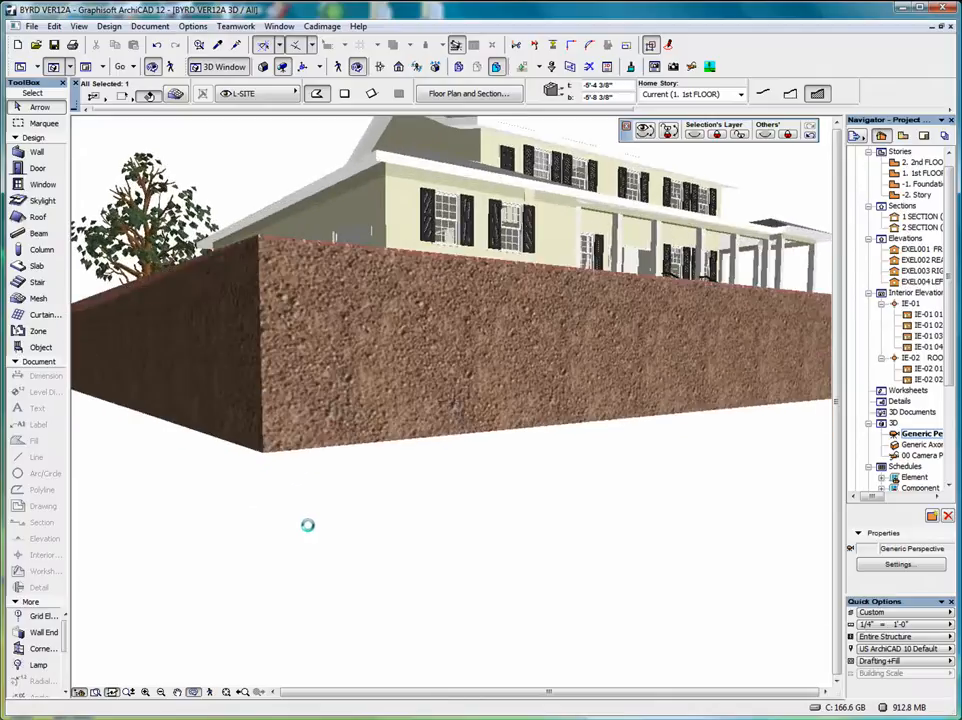
scroll(276, 362, down, 2)
drag(279, 359, 295, 378)
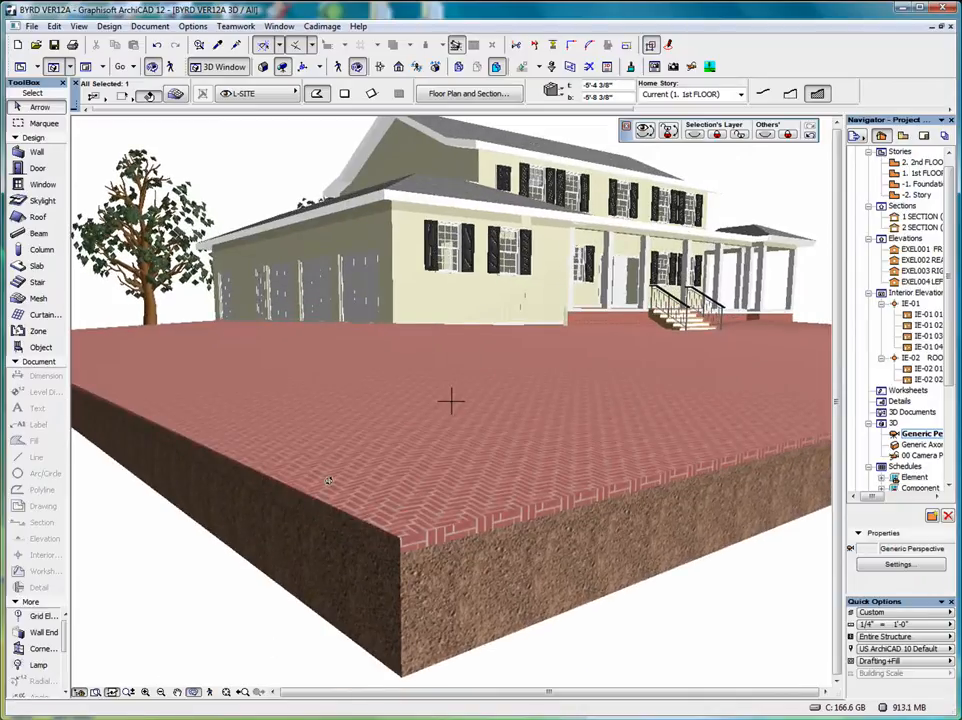
click(401, 487)
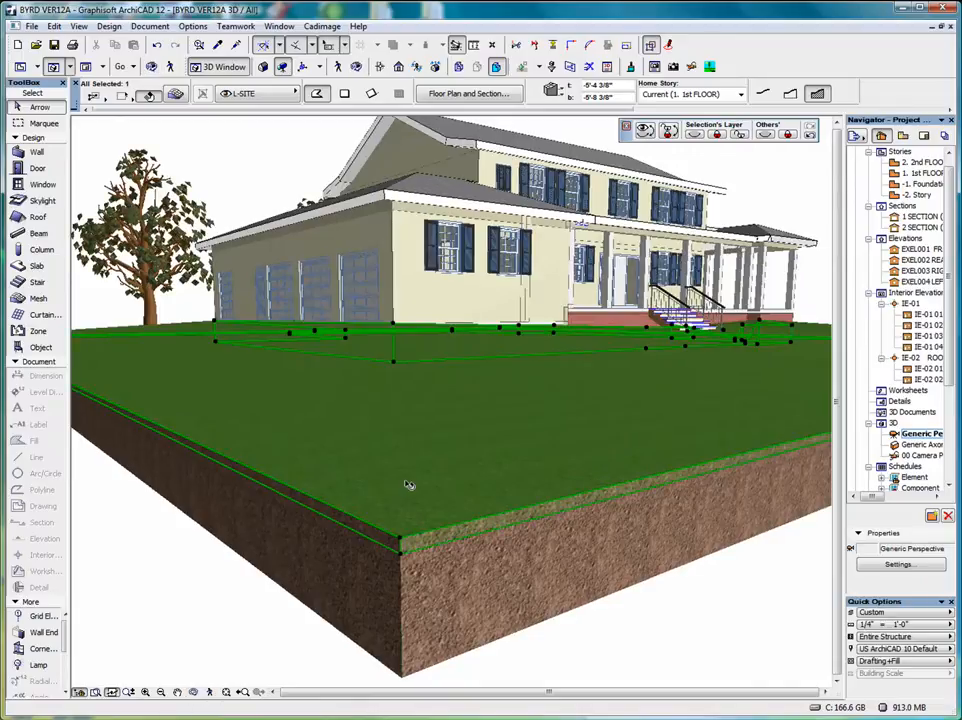
click(437, 549)
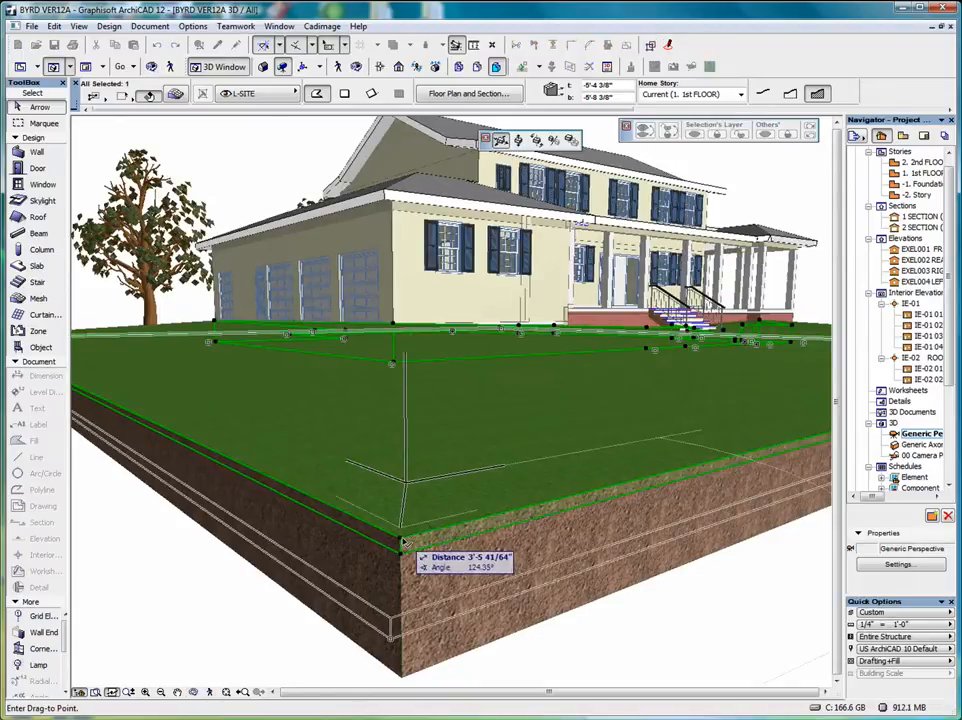
right_click(418, 496)
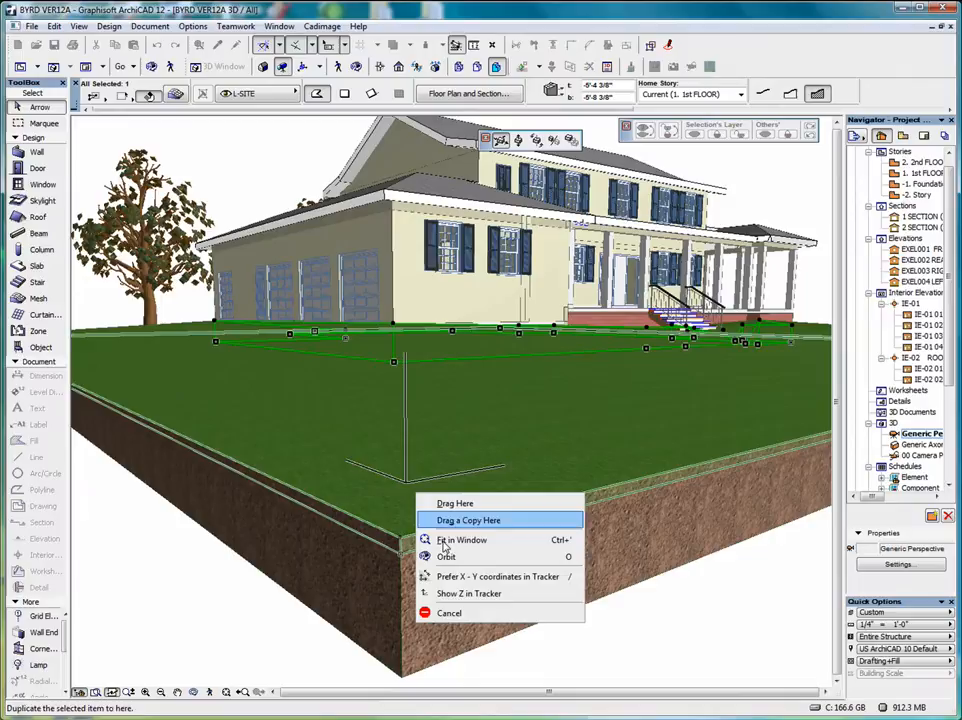
click(450, 612)
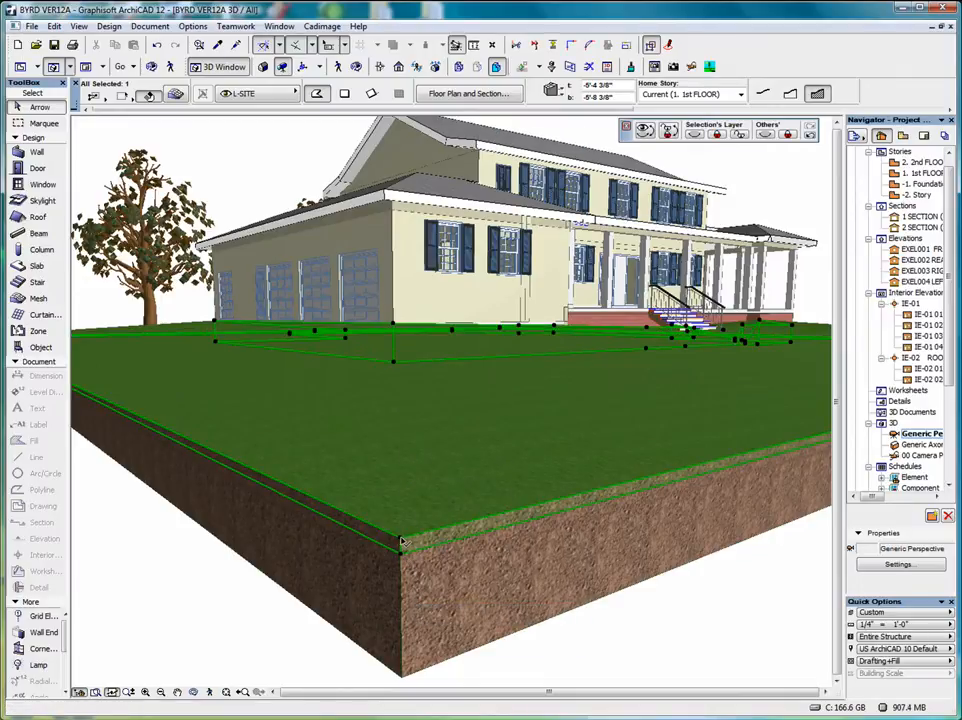
- Lower the thin herringbone mesh by 1" in 3D with Elevate from its near corner and deselect it
click(400, 541)
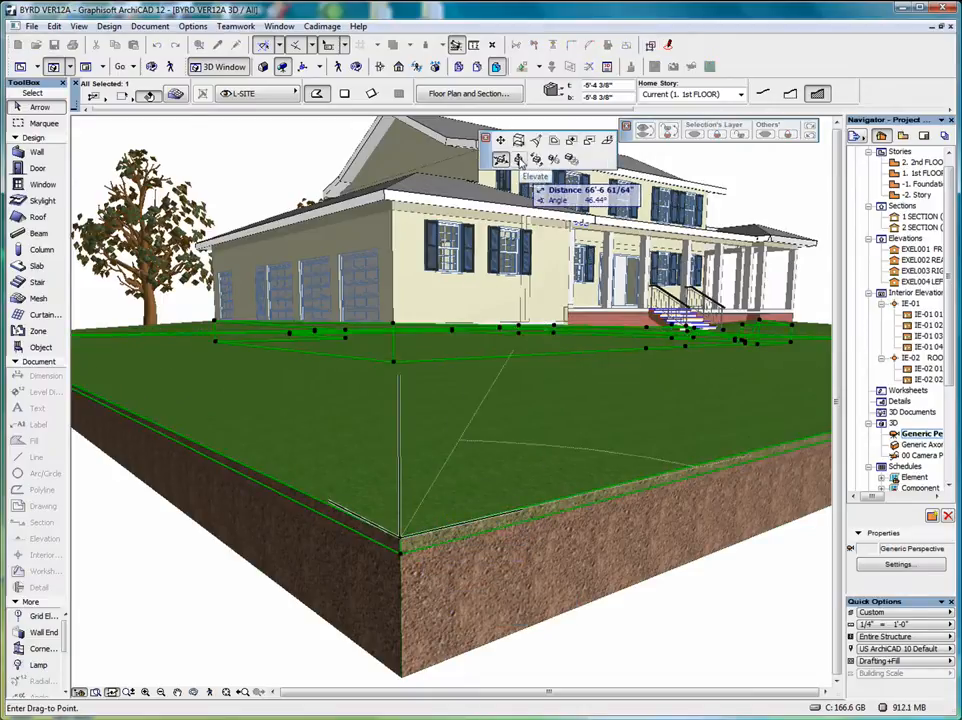
click(519, 161)
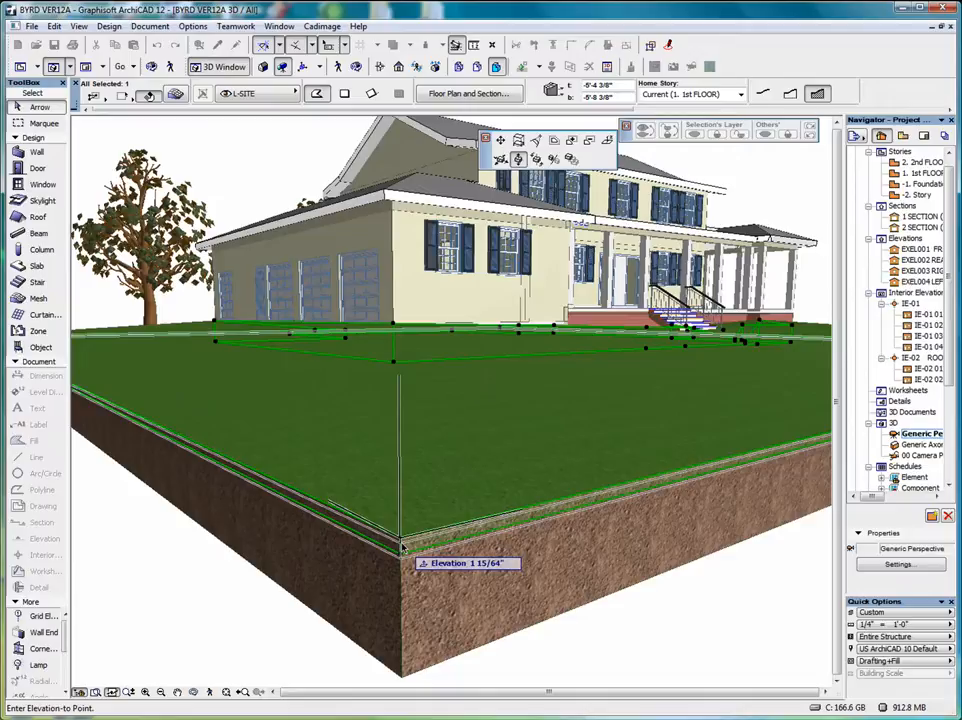
text(1)
key(Return)
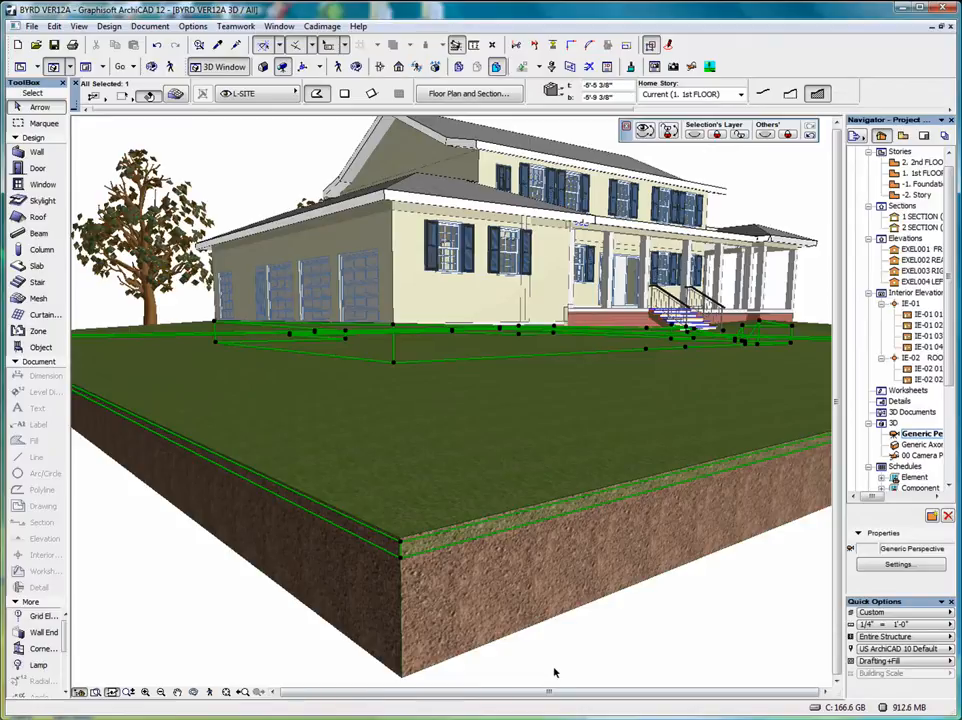
click(765, 190)
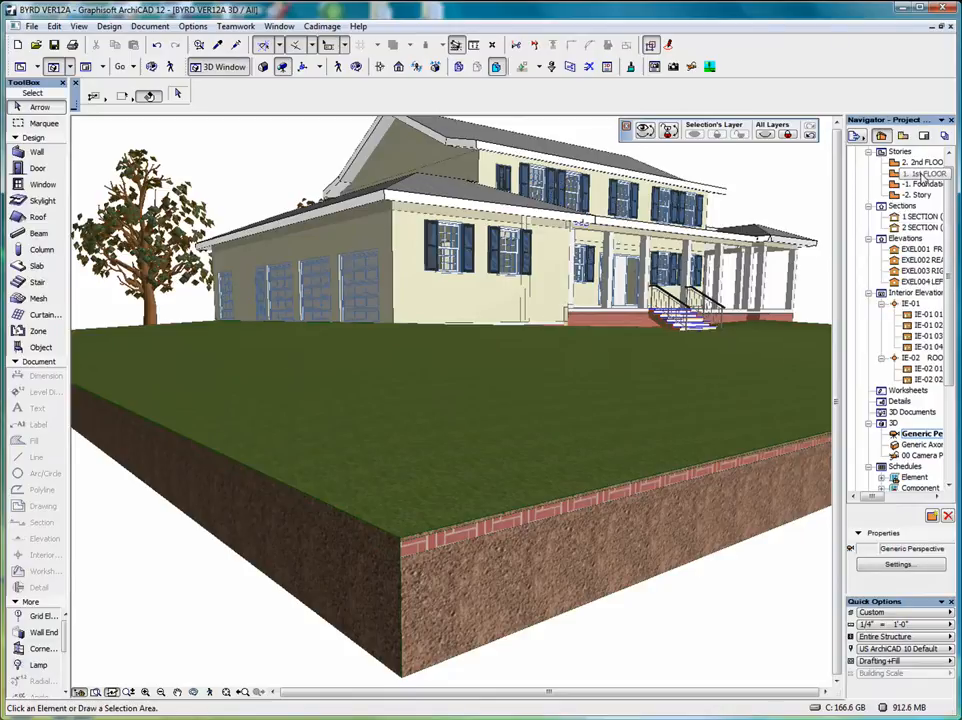
- Open the 1st FLOOR plan, select the grass site mesh and review its geometry and materials in the mesh settings
double_click(922, 174)
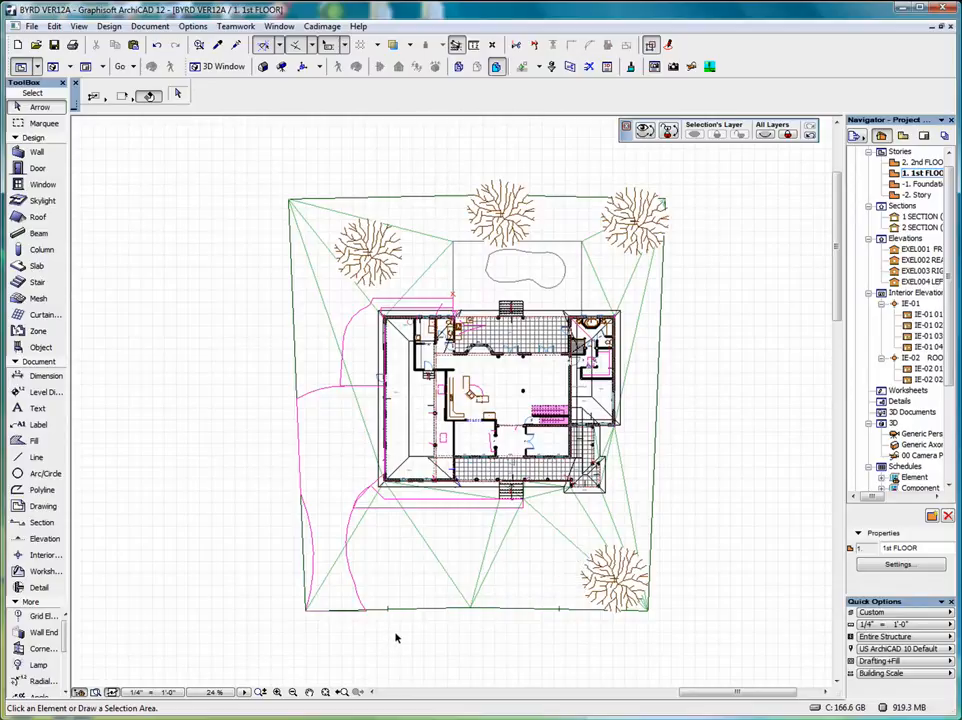
click(426, 612)
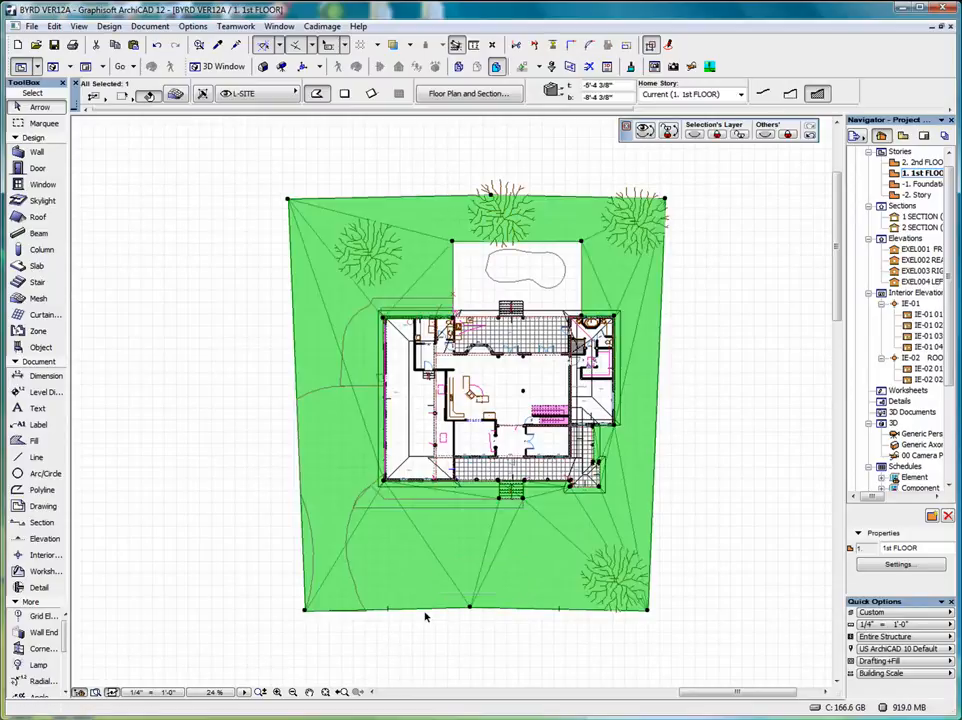
right_click(716, 285)
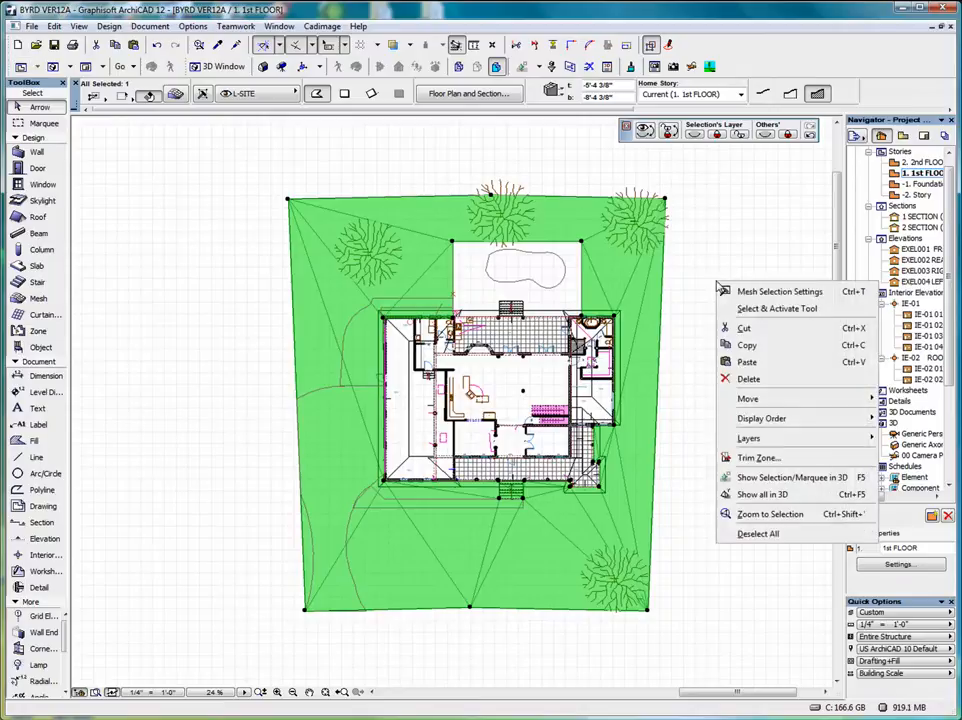
click(780, 292)
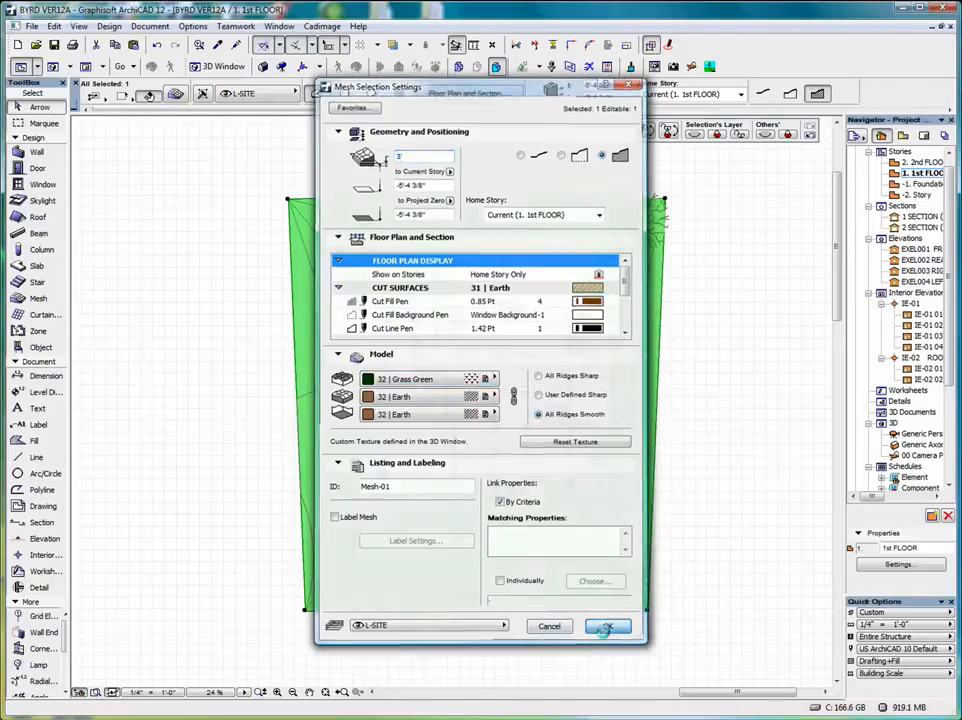
click(607, 626)
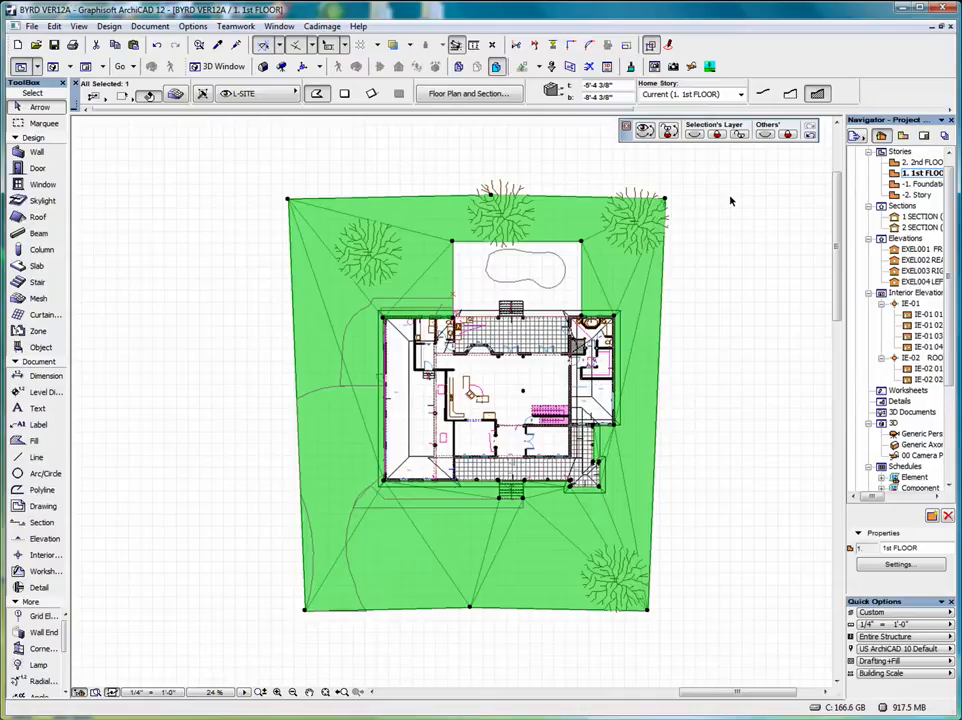
- Select the herringbone mesh underneath the overlapping grass mesh on the plan and check its assigned material
click(420, 261)
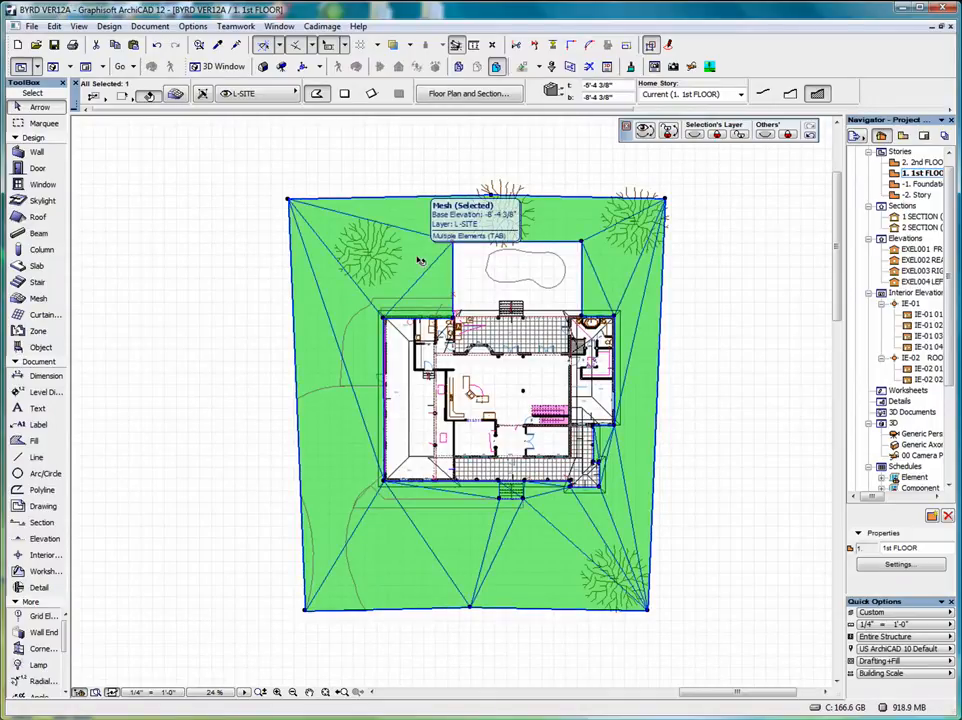
key(Tab)
click(420, 261)
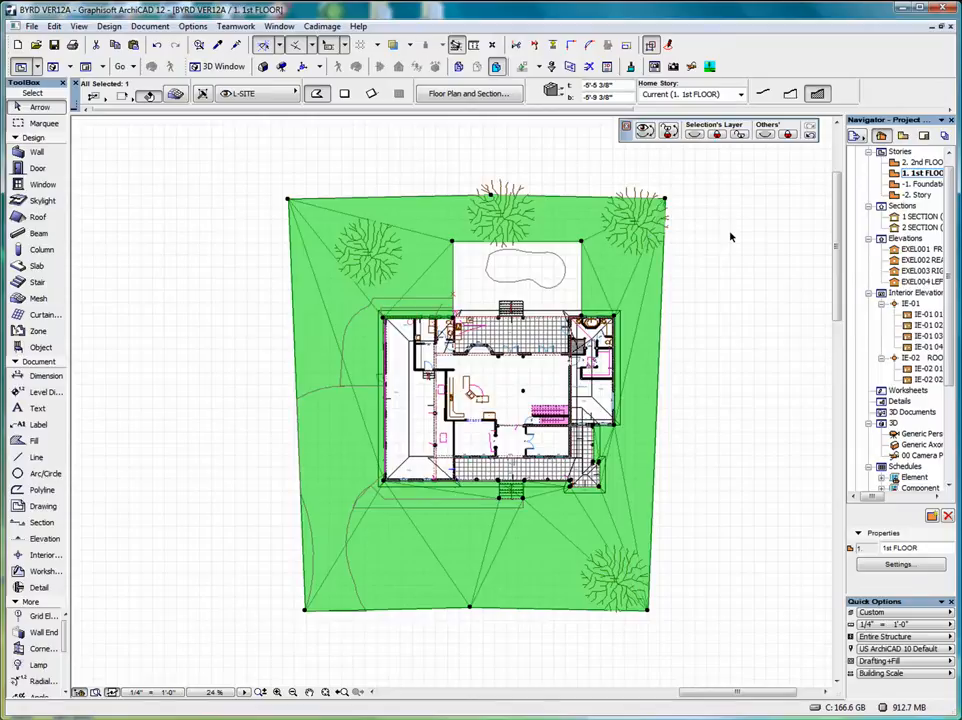
scroll(691, 101, down, 1)
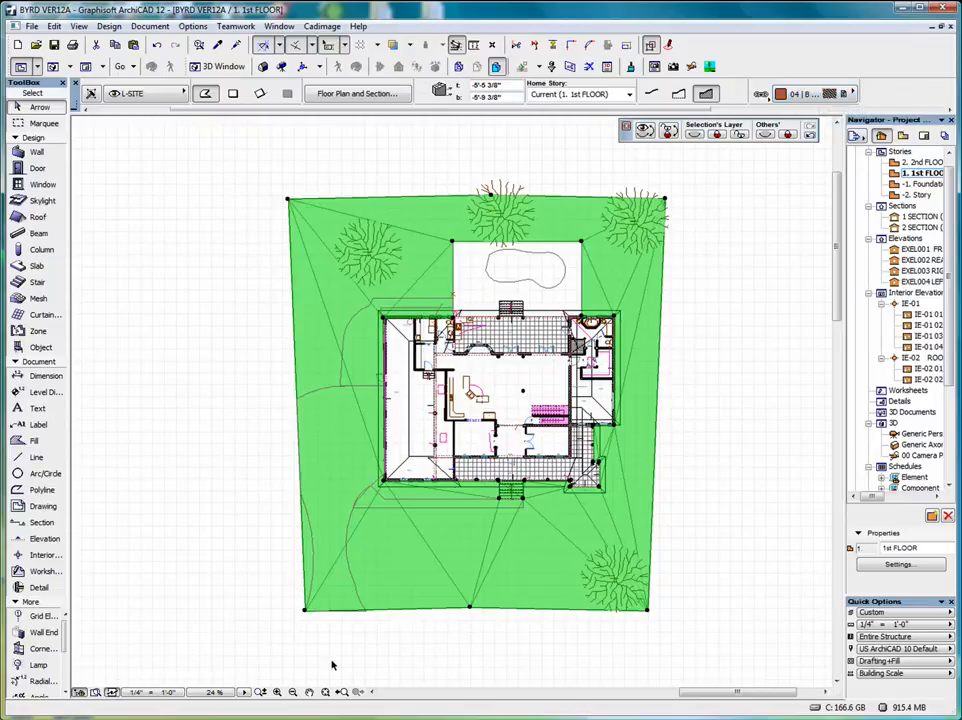
- Subtract the strip between the lot's left edge and the driveway's outer curve from the herringbone mesh, tracing the curve with short segments
click(306, 612)
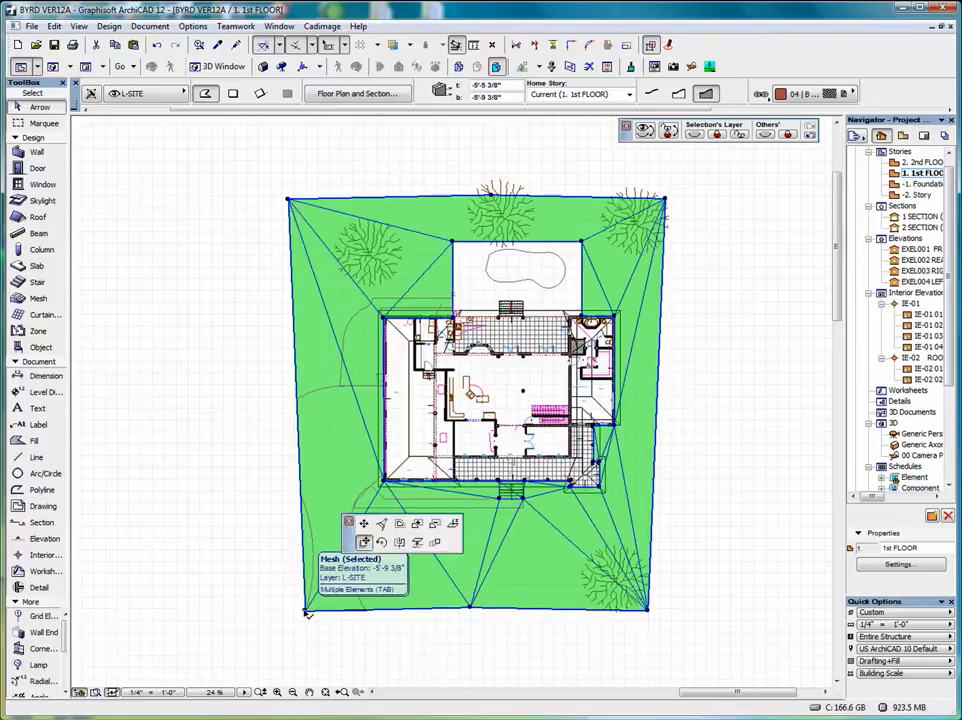
click(306, 612)
drag(485, 162, 460, 288)
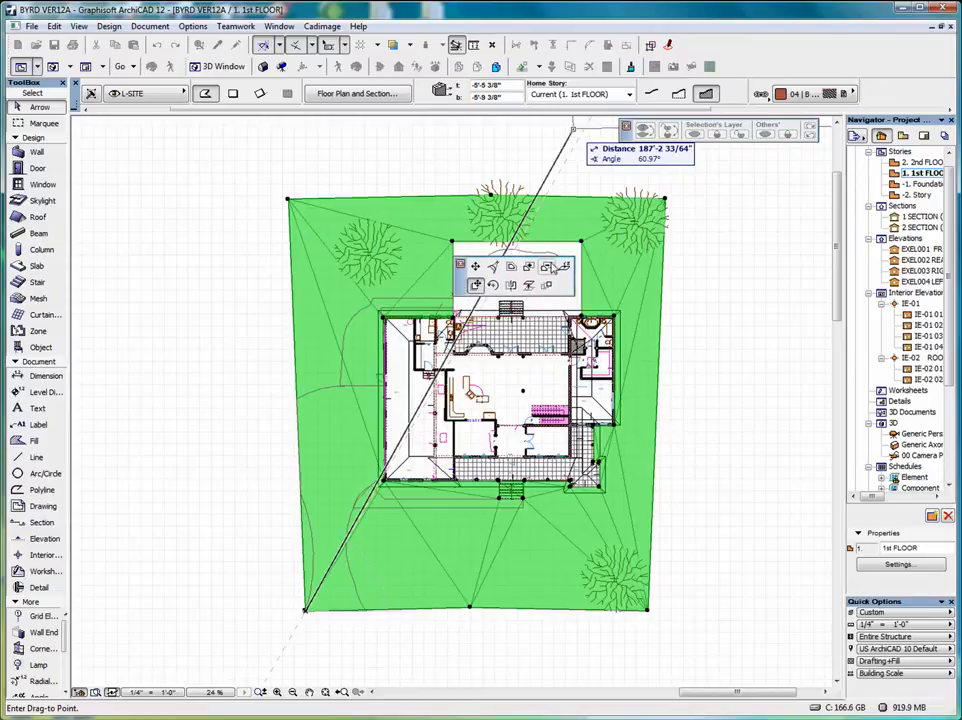
click(547, 268)
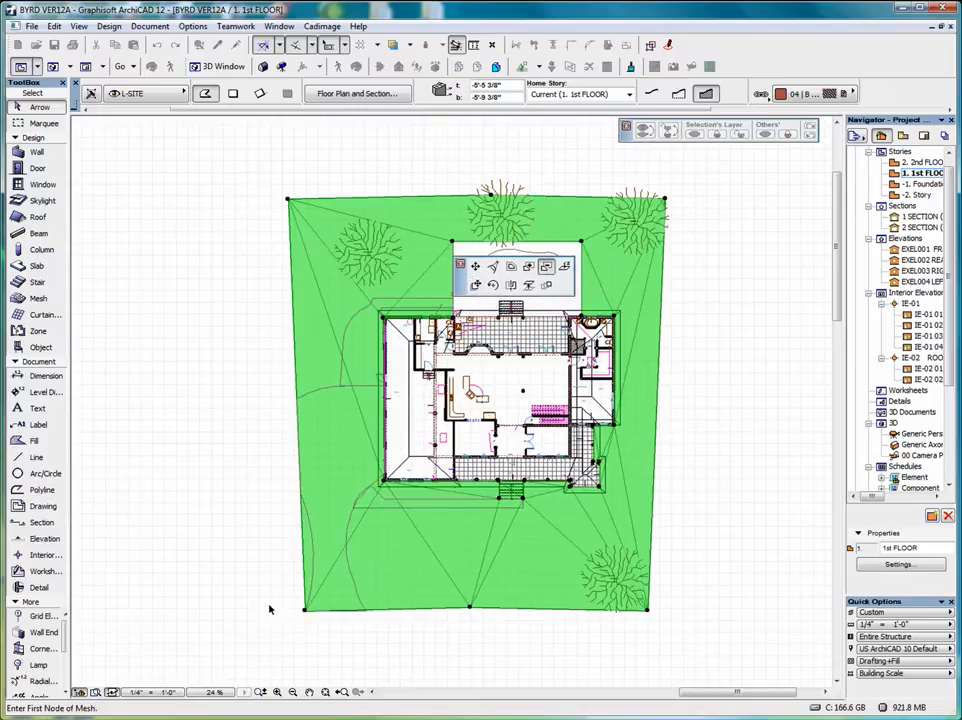
click(305, 611)
scroll(310, 588, up, 3)
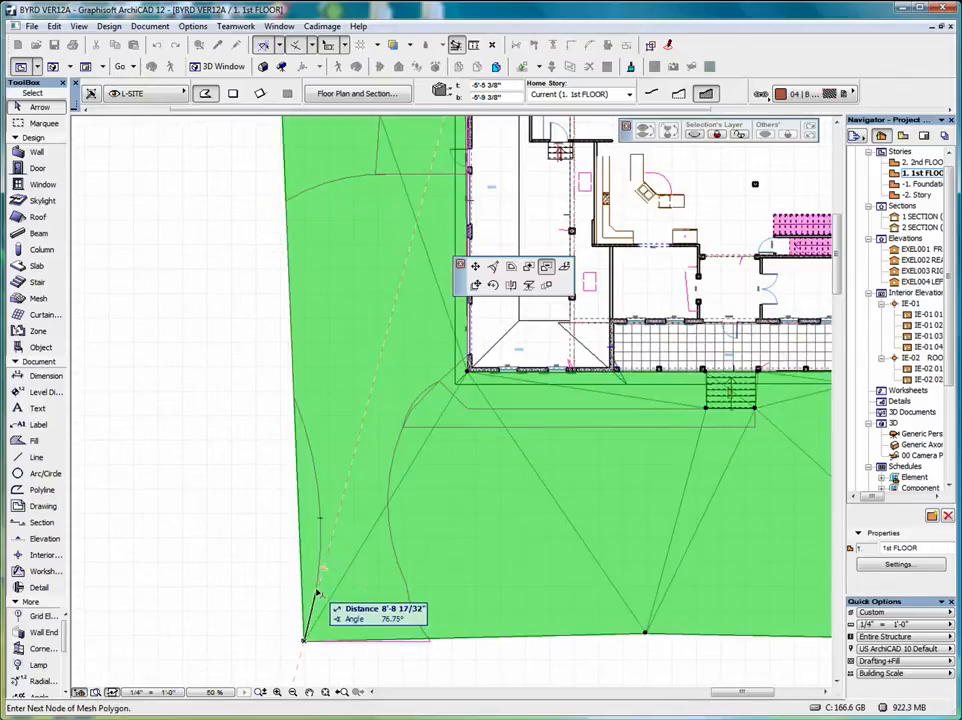
click(316, 589)
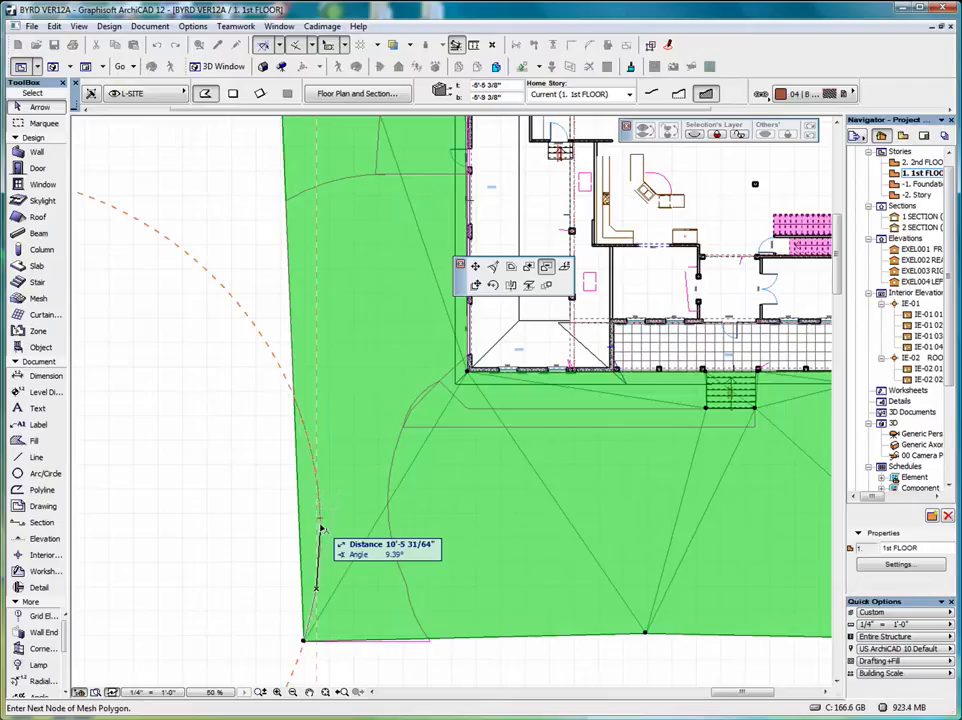
click(320, 524)
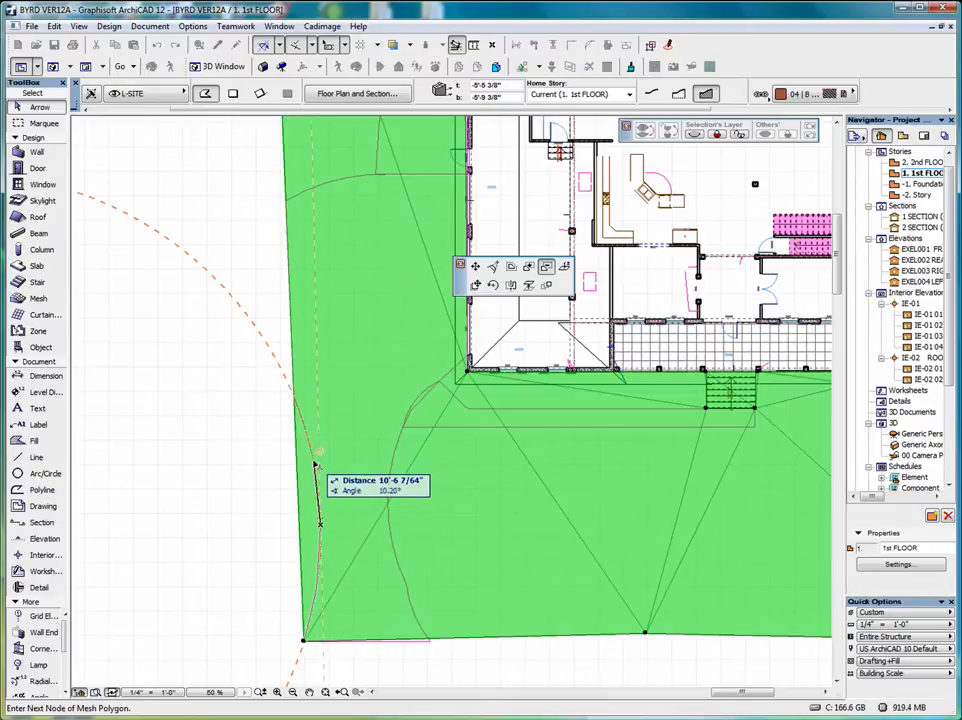
click(314, 464)
click(305, 422)
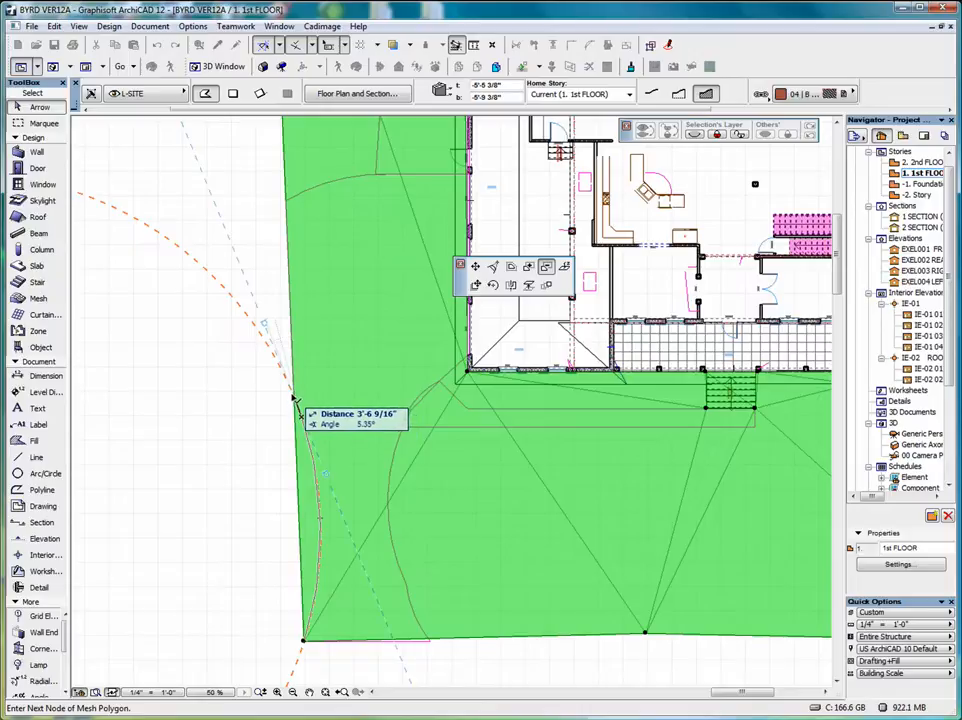
click(294, 397)
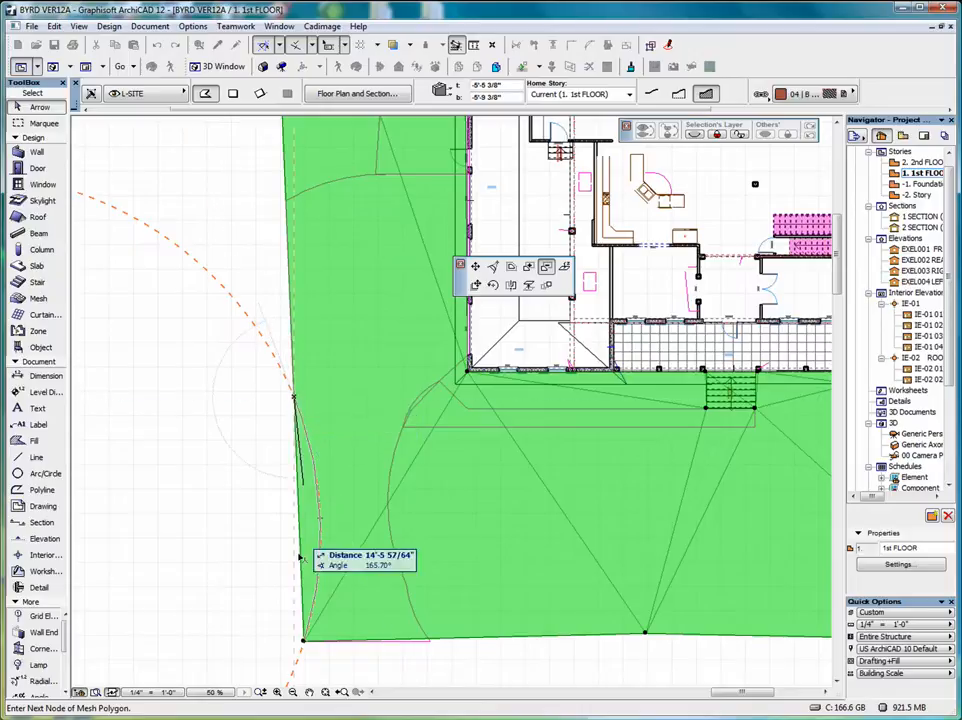
click(305, 643)
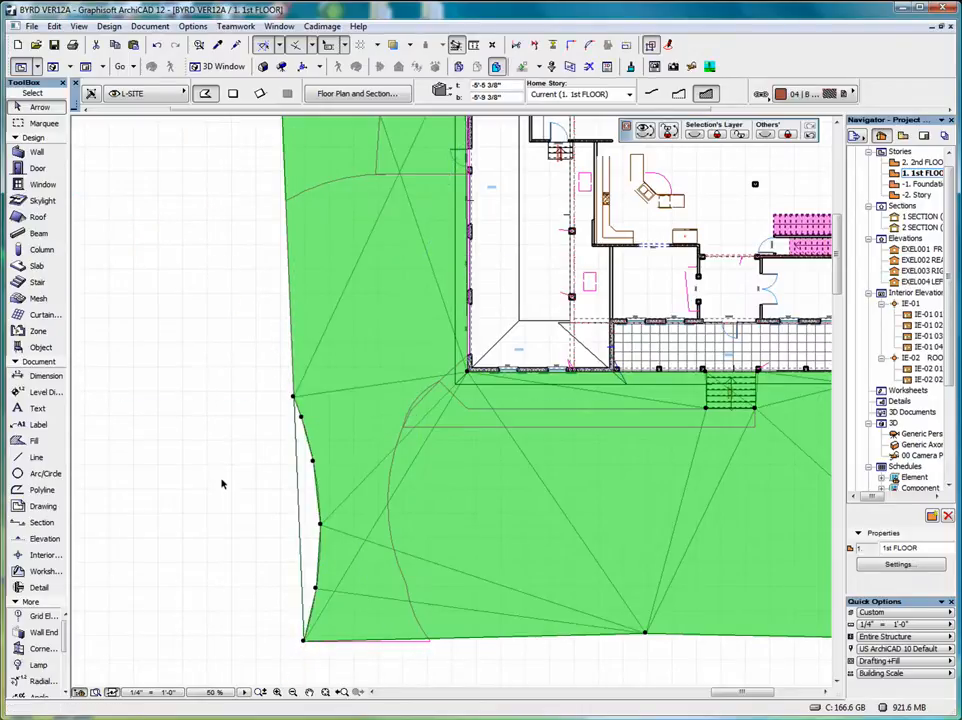
- Reselect the cut herringbone mesh among the overlapping driveway outline and grass mesh, identifying it by its material
scroll(222, 485, down, 3)
scroll(406, 625, up, 1)
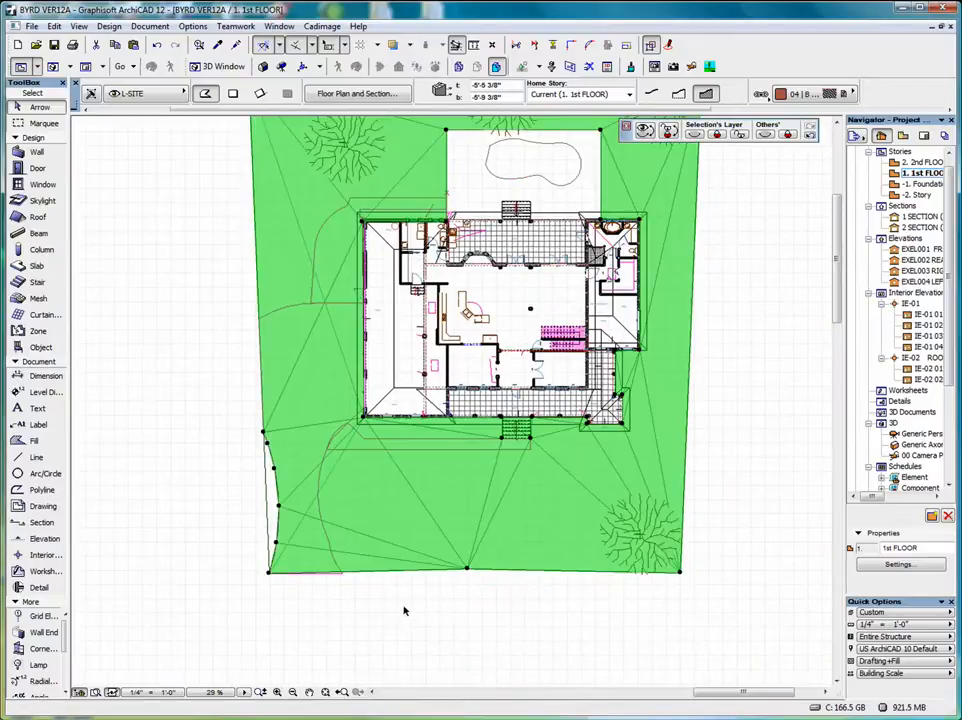
click(334, 572)
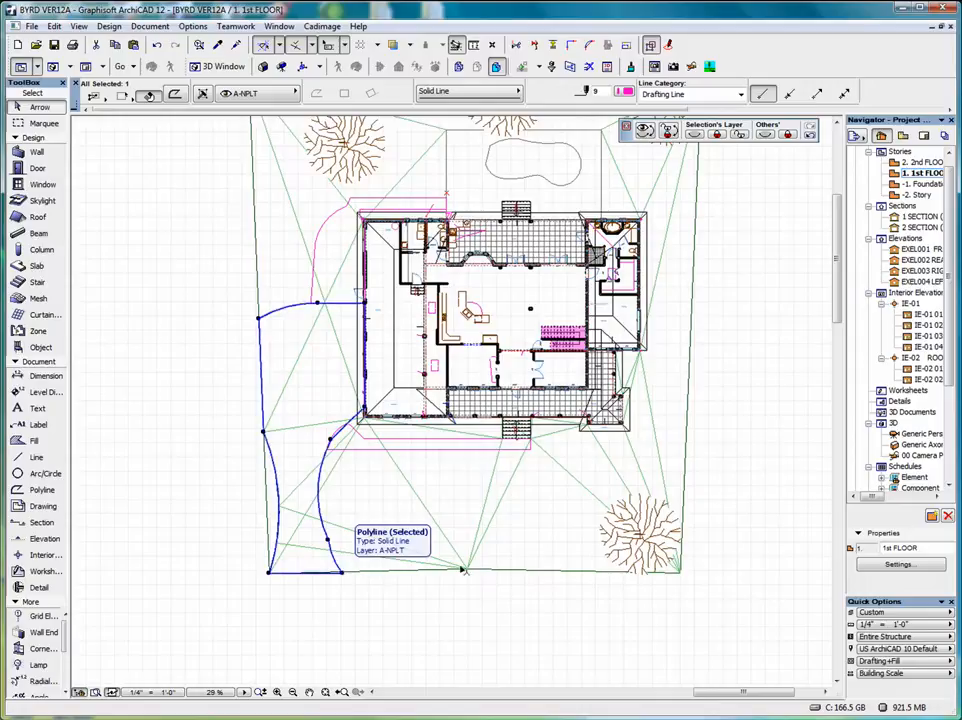
click(684, 575)
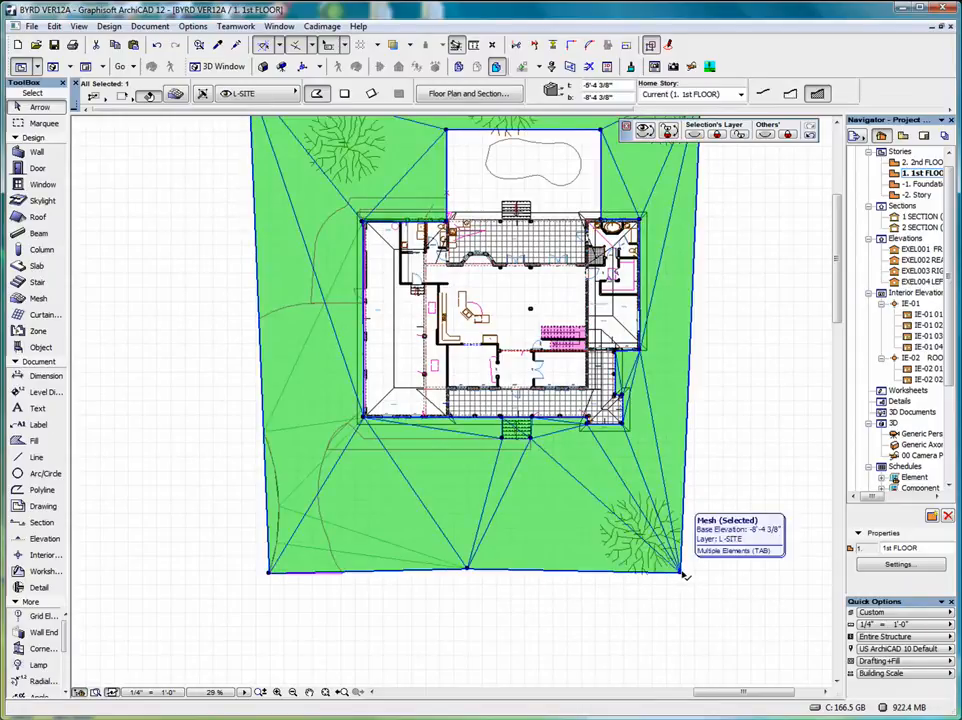
scroll(708, 98, down, 2)
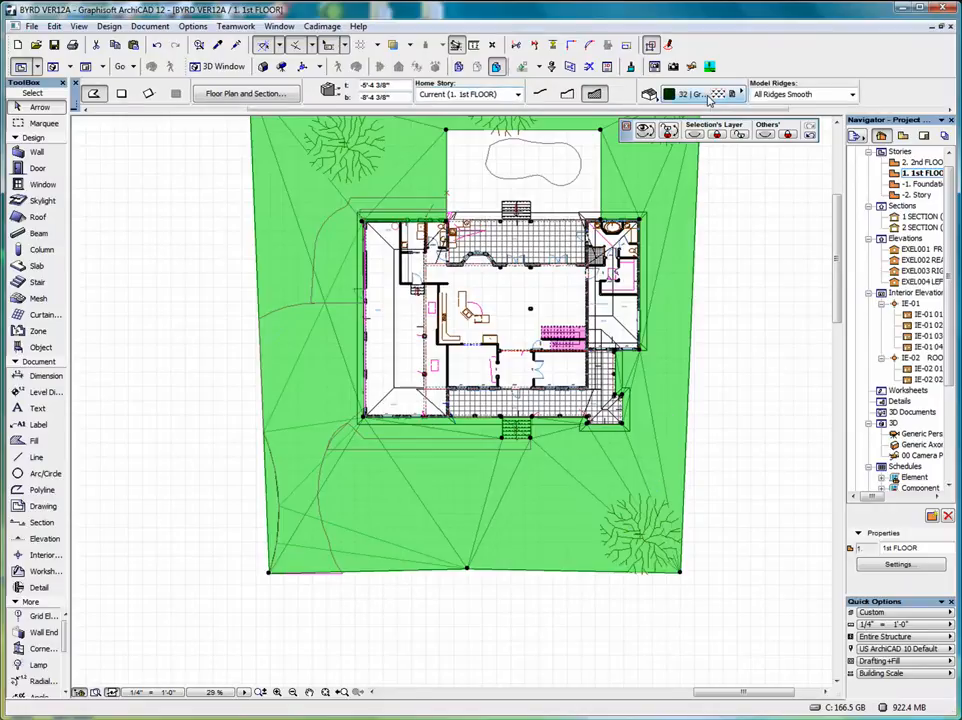
click(672, 410)
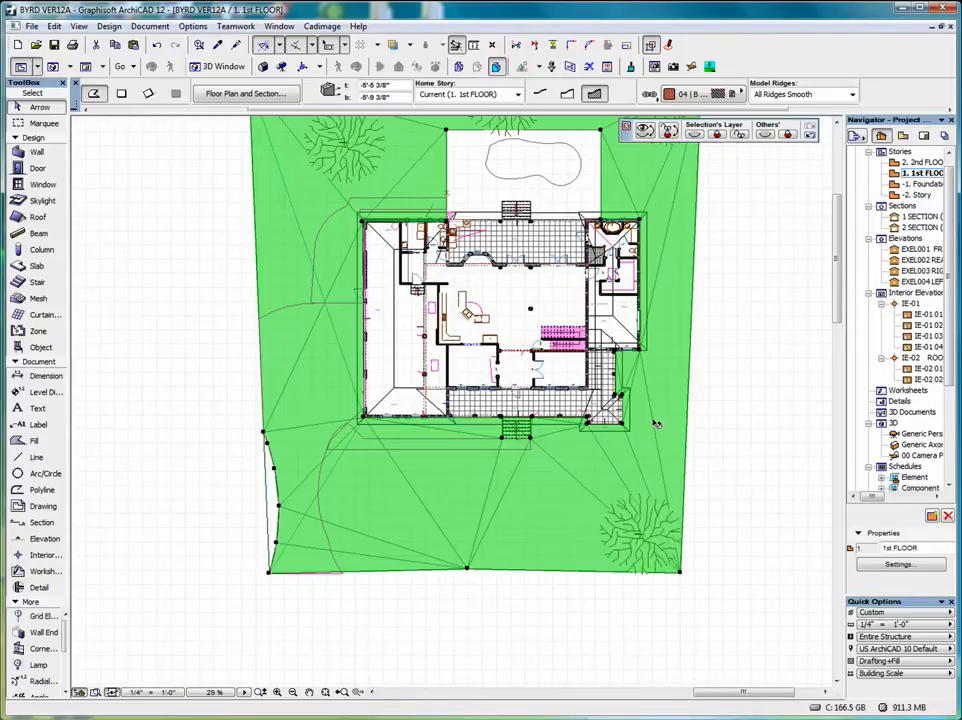
- Start subtracting a polygon from the herringbone mesh at the lot's front right corner, tracing the front edge and driveway's inner curve to the walkway
click(680, 574)
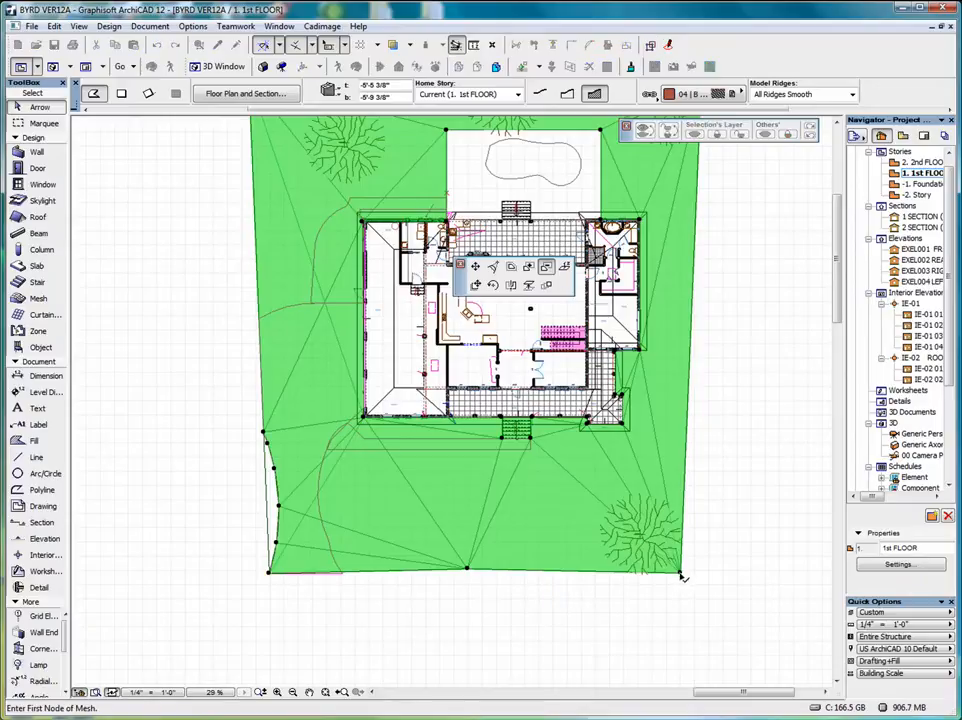
click(680, 571)
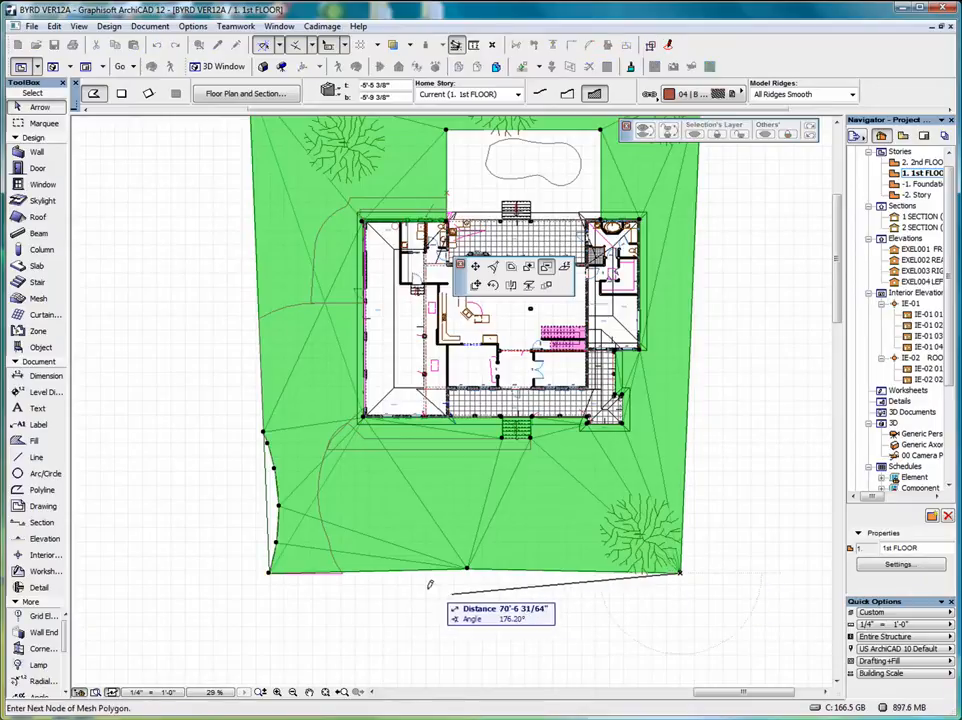
click(344, 568)
scroll(337, 570, up, 4)
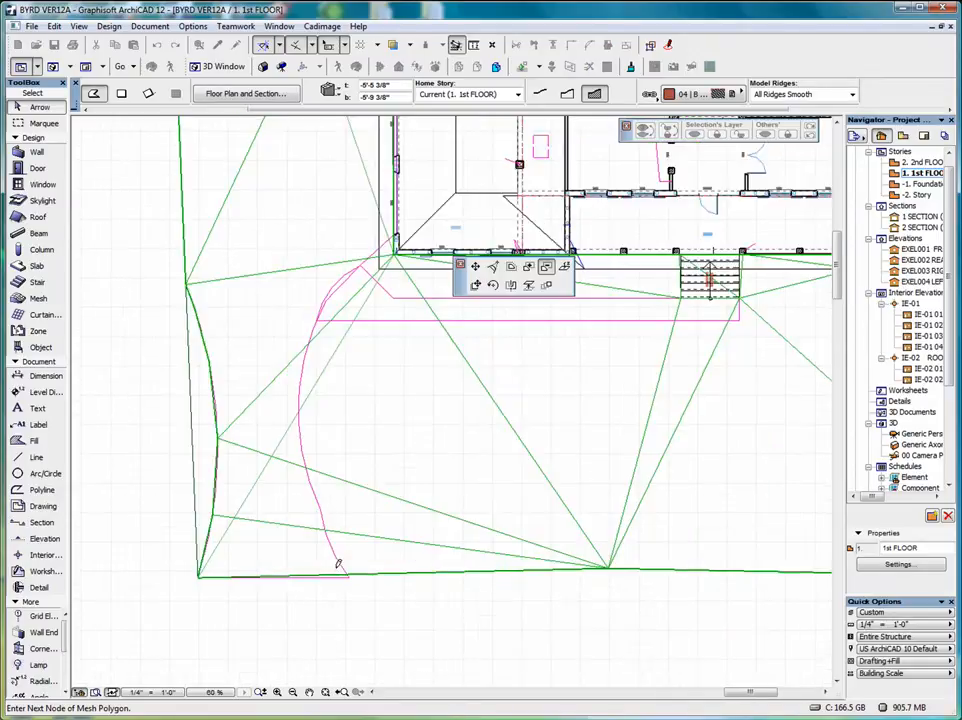
click(329, 540)
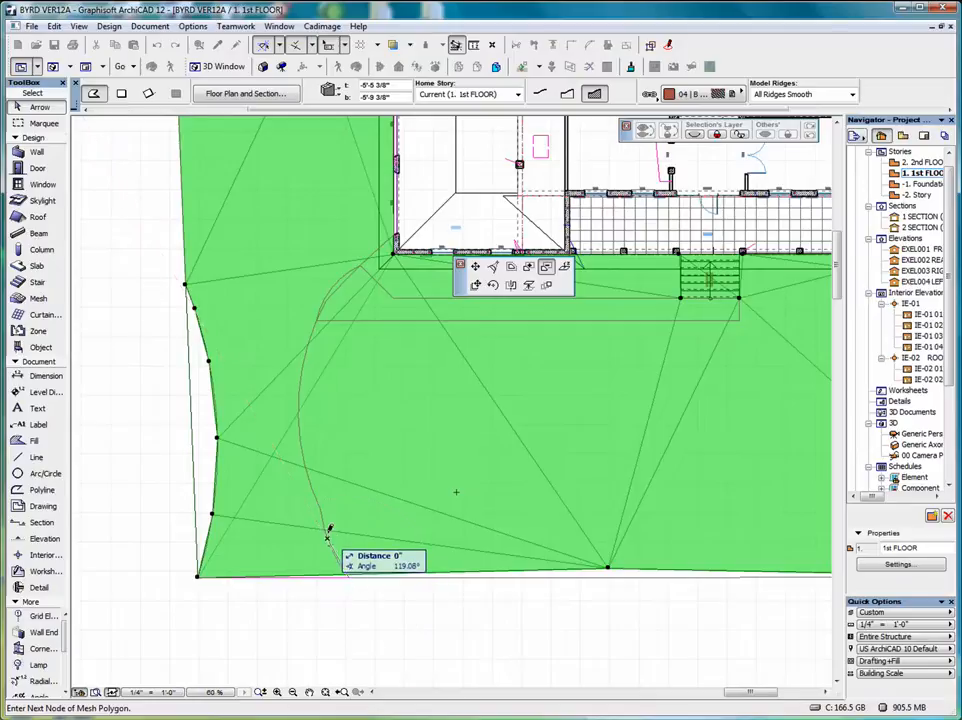
click(317, 501)
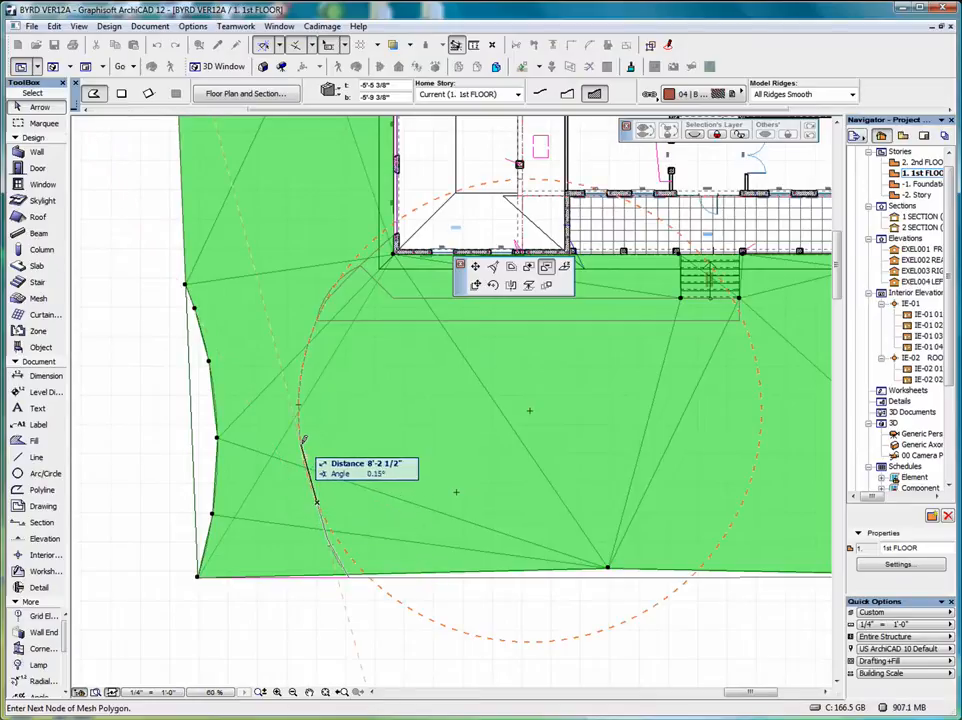
click(299, 397)
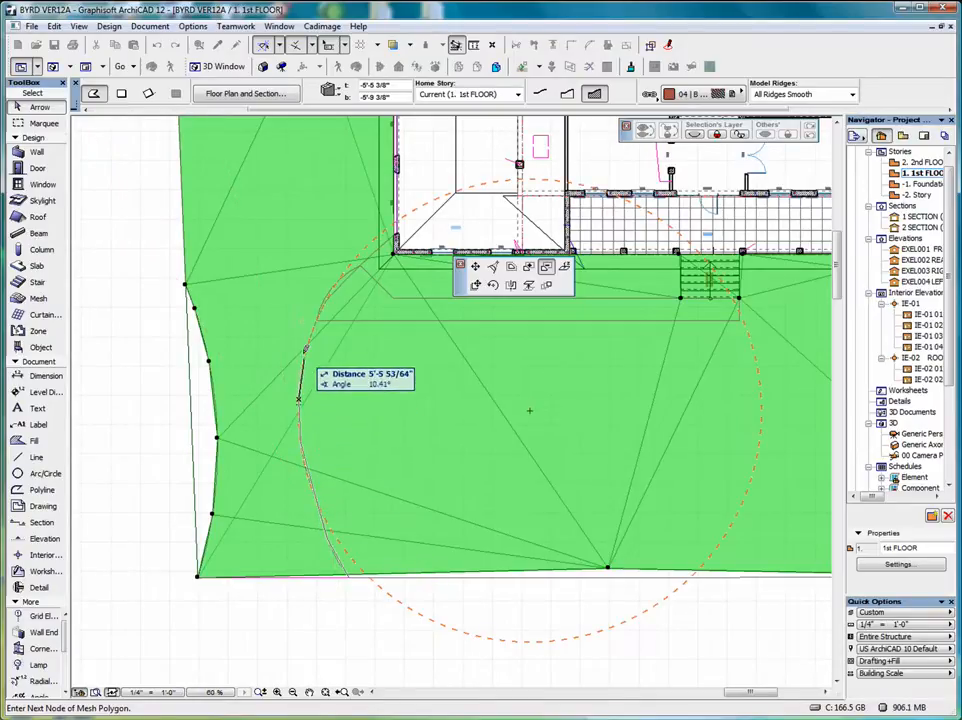
click(310, 335)
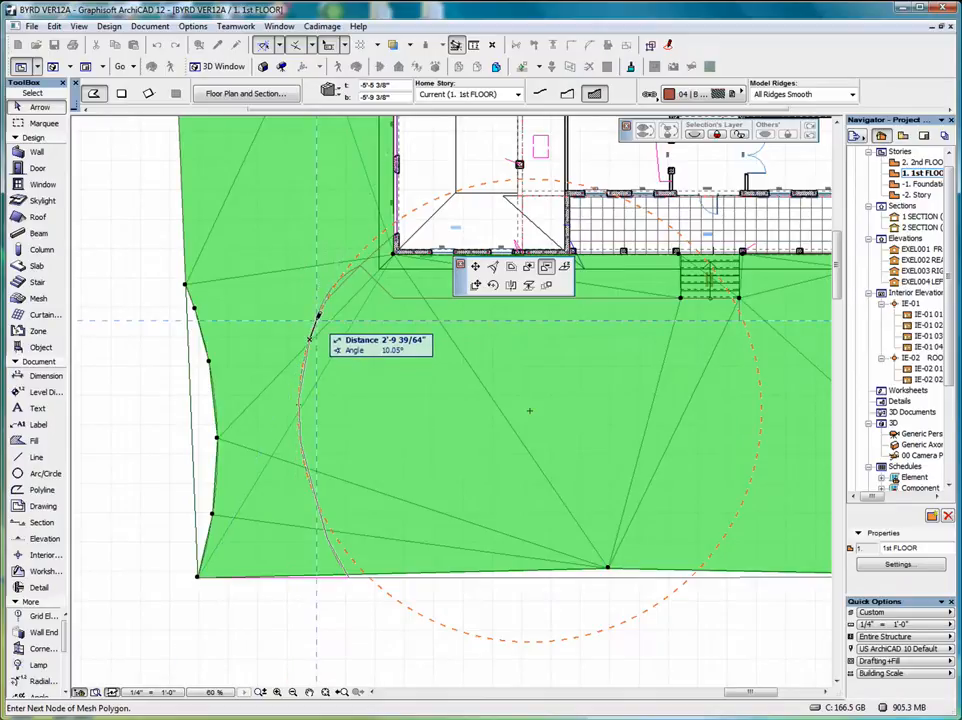
click(317, 320)
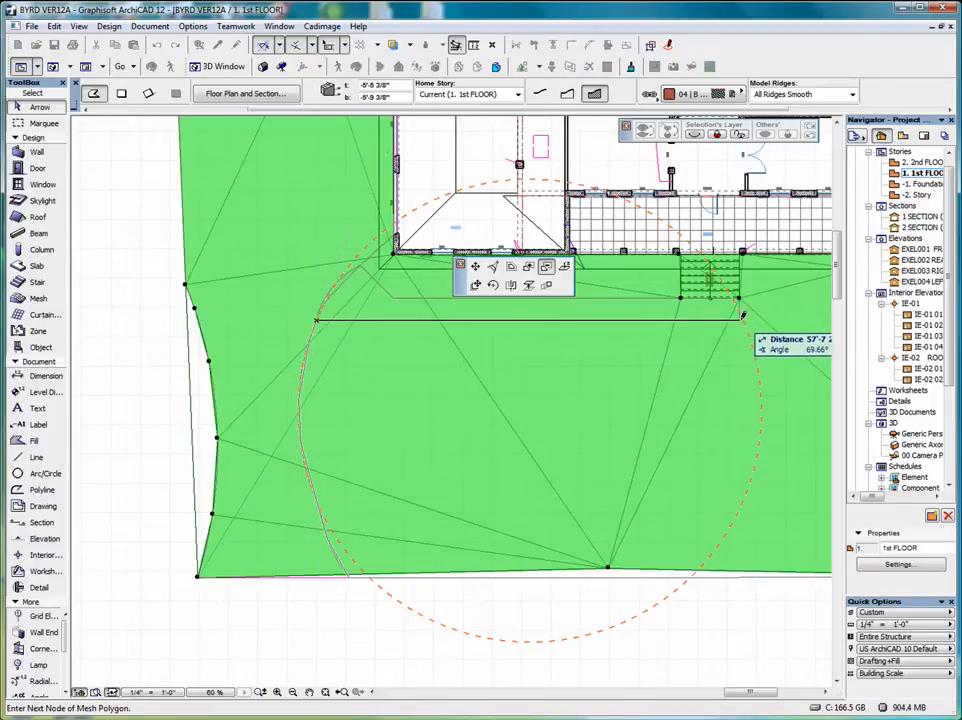
- Continue the subtraction outline along the walkway's outer edge to the front steps and back along its inner edge to the driveway curve
click(741, 316)
click(740, 294)
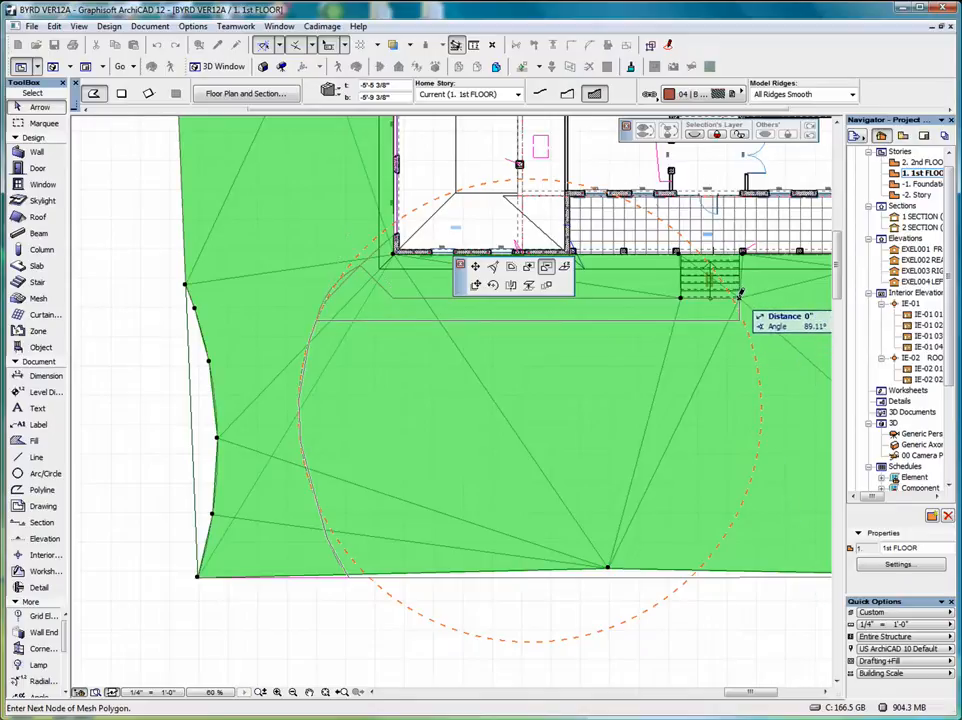
click(395, 293)
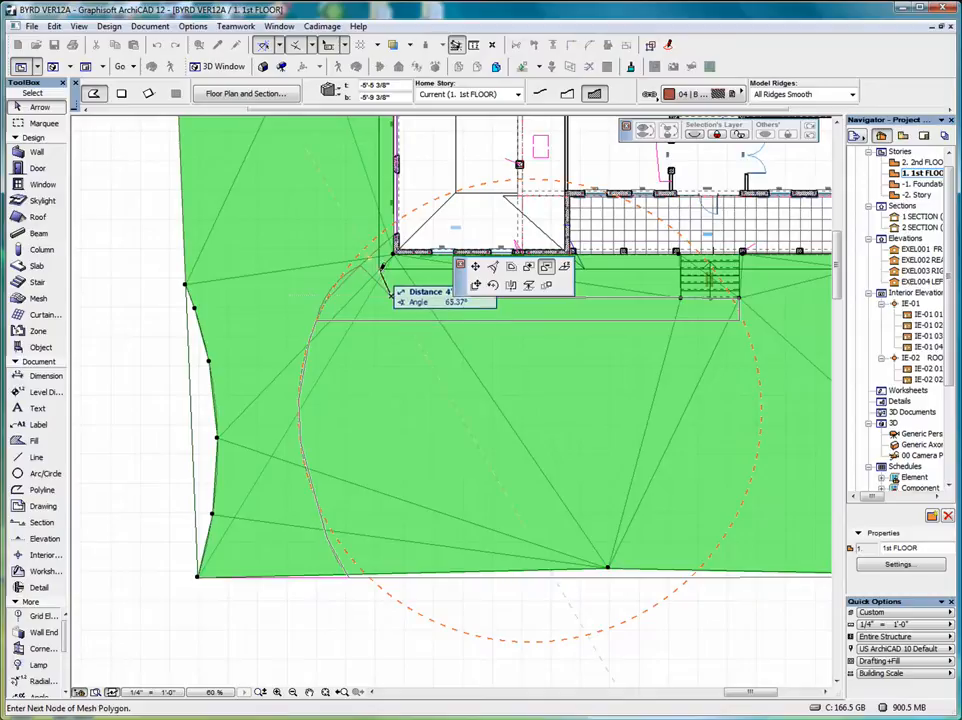
click(360, 265)
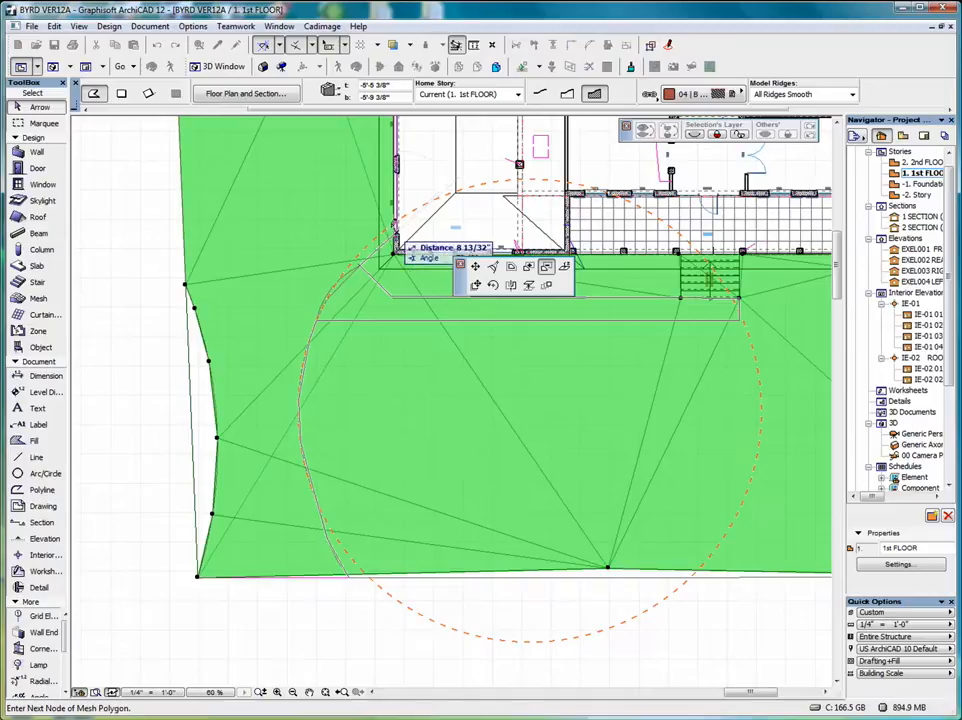
- Route the subtraction outline back along the walkway's inner edge to the front steps and up their right side to the porch
scroll(399, 228, down, 2)
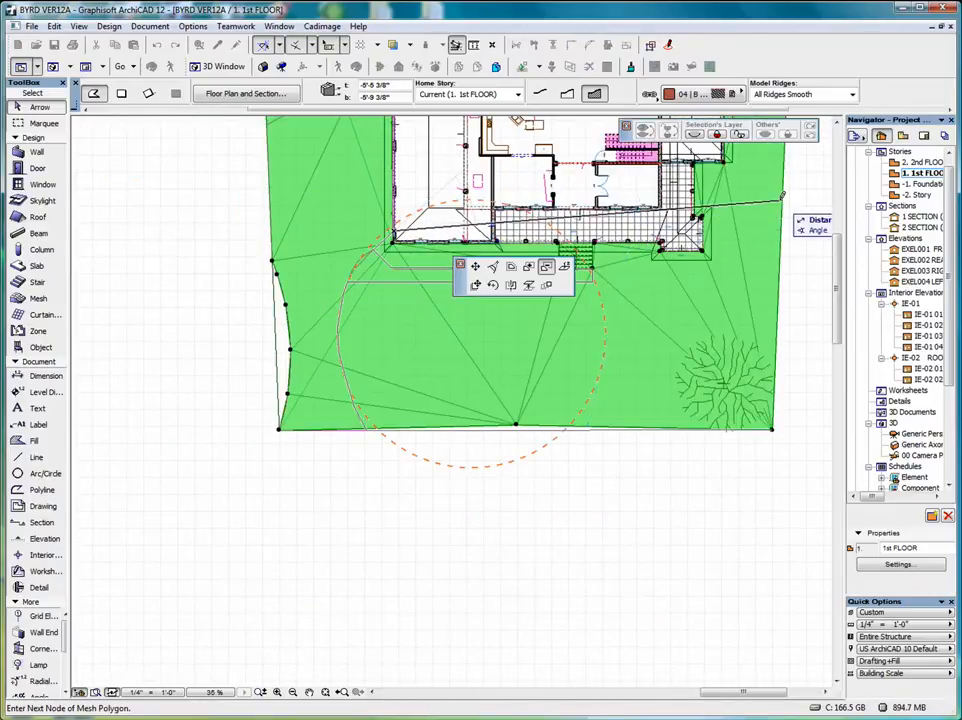
scroll(612, 339, left, 5)
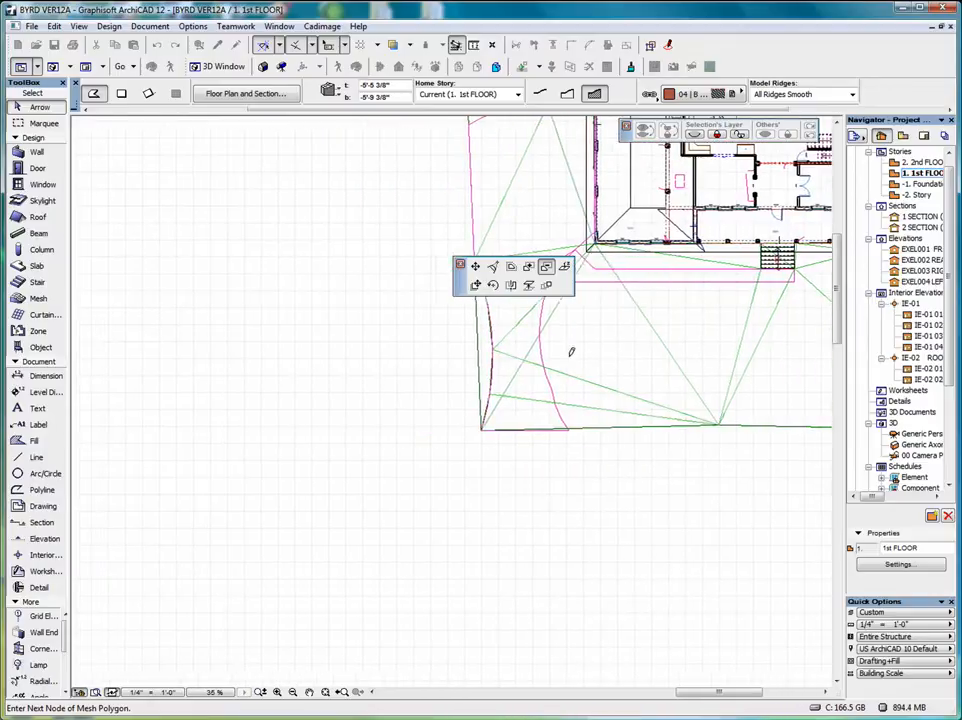
click(324, 691)
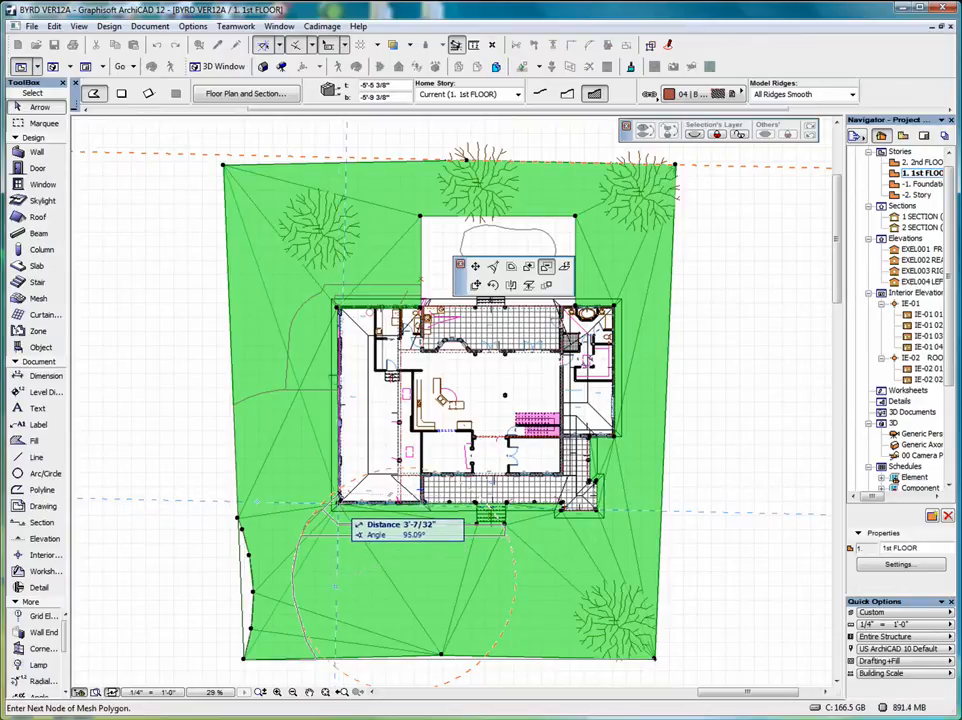
scroll(338, 503, up, 2)
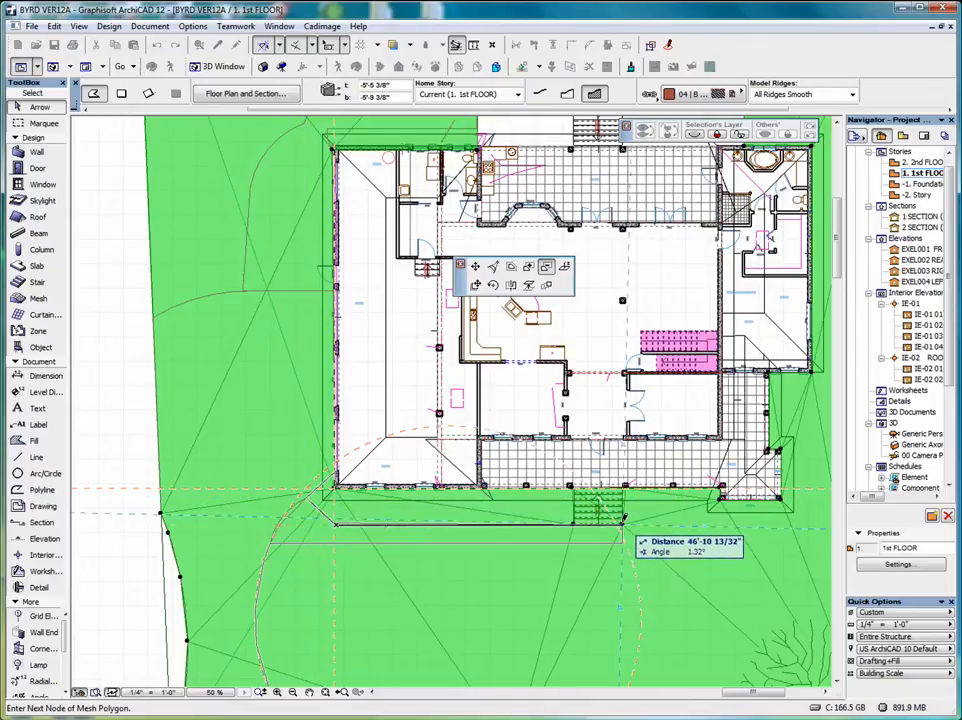
click(622, 542)
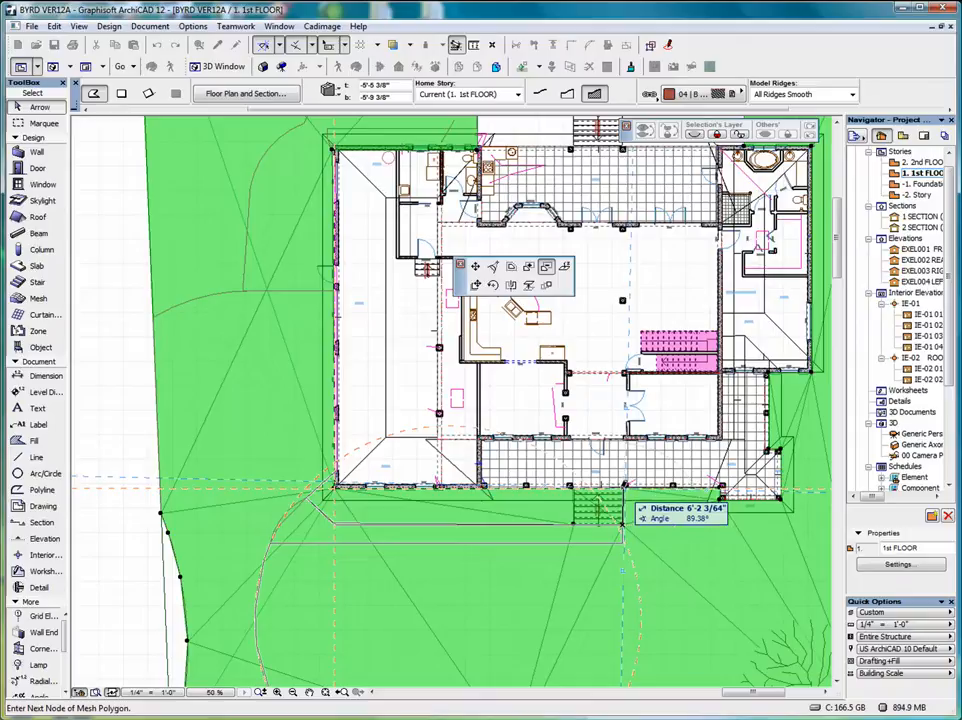
click(622, 480)
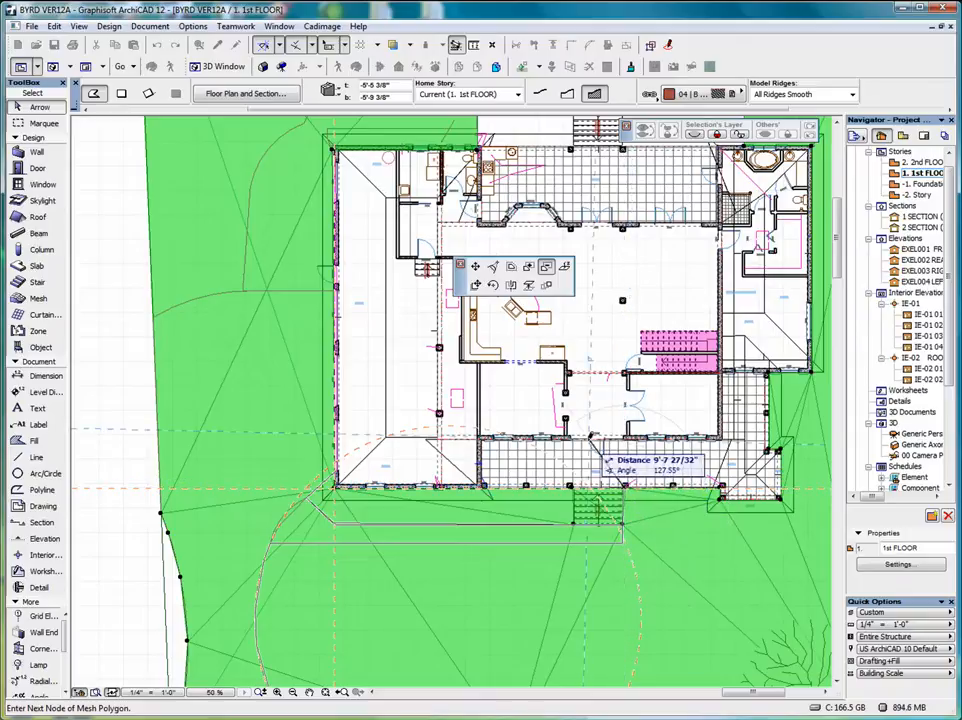
- Close the subtraction outline through the house, past the rear boundary and around the lot's right side to the driveway's front corner, and regularize the polygon
scroll(590, 436, down, 3)
middle_drag(634, 250, 765, 305)
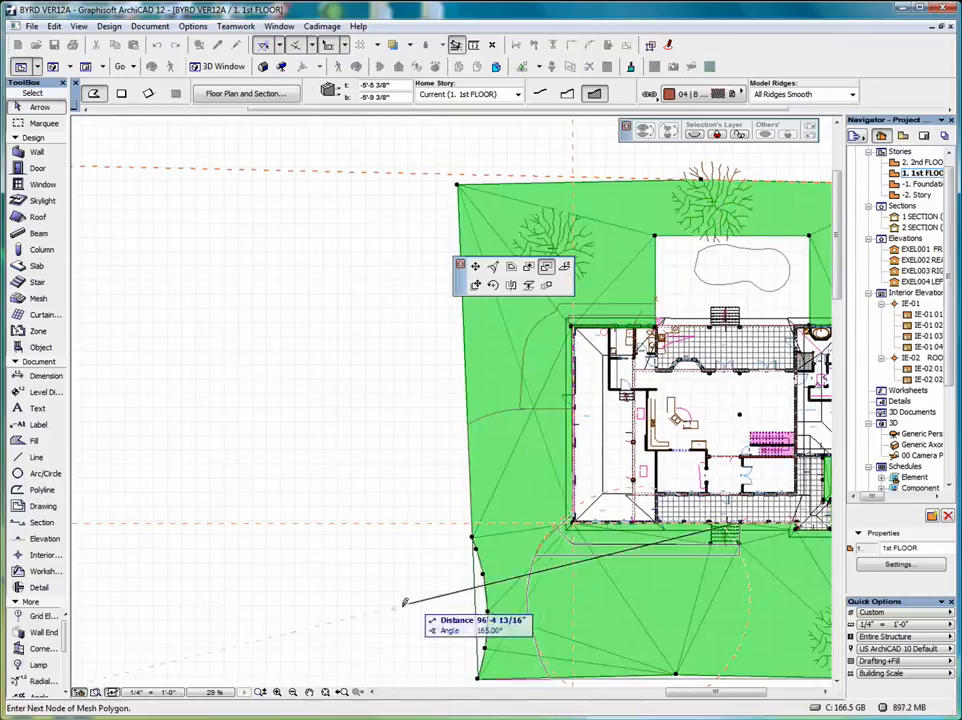
click(324, 692)
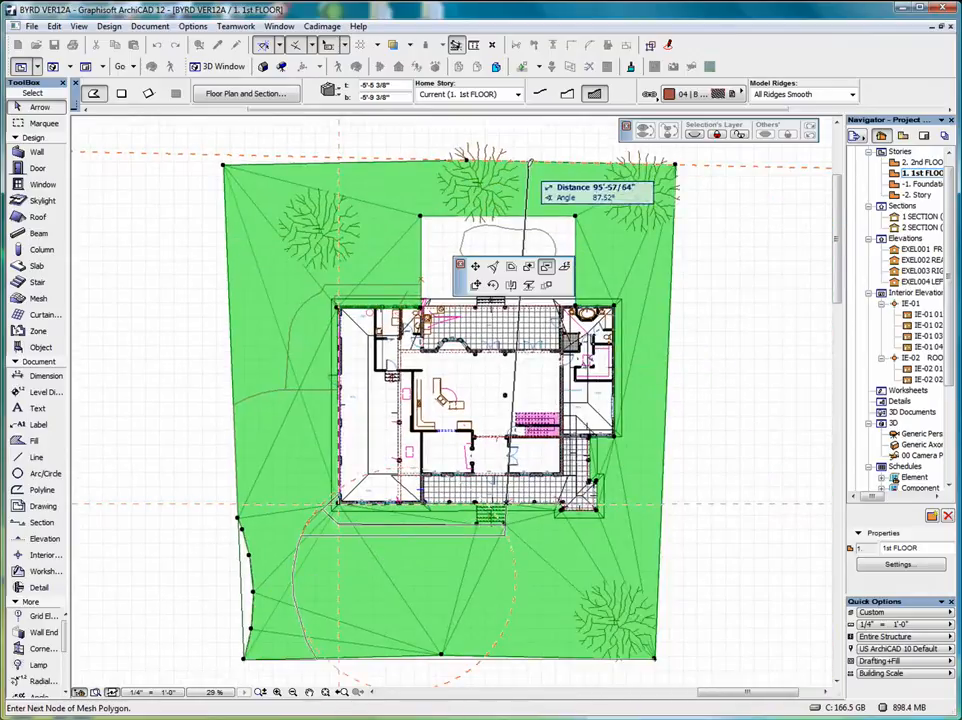
click(535, 157)
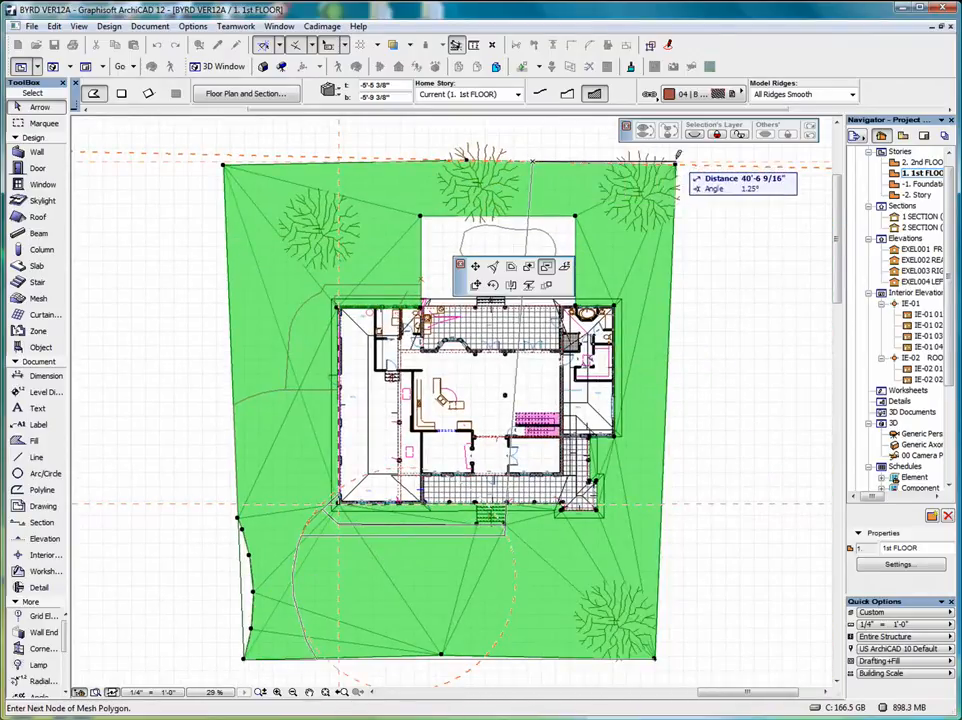
click(684, 156)
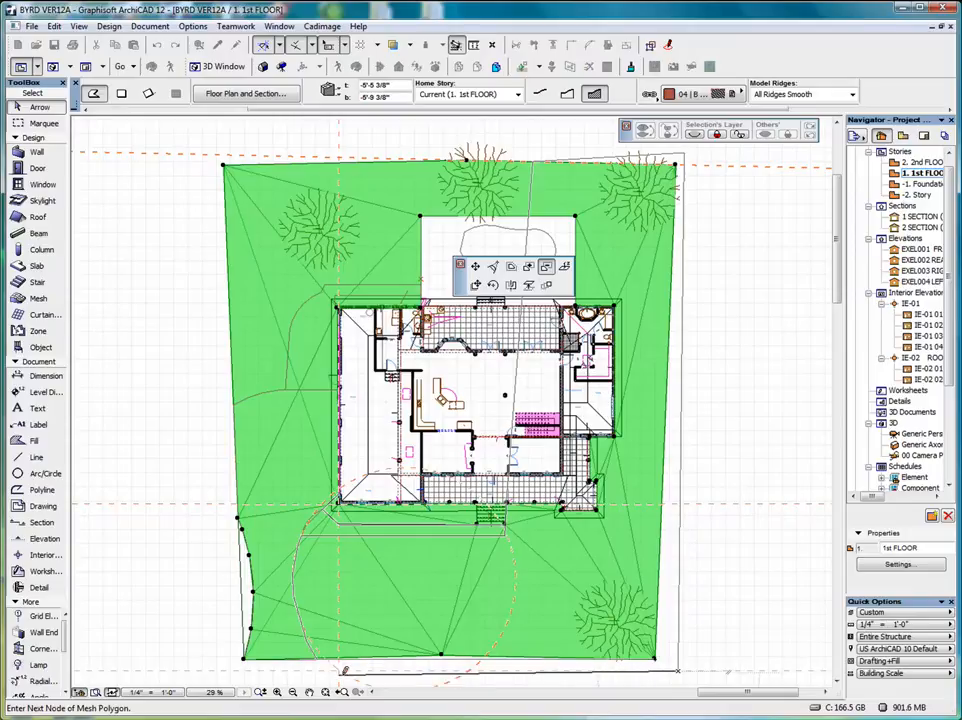
click(316, 655)
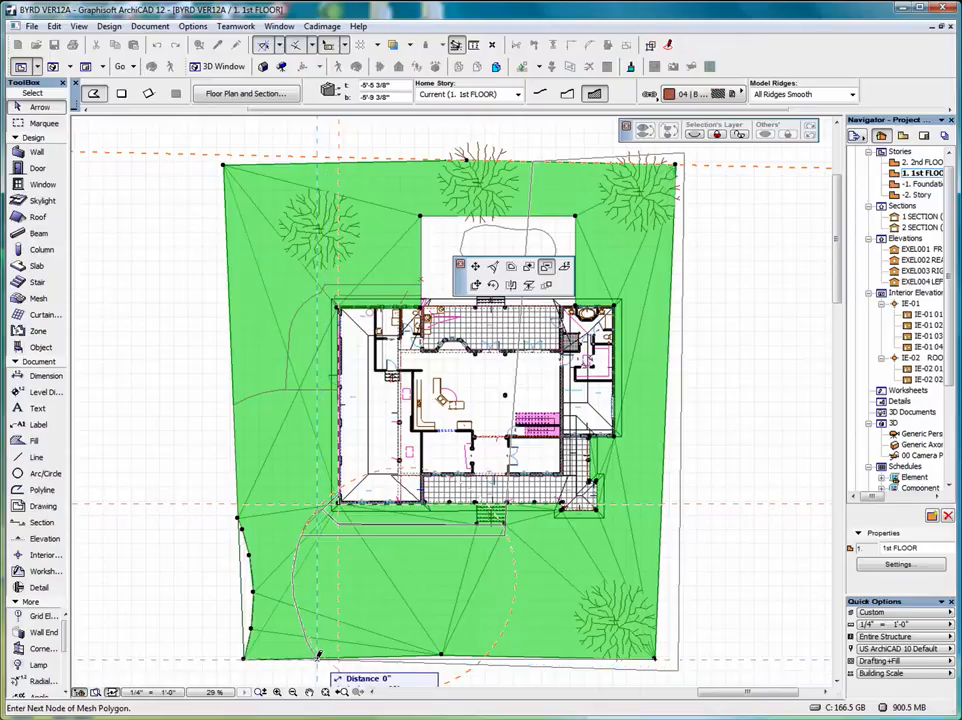
double_click(316, 655)
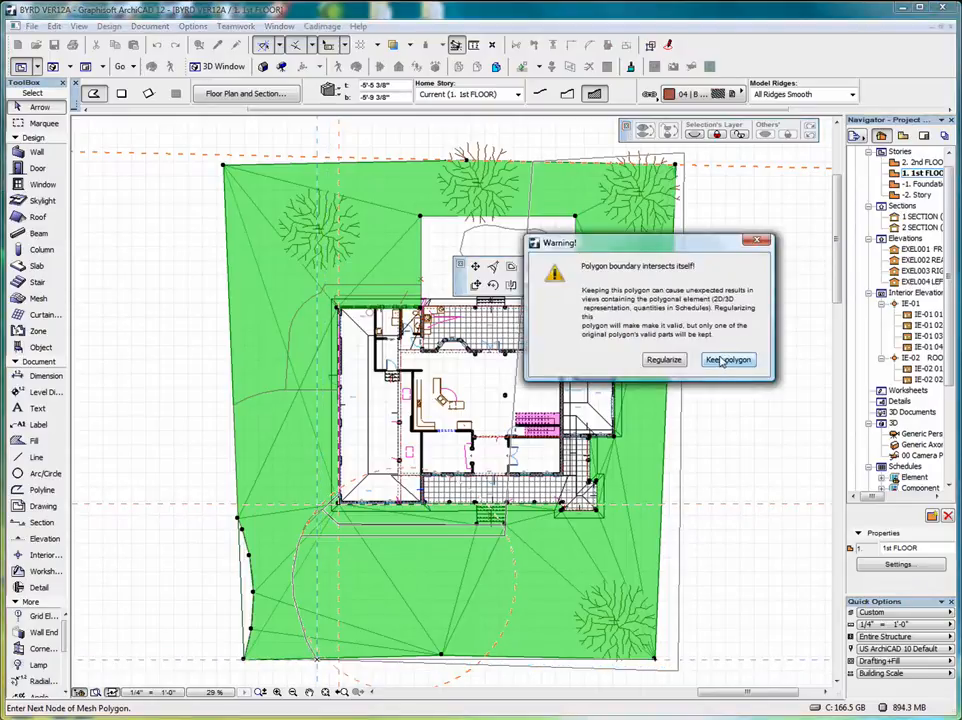
click(666, 362)
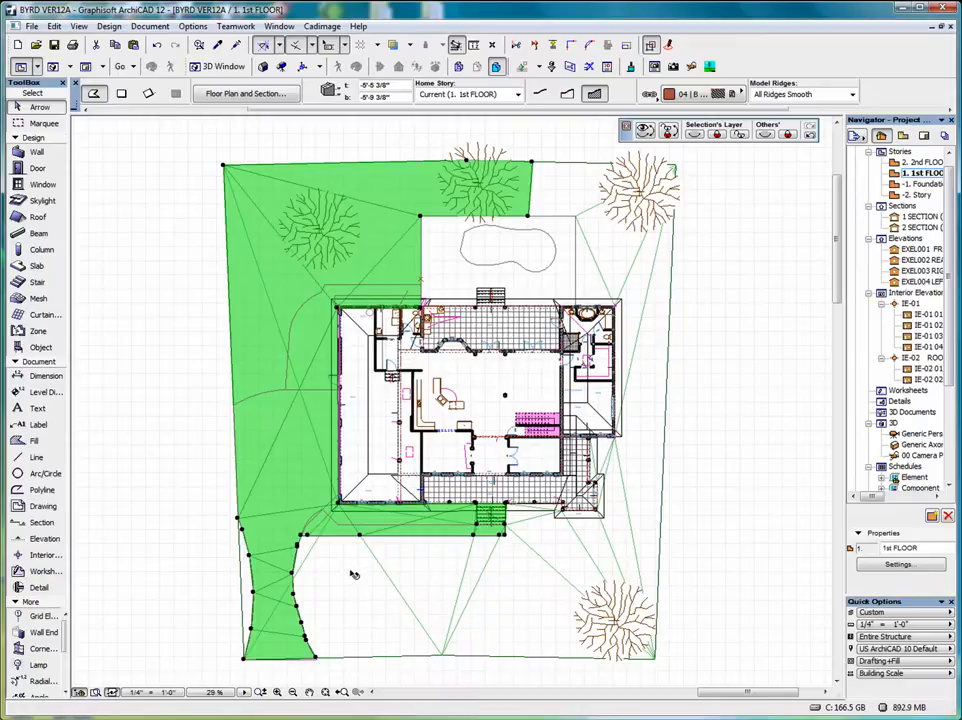
- Subtract the area between the walkway and the house front from the herringbone mesh, tracing from the front steps to the house's left corner
scroll(346, 570, up, 2)
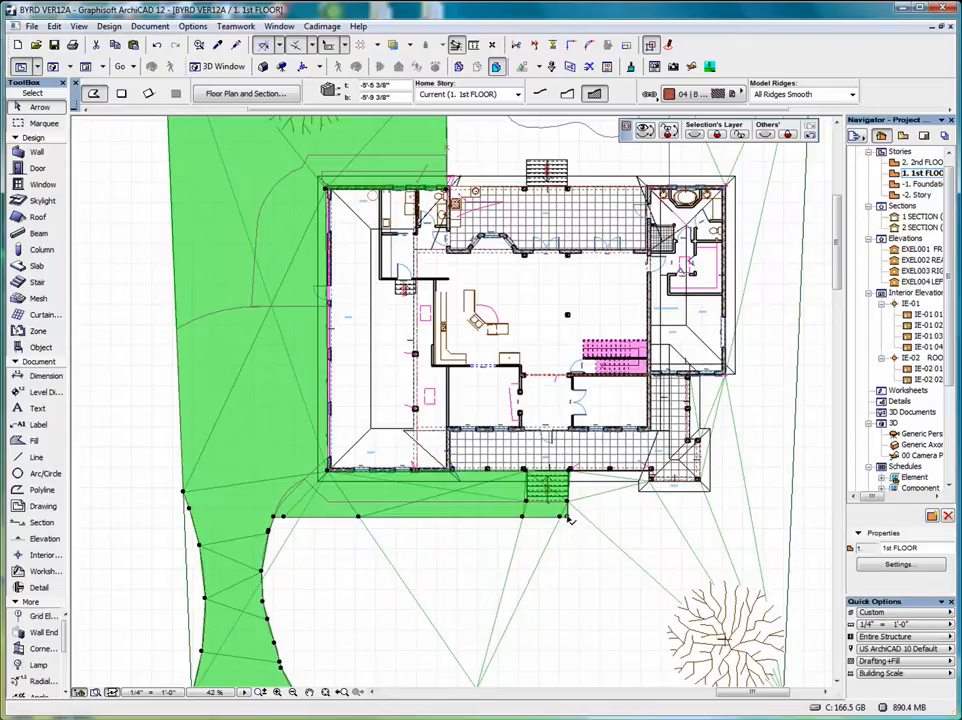
click(567, 518)
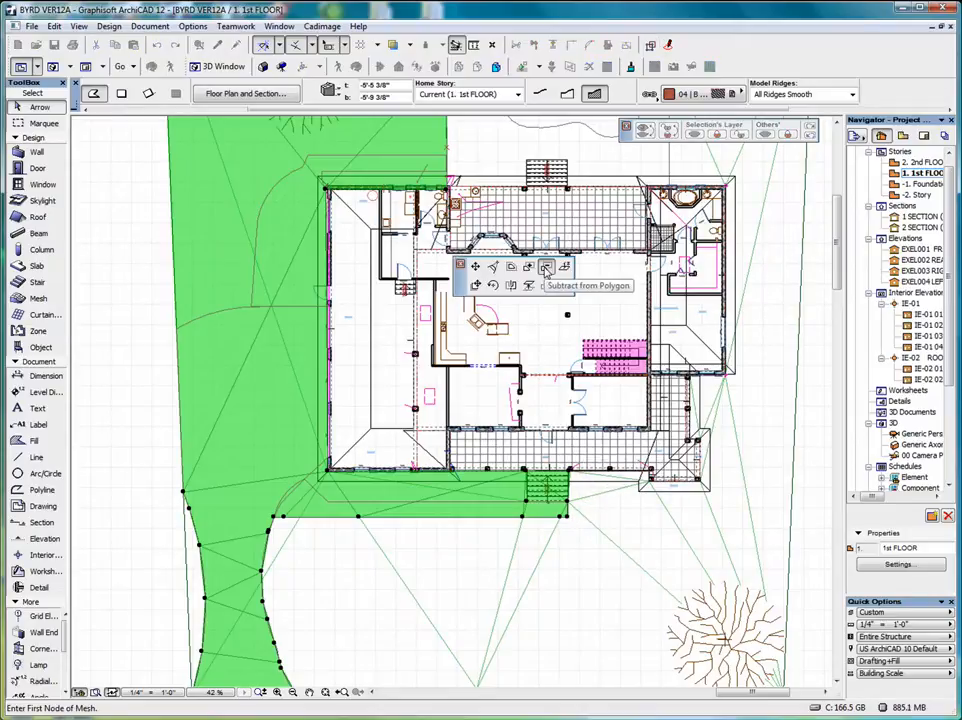
click(527, 510)
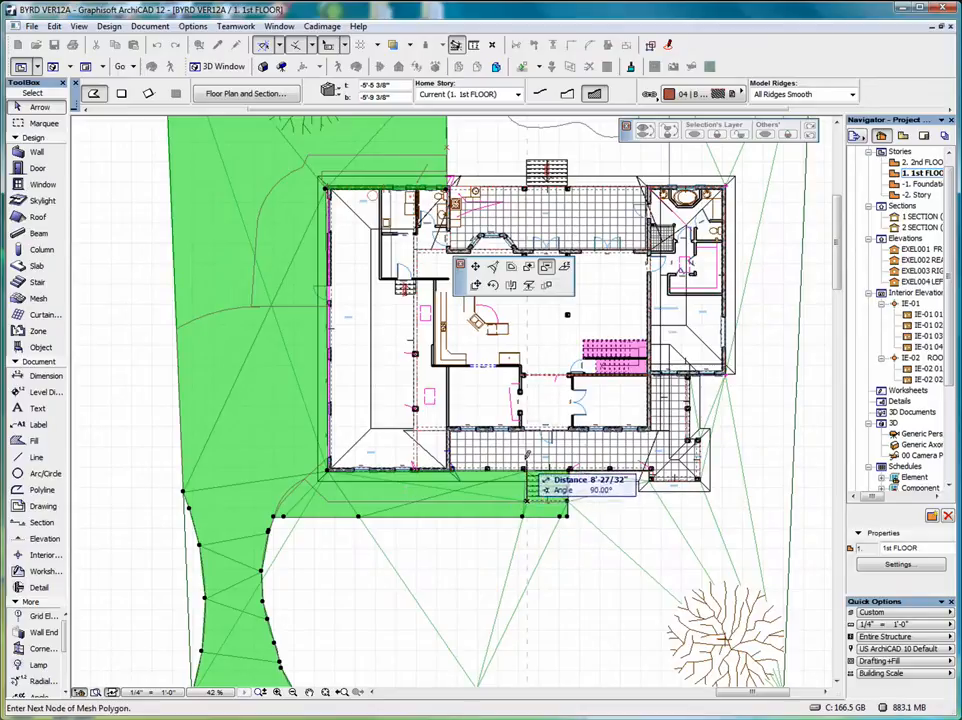
click(527, 456)
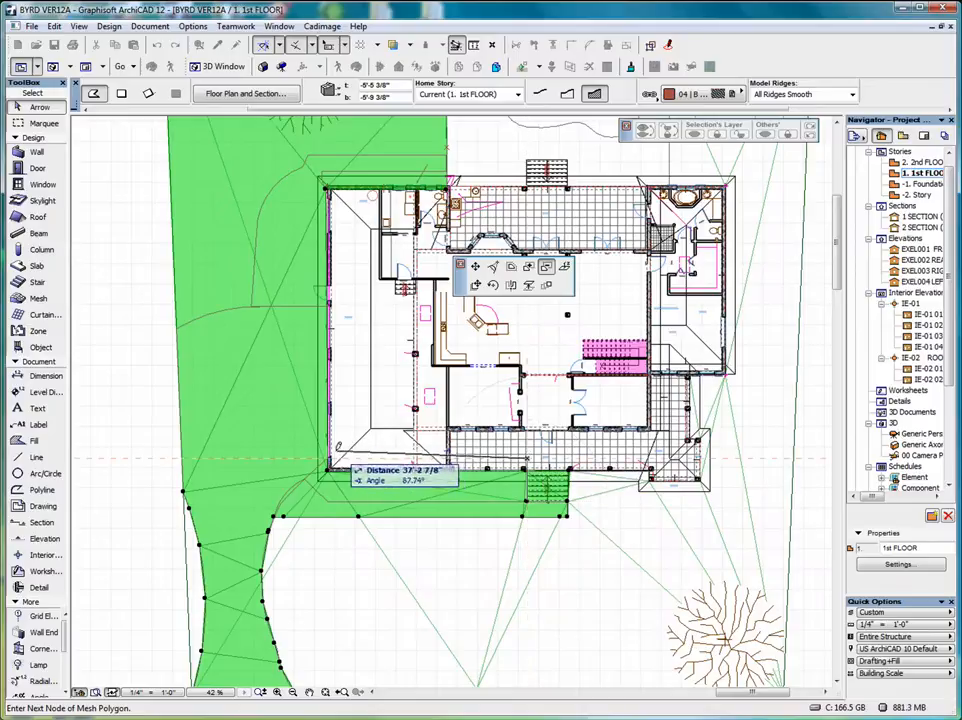
click(327, 468)
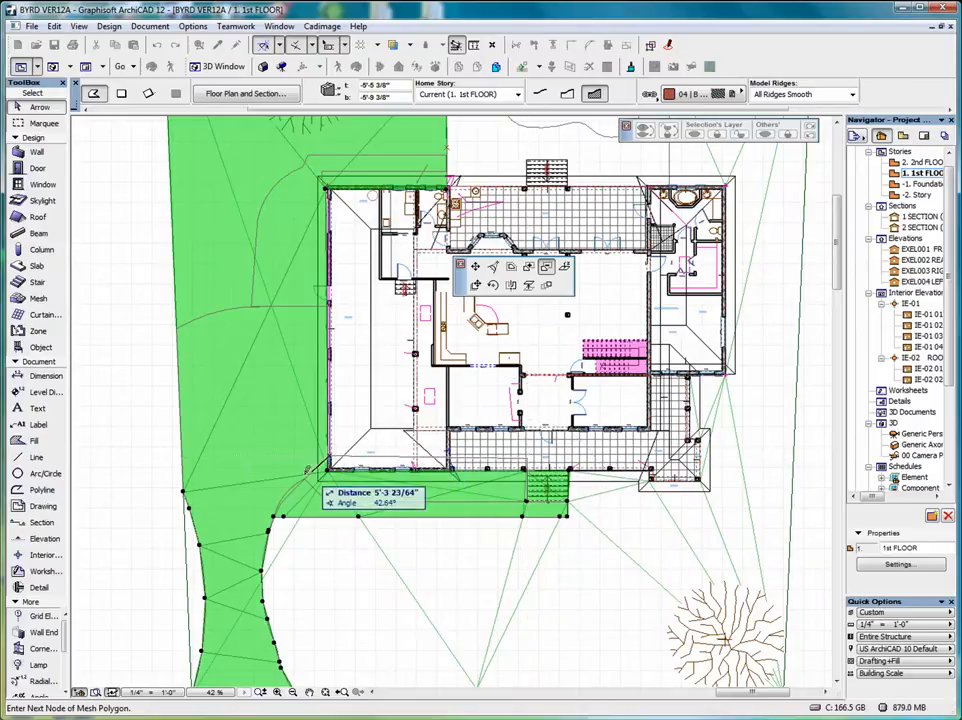
click(305, 478)
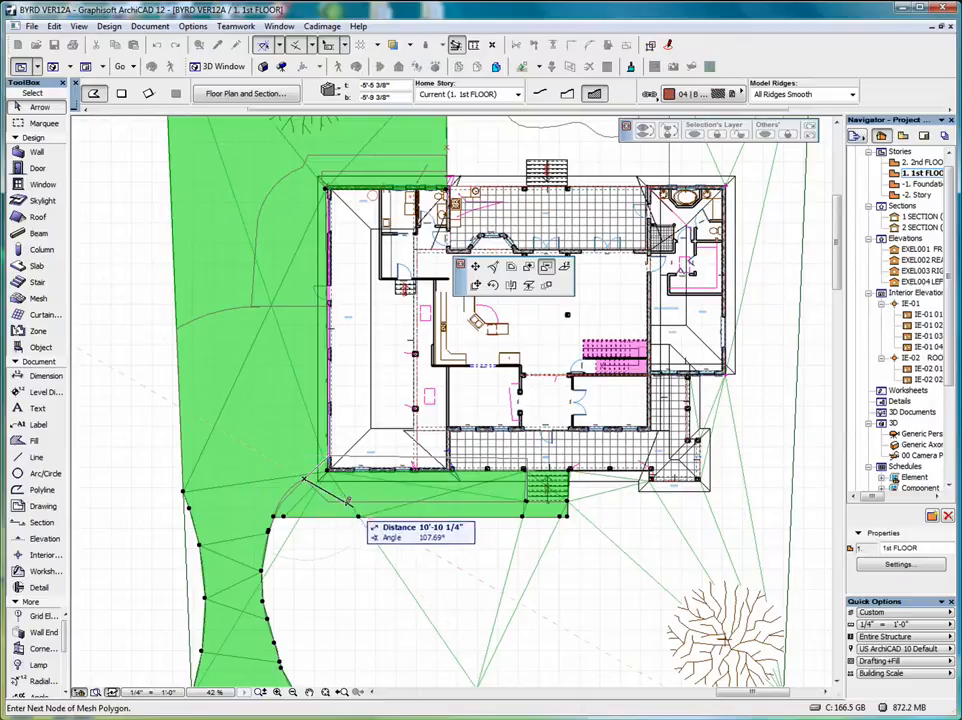
click(328, 501)
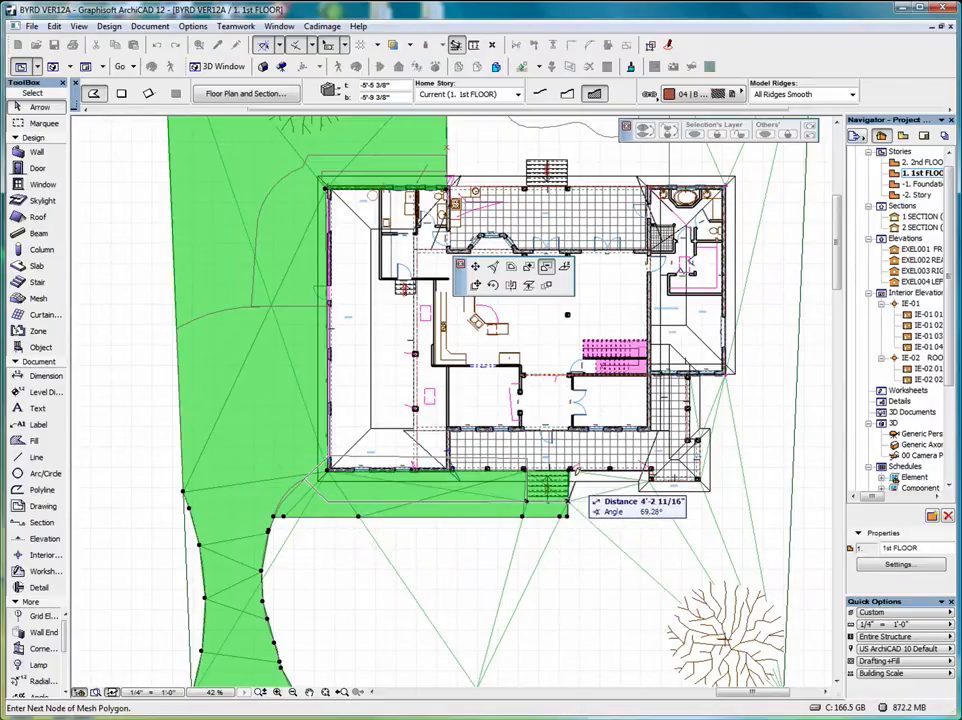
click(572, 466)
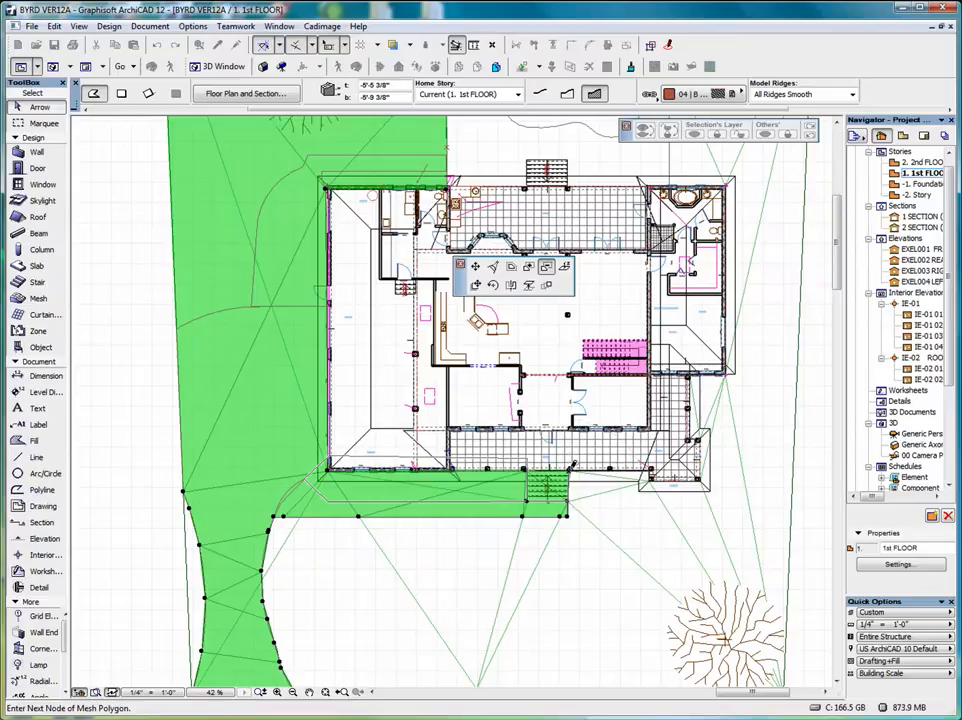
click(572, 466)
- Subtract the leftover triangular piece under the front steps from the herringbone mesh
scroll(553, 490, up, 5)
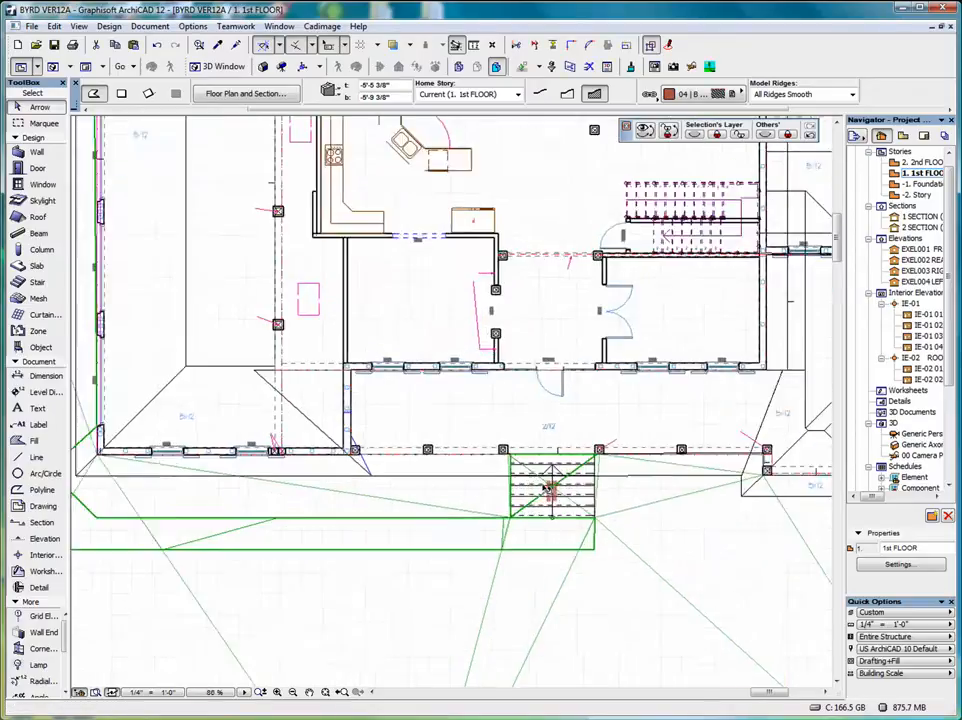
click(612, 449)
click(610, 450)
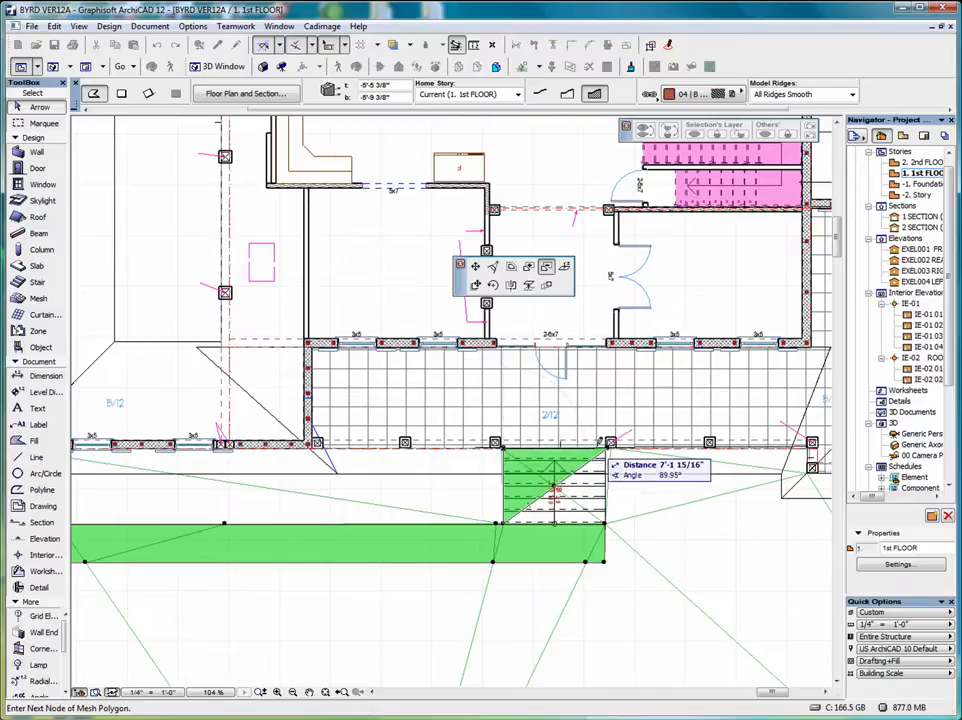
click(610, 449)
scroll(557, 433, down, 5)
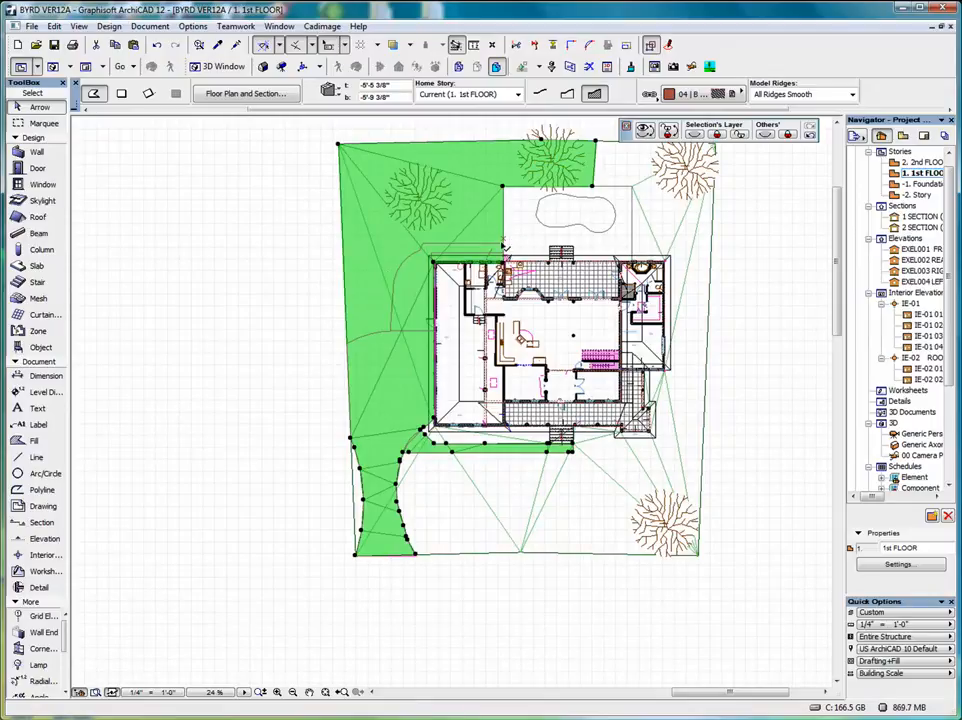
- Start a subtraction outline on the herringbone mesh from the node behind the pool area, around the lot's rear-left corner and down outside its left boundary
click(503, 240)
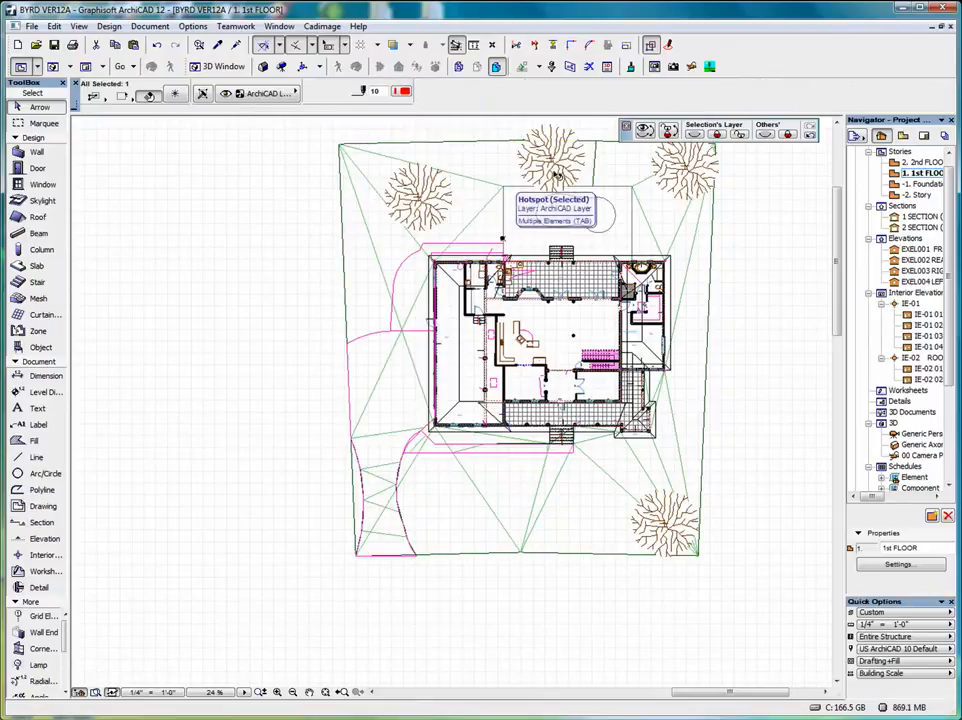
click(519, 143)
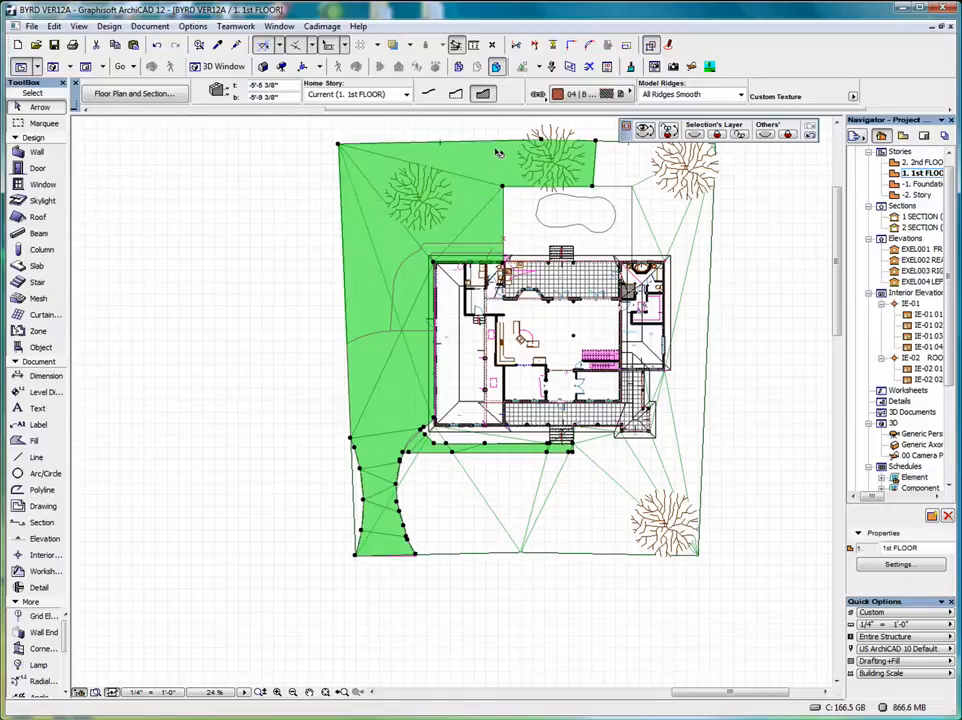
click(594, 188)
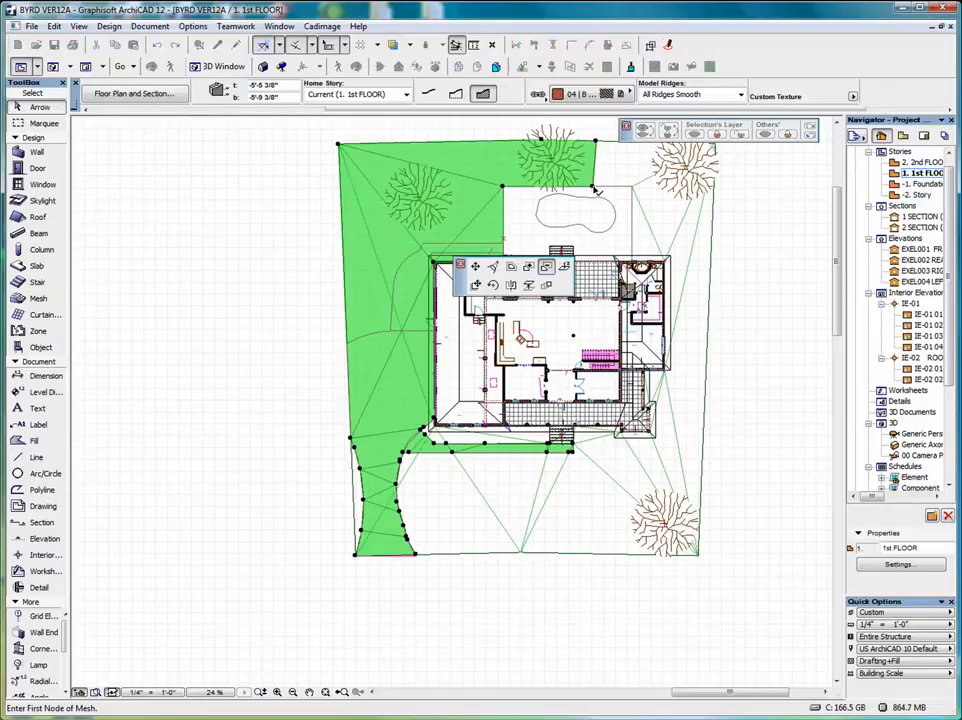
click(593, 187)
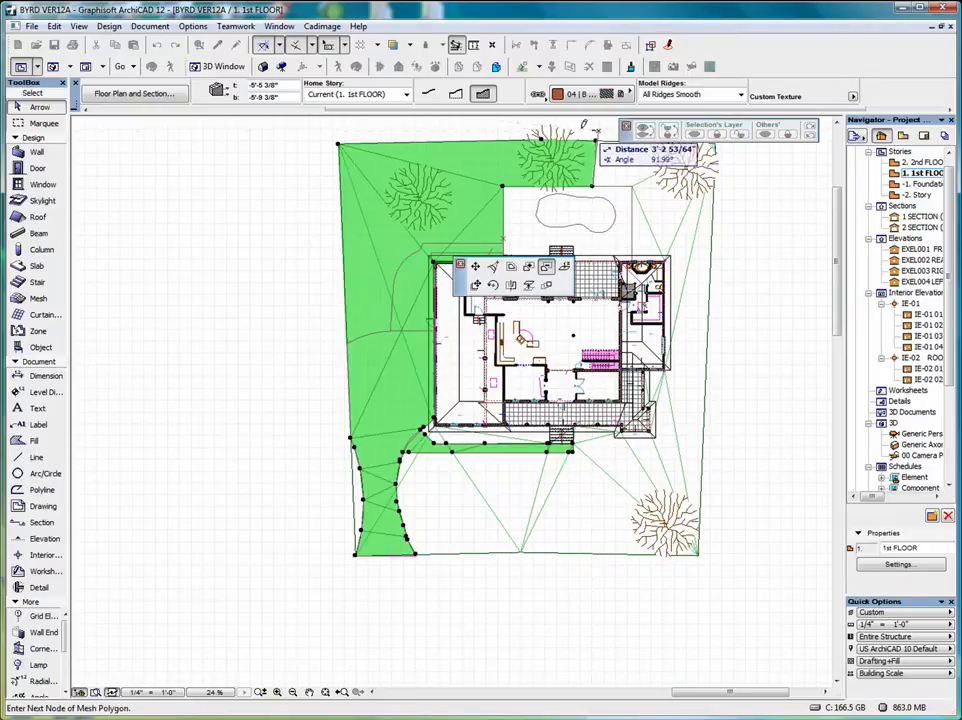
click(317, 130)
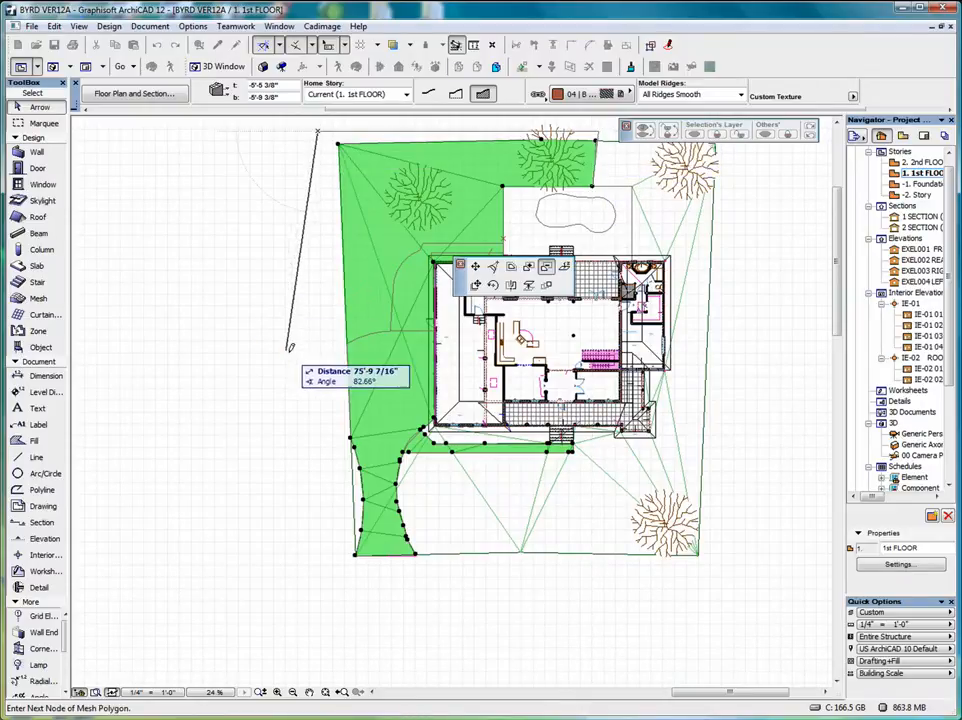
click(321, 352)
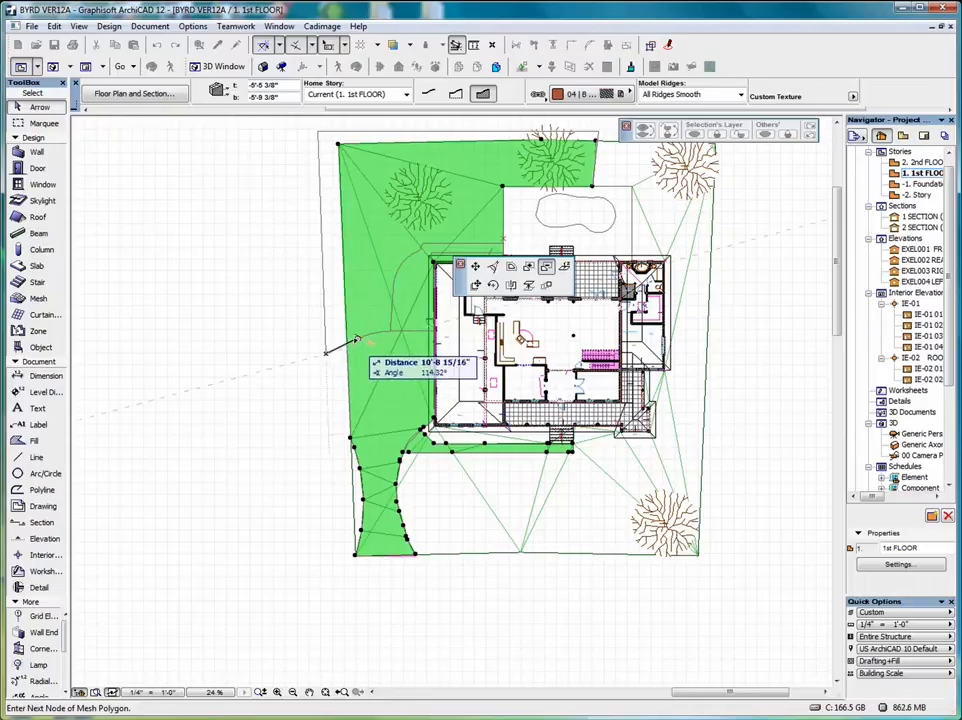
- Trace the outline along the driveway's curved rear edge and the walkway's outer edge to the pool area, and close it to subtract the rear-left yard
click(347, 343)
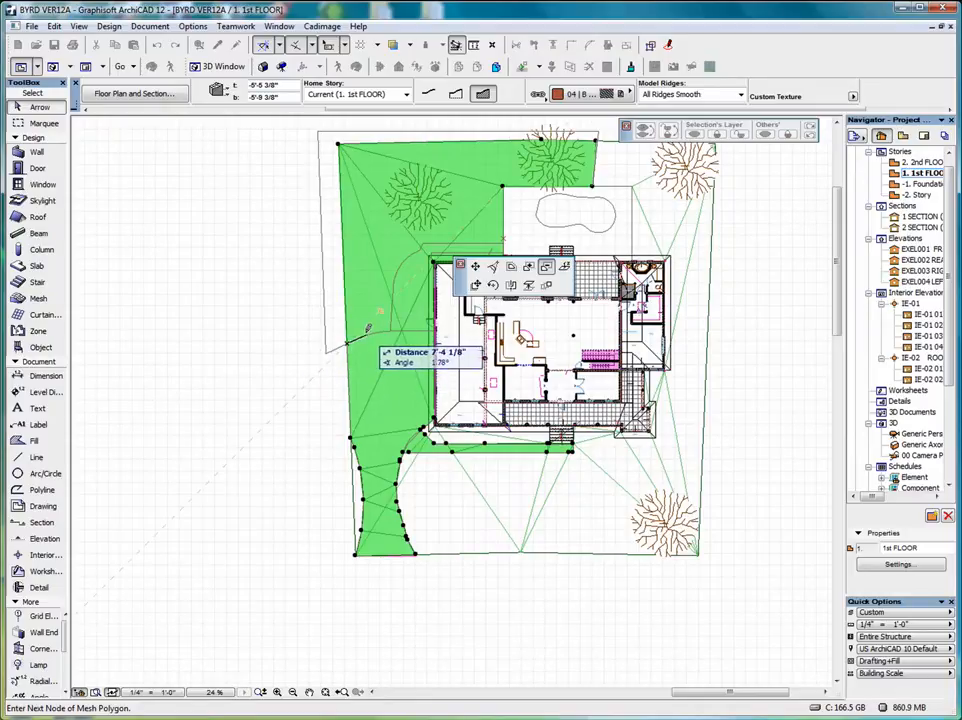
scroll(368, 328, up, 3)
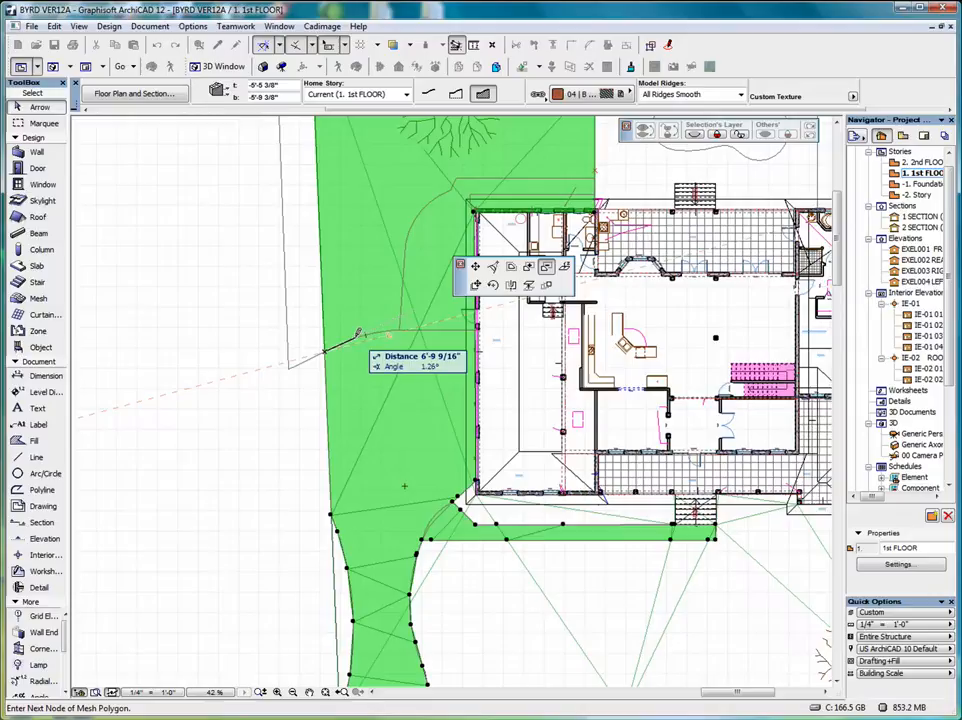
click(381, 331)
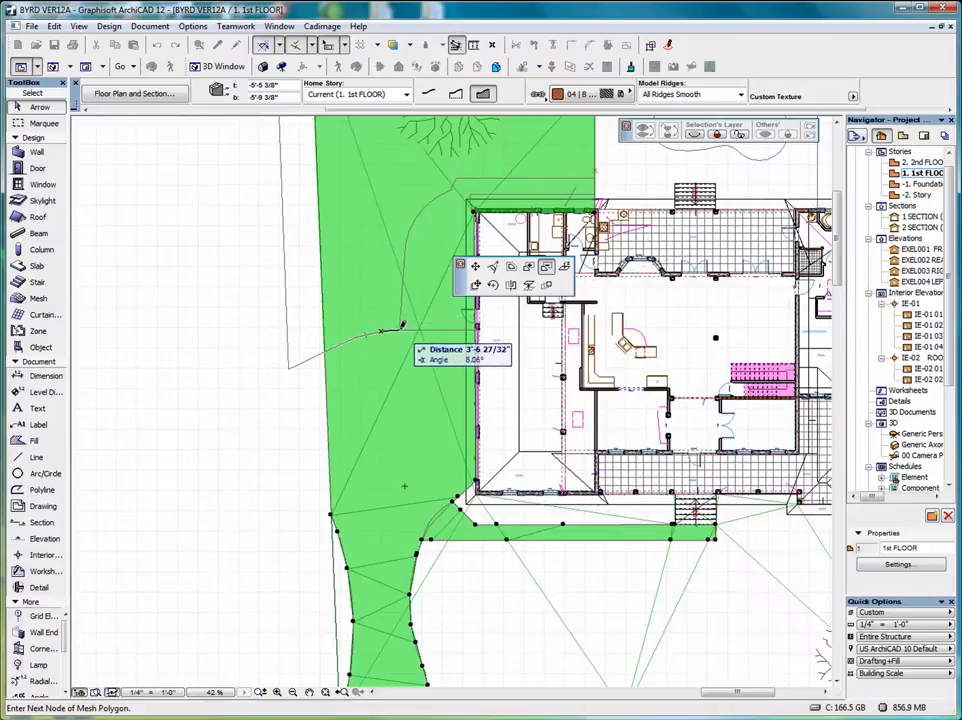
click(399, 329)
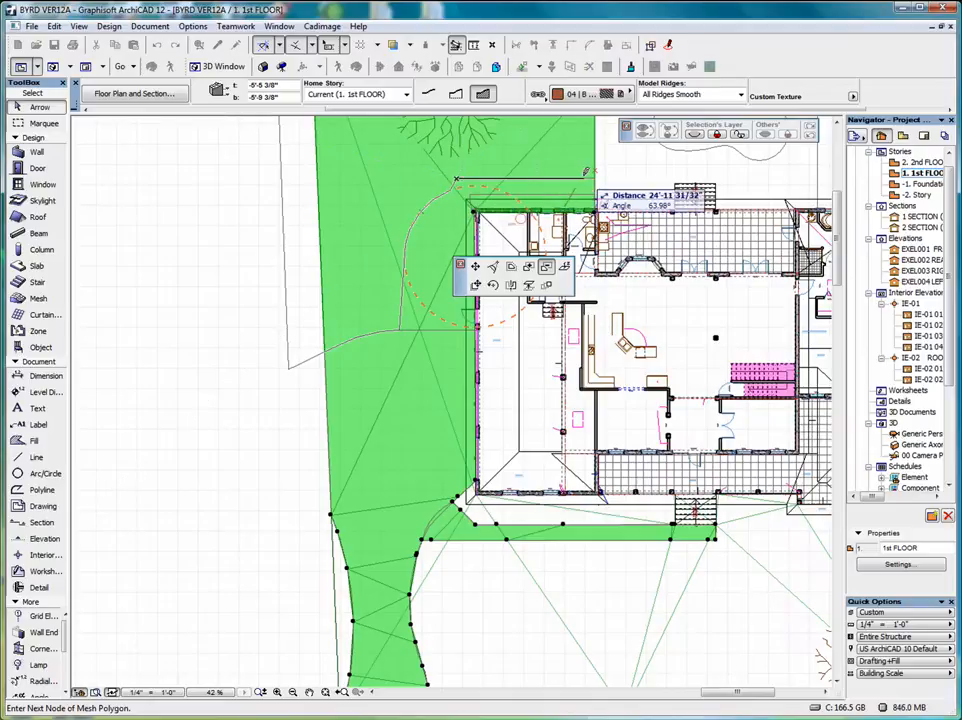
click(595, 177)
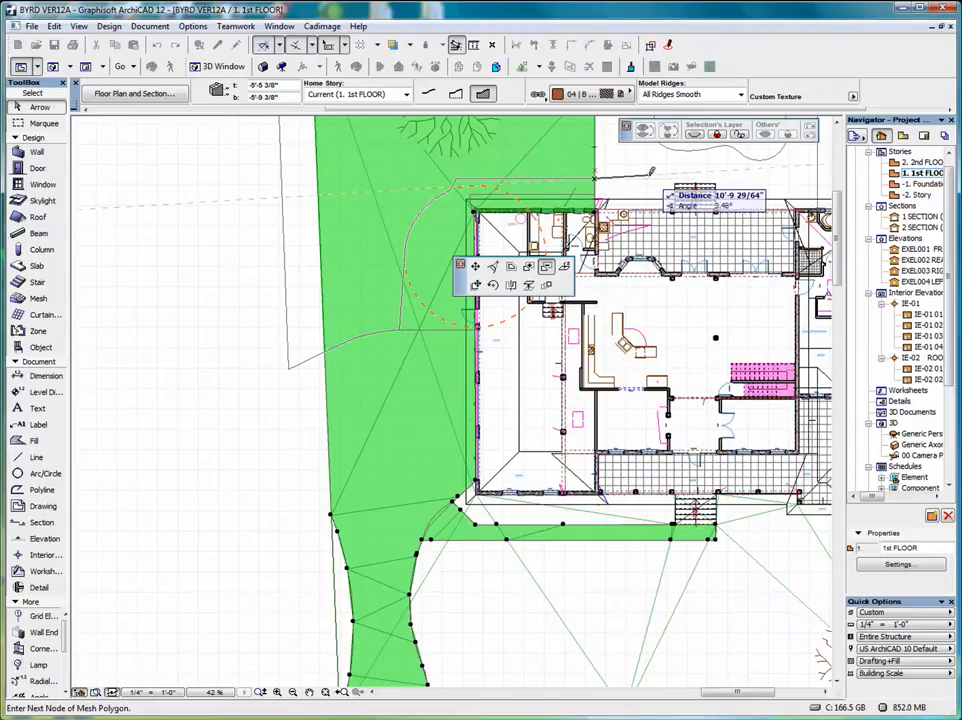
scroll(650, 177, left, 1)
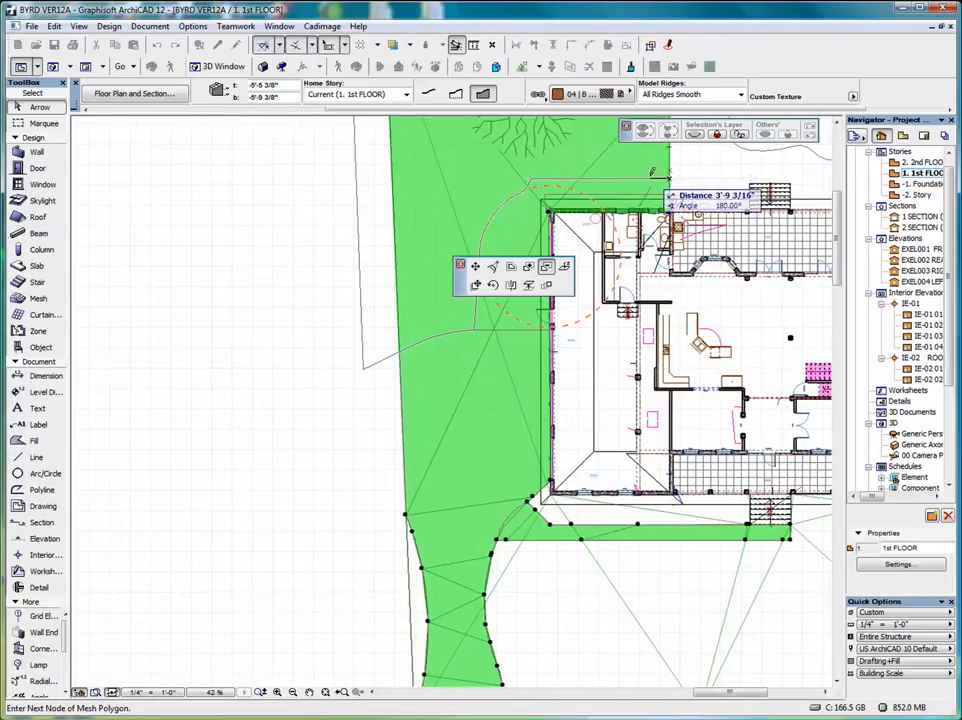
click(325, 693)
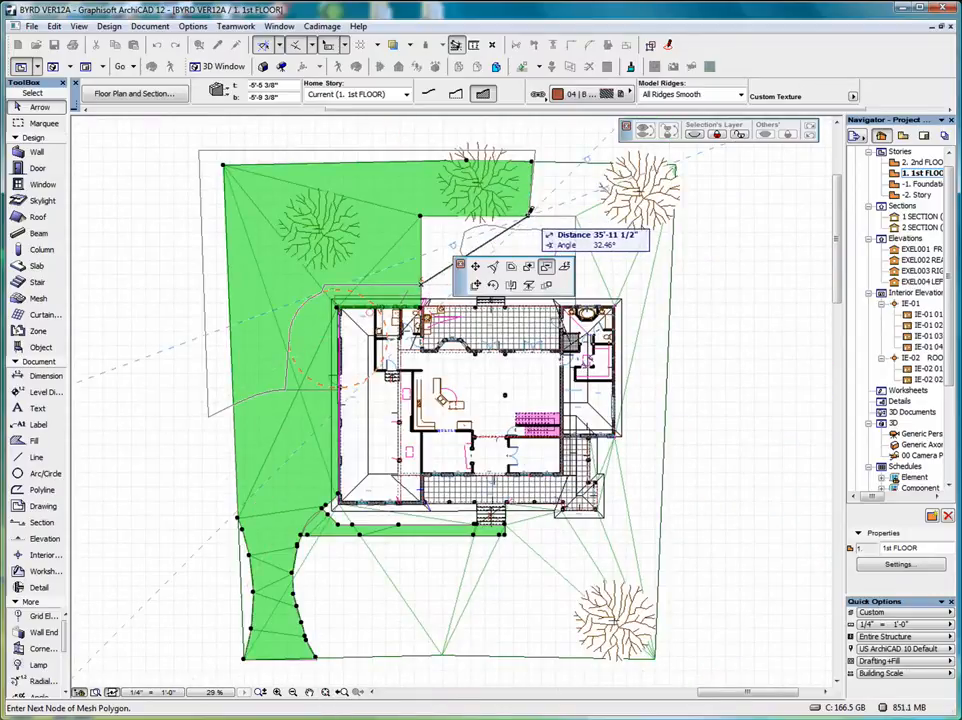
double_click(533, 212)
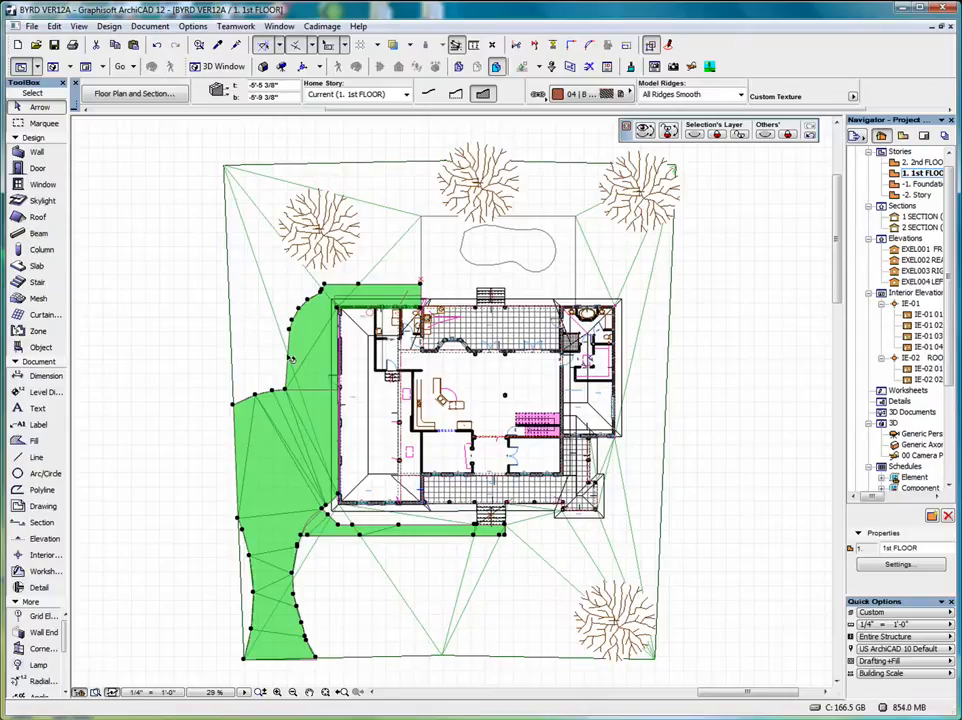
scroll(318, 461, up, 3)
click(441, 170)
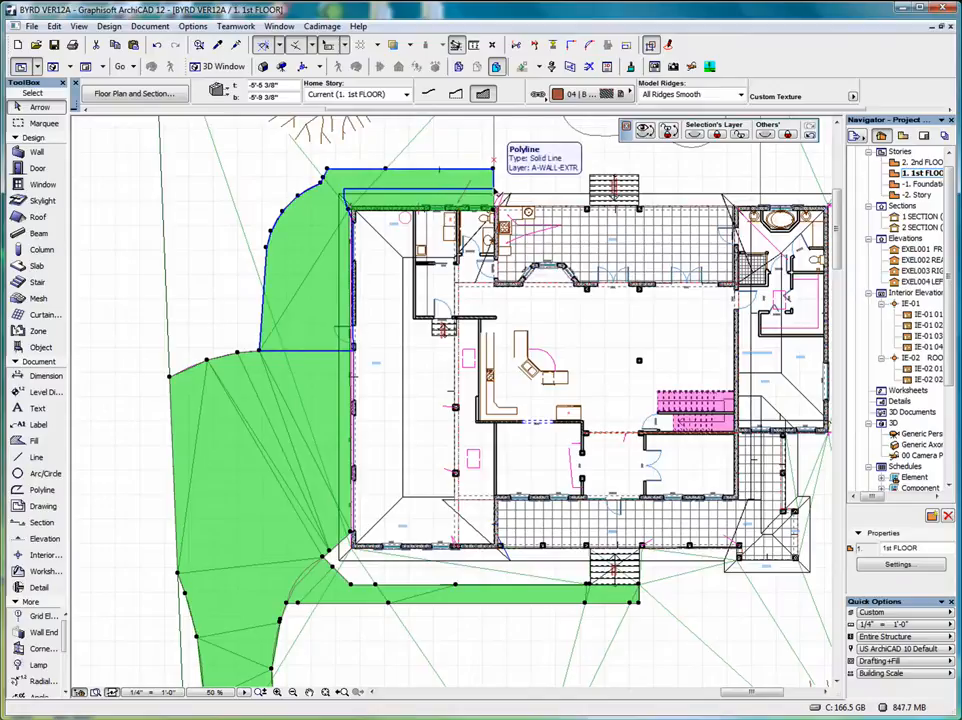
click(493, 162)
click(494, 189)
key(Escape)
click(484, 169)
key(Escape)
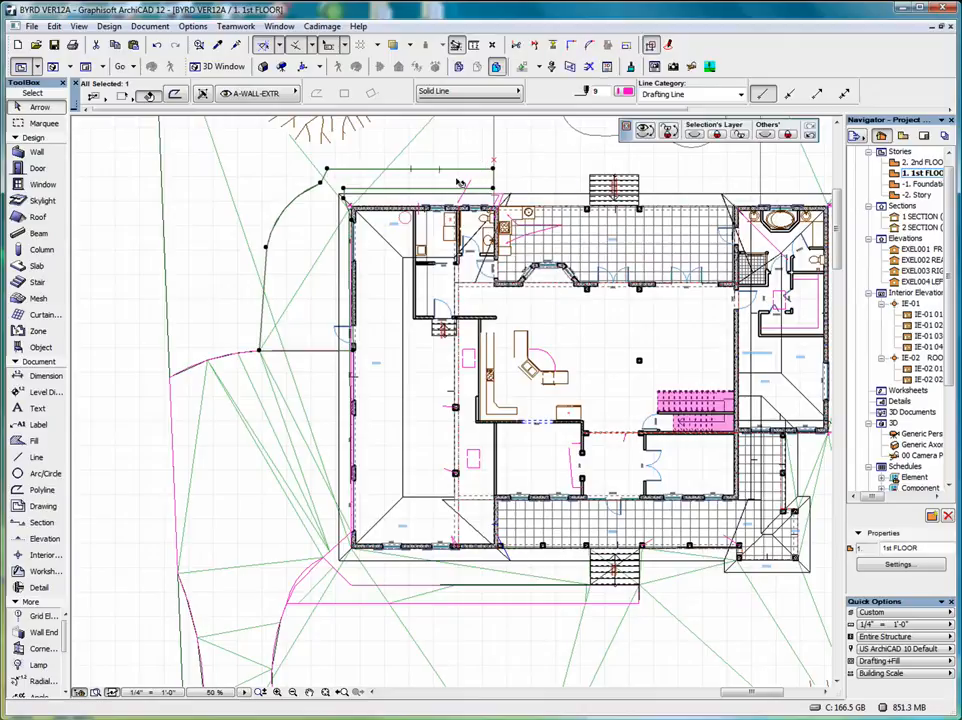
click(281, 212)
right_click(281, 213)
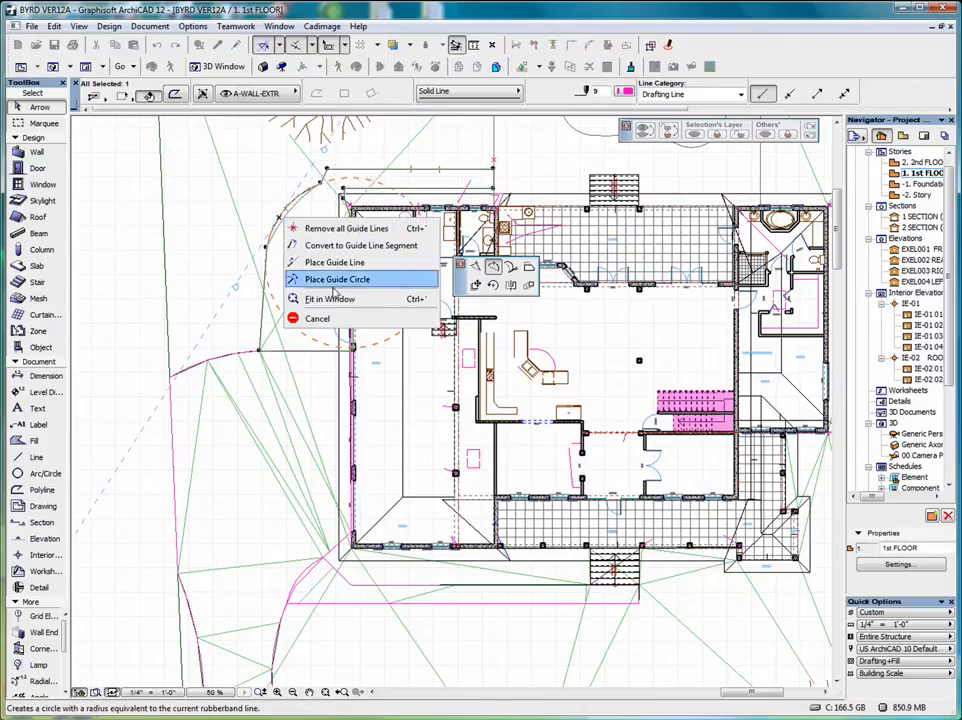
click(316, 318)
click(170, 283)
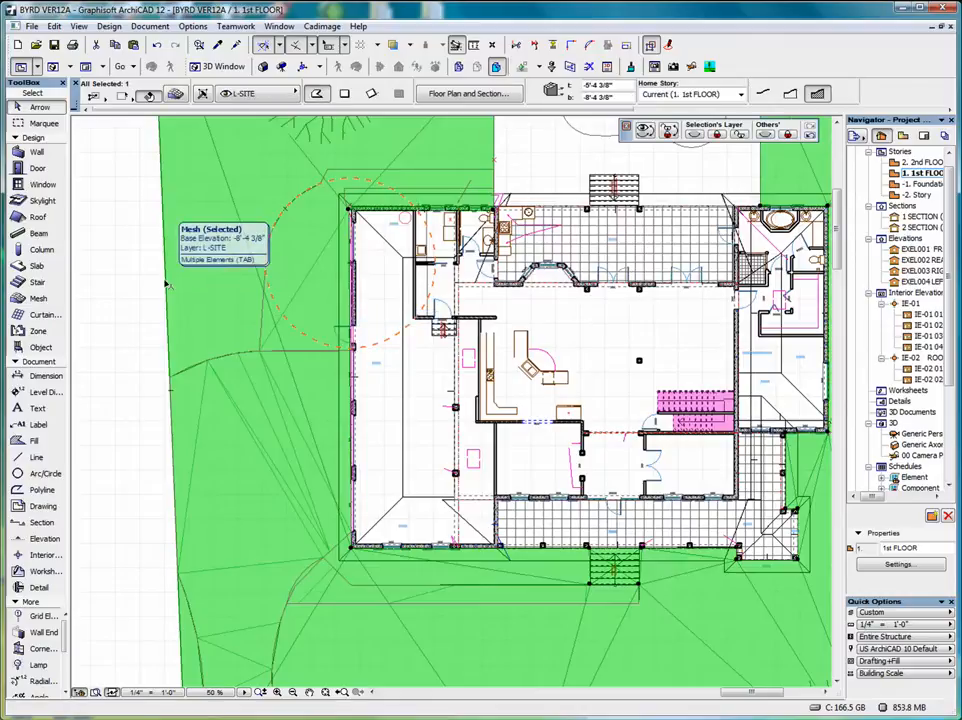
- Select the herringbone paving mesh at the walkway behind the house instead of the overlapping site mesh
scroll(176, 274, down, 2)
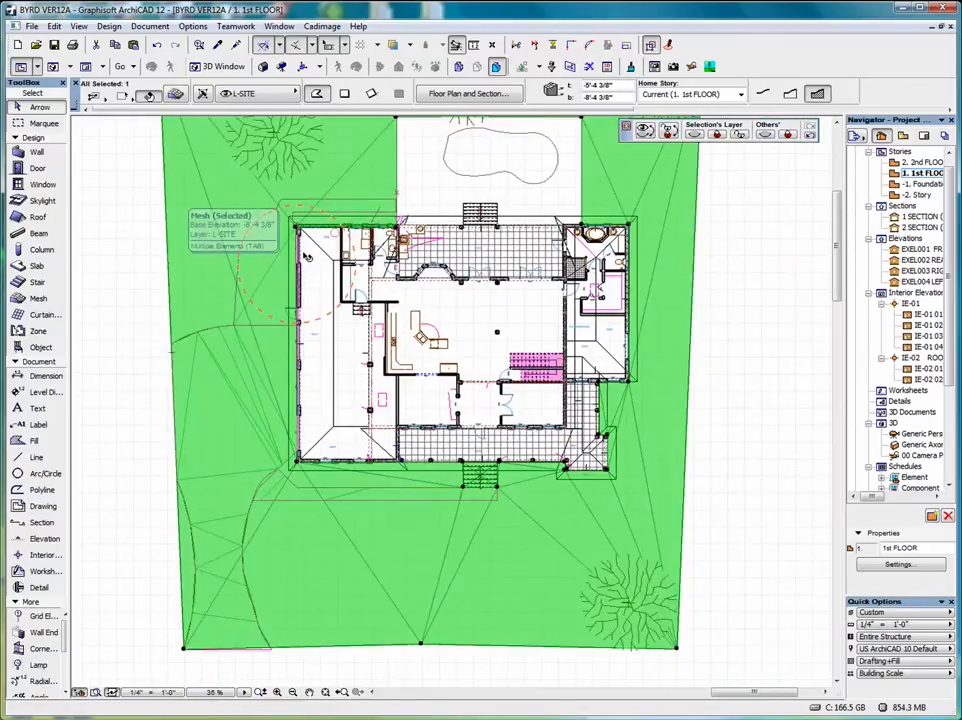
middle_drag(320, 243, 333, 339)
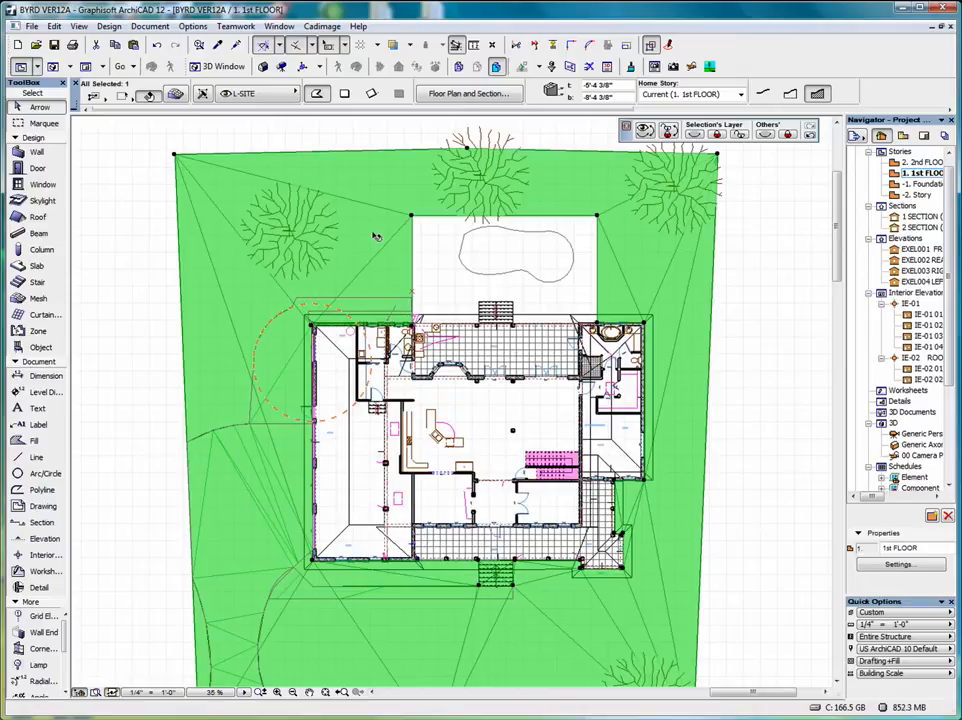
click(390, 306)
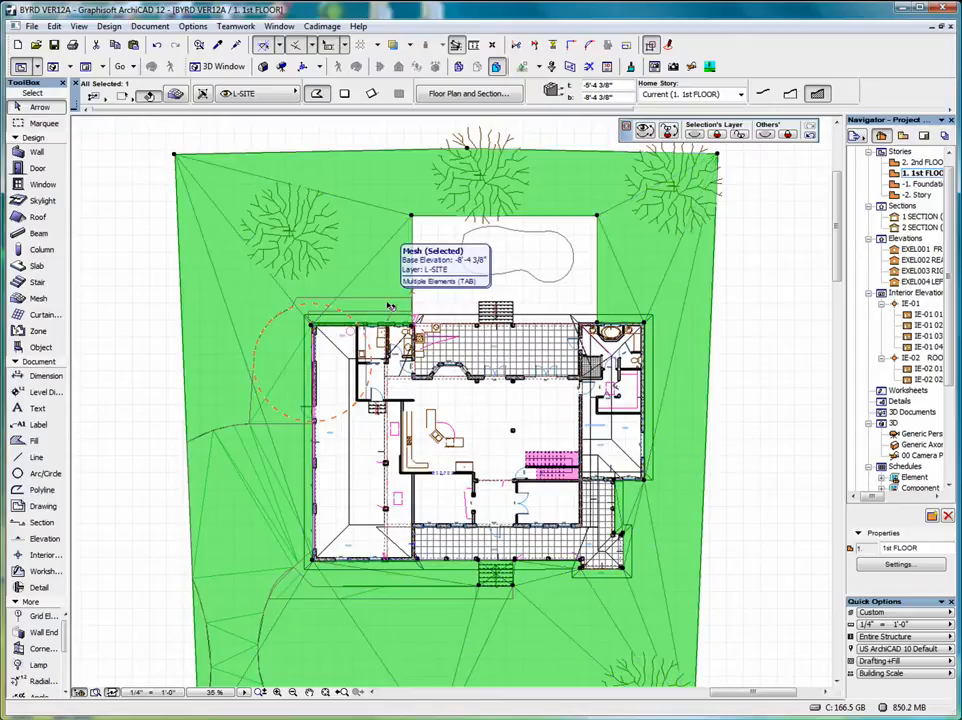
key(Tab)
click(390, 306)
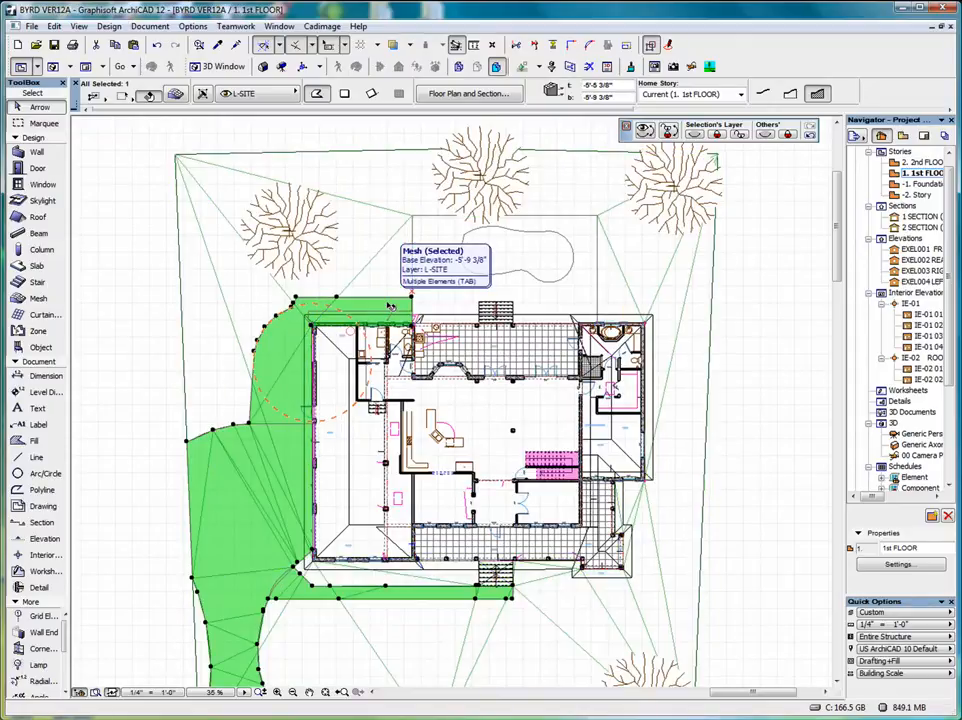
- Try to subtract the strip between the rear walkway's inner edge and the house, closing the outline at the walkway's outer corner and regularizing it
scroll(392, 306, up, 3)
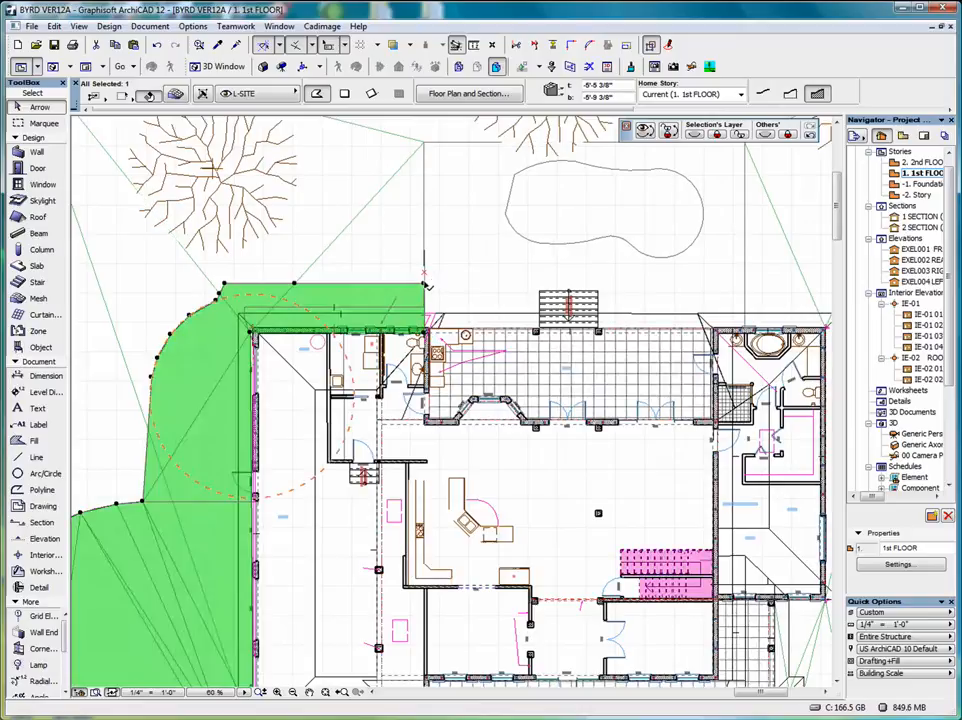
click(427, 287)
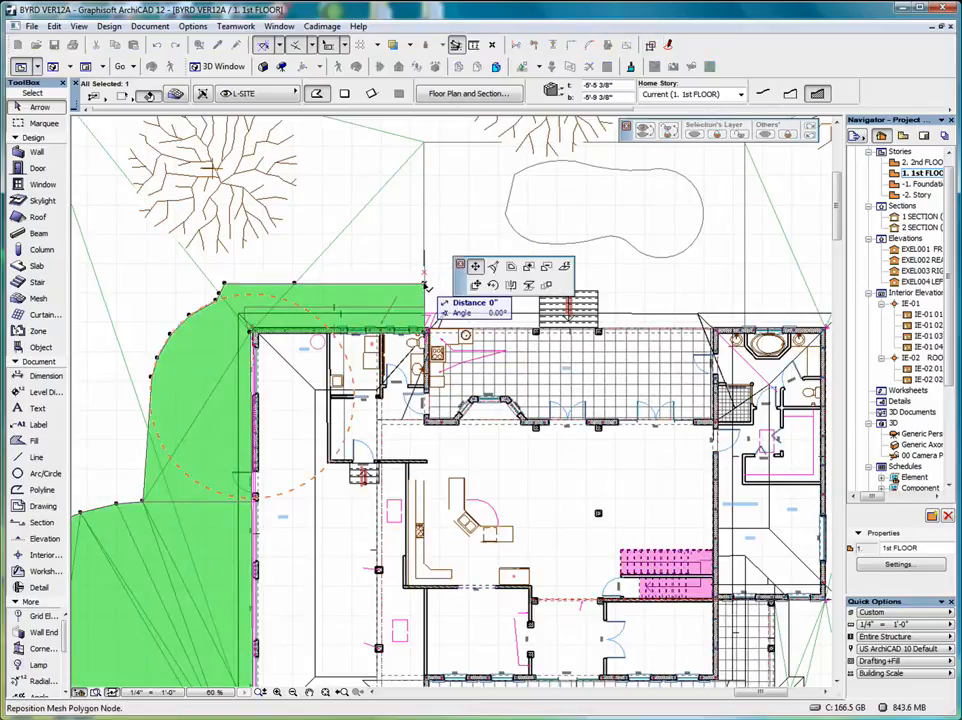
click(546, 267)
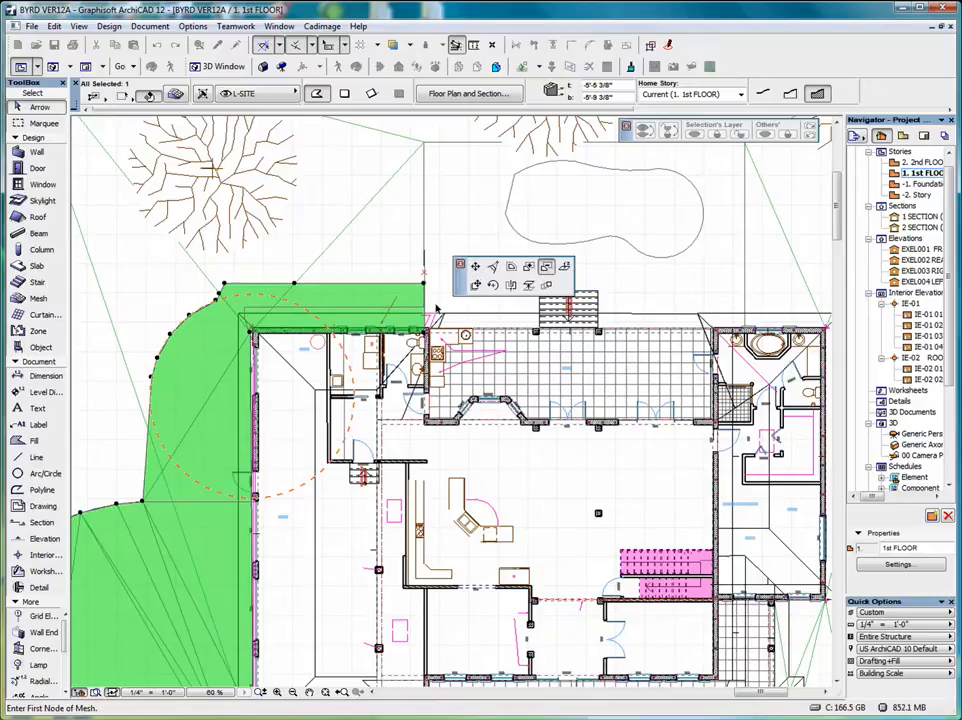
click(428, 311)
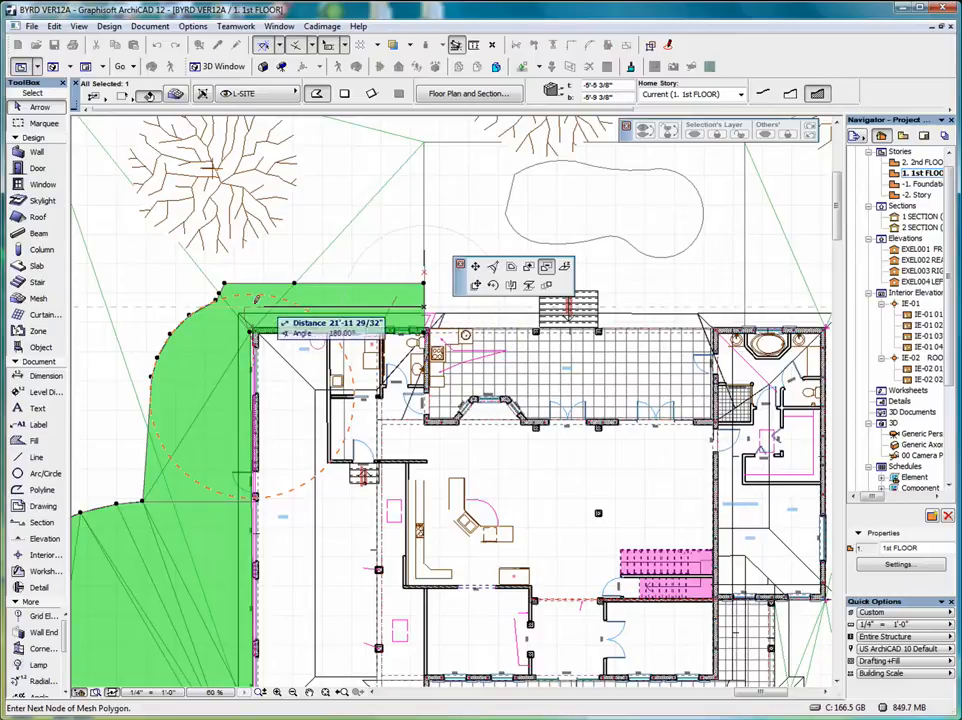
click(238, 303)
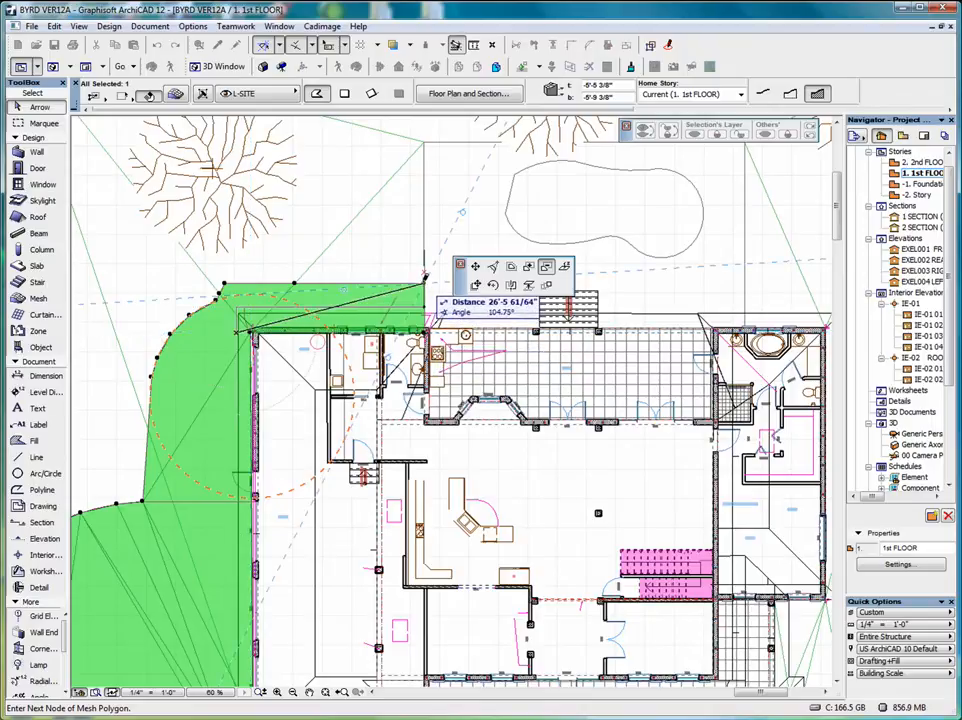
click(425, 284)
click(425, 284)
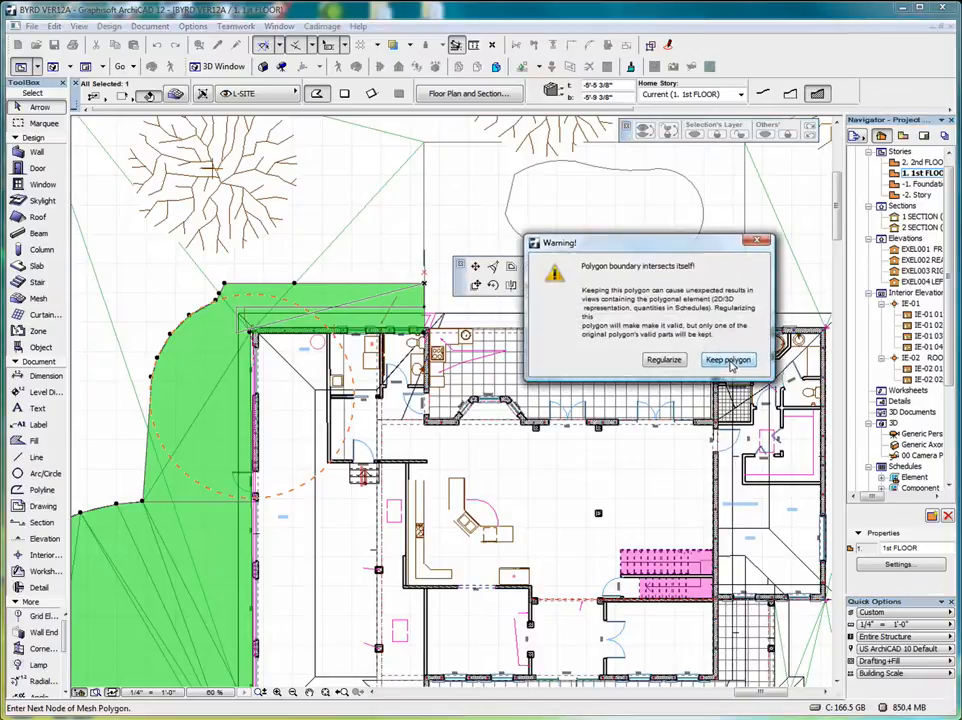
click(672, 361)
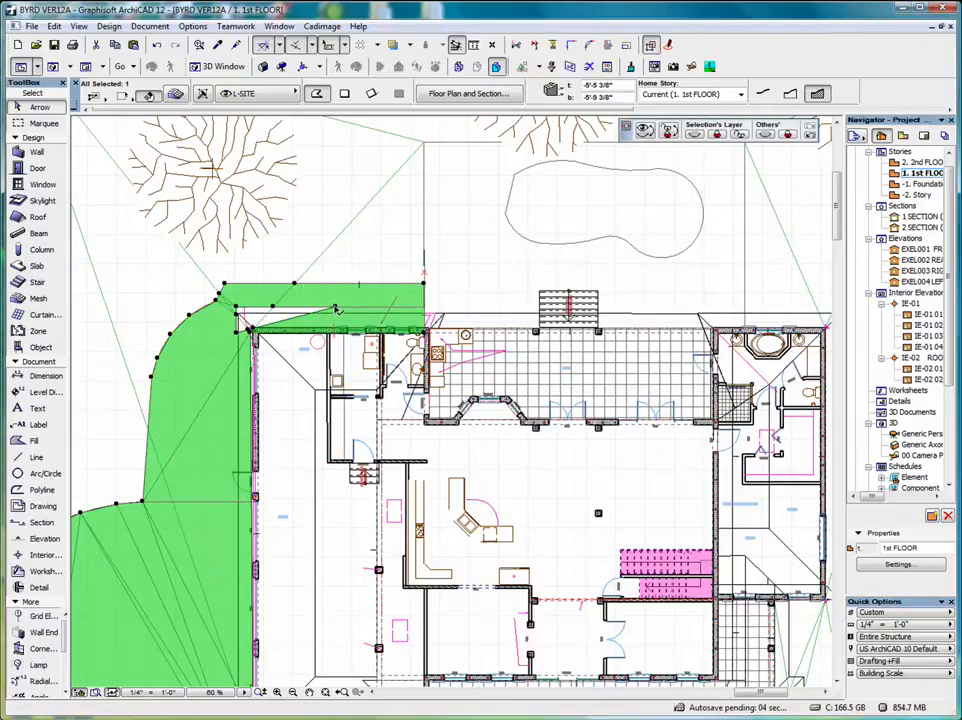
click(157, 46)
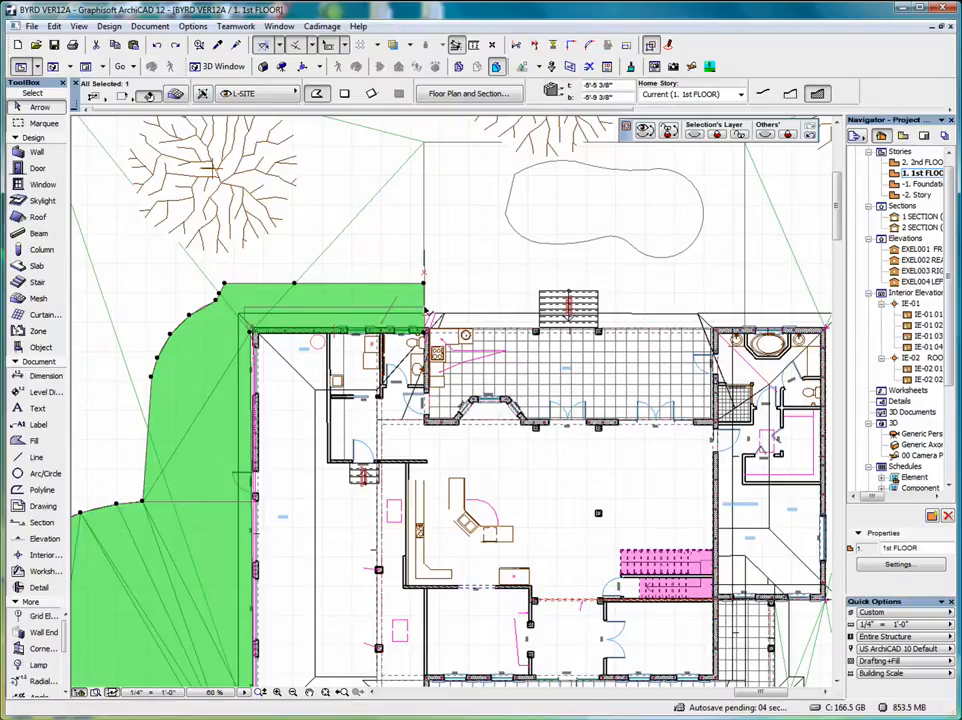
- Subtract the strip between the rear walkway's inner edge and the house from the herringbone mesh, outlining it from the pool-side end to the house's rear-left corner
click(428, 317)
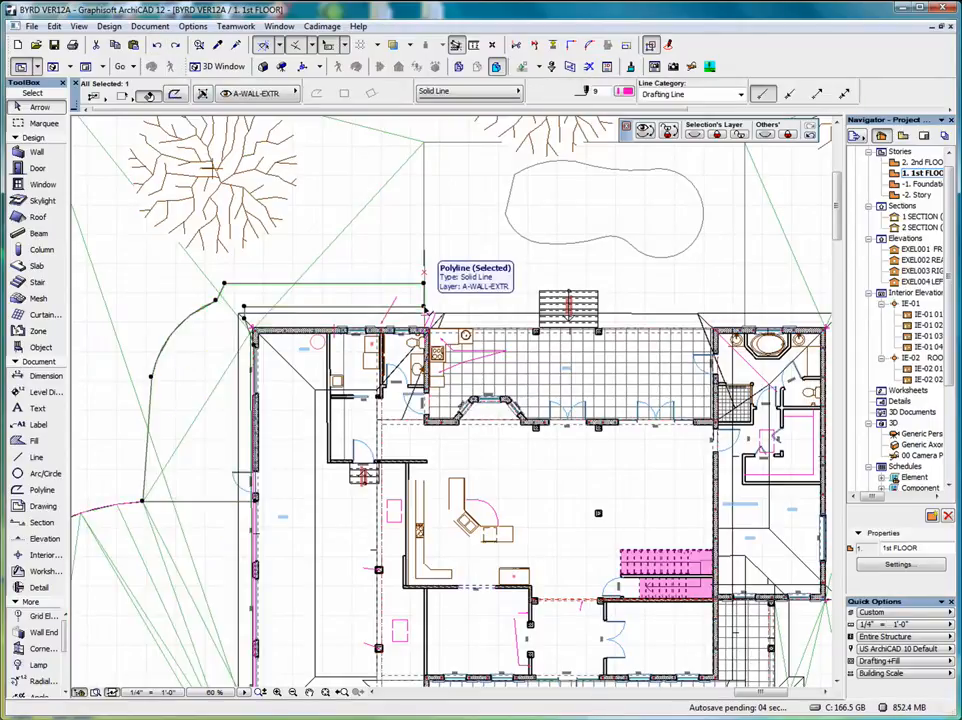
click(429, 315)
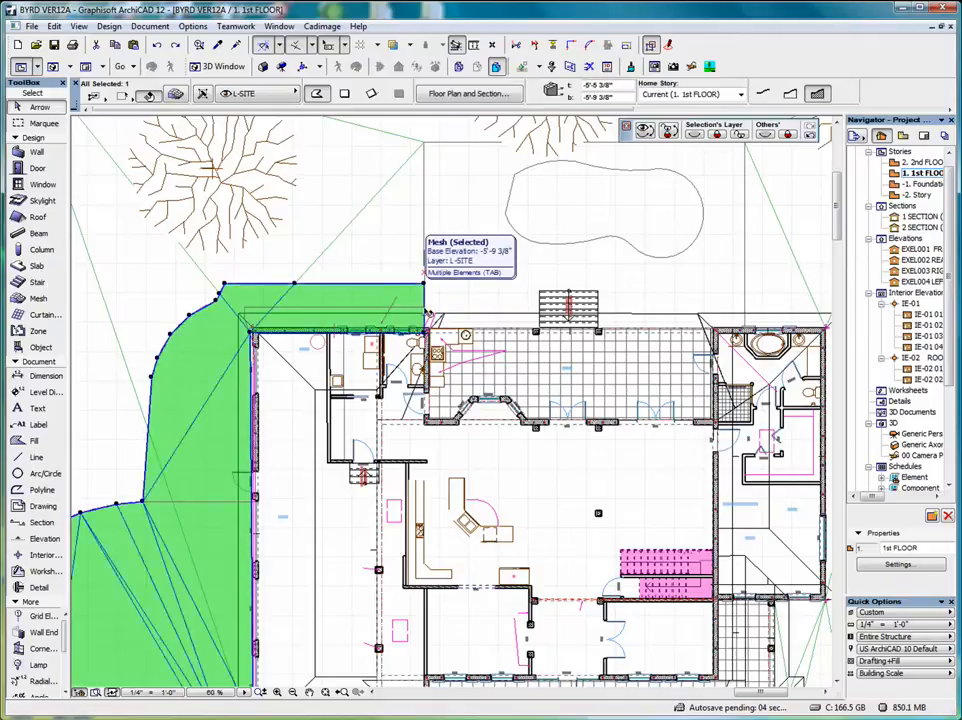
click(426, 287)
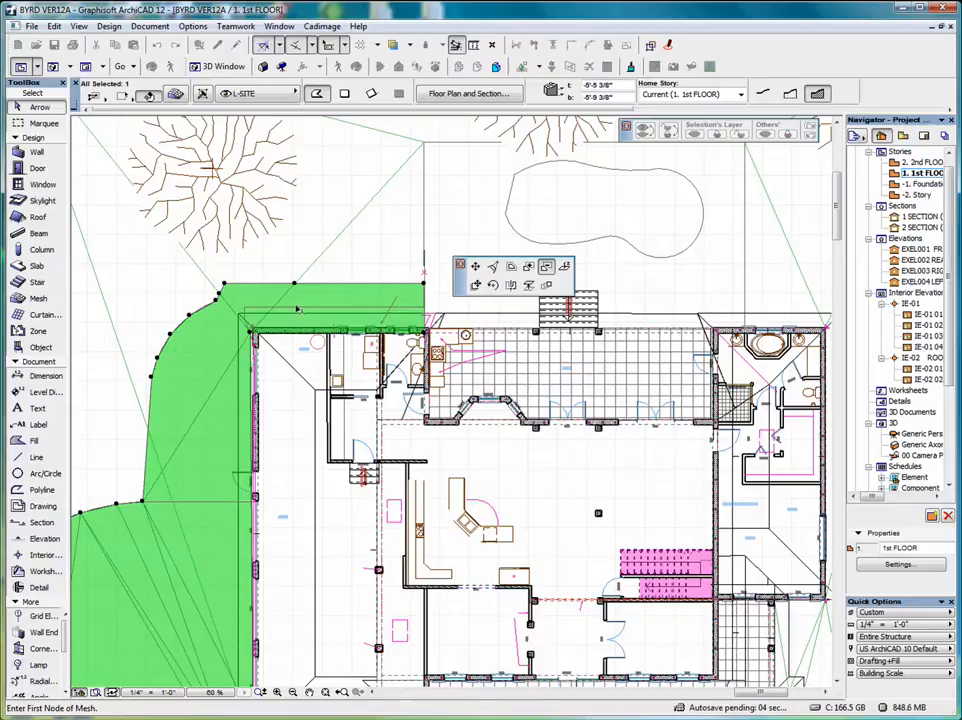
click(429, 310)
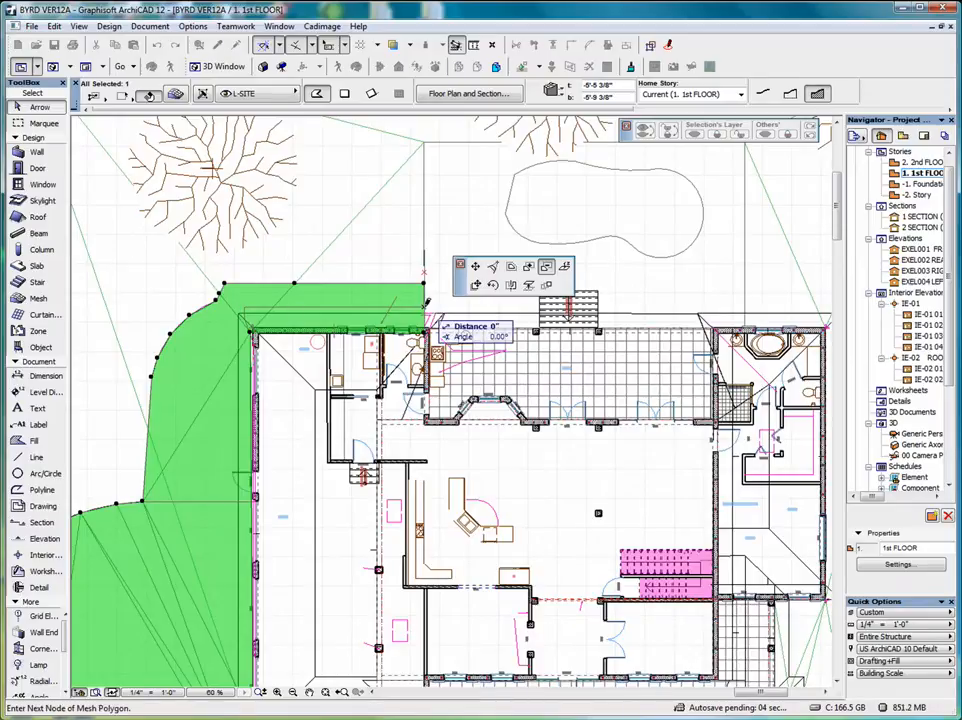
click(238, 308)
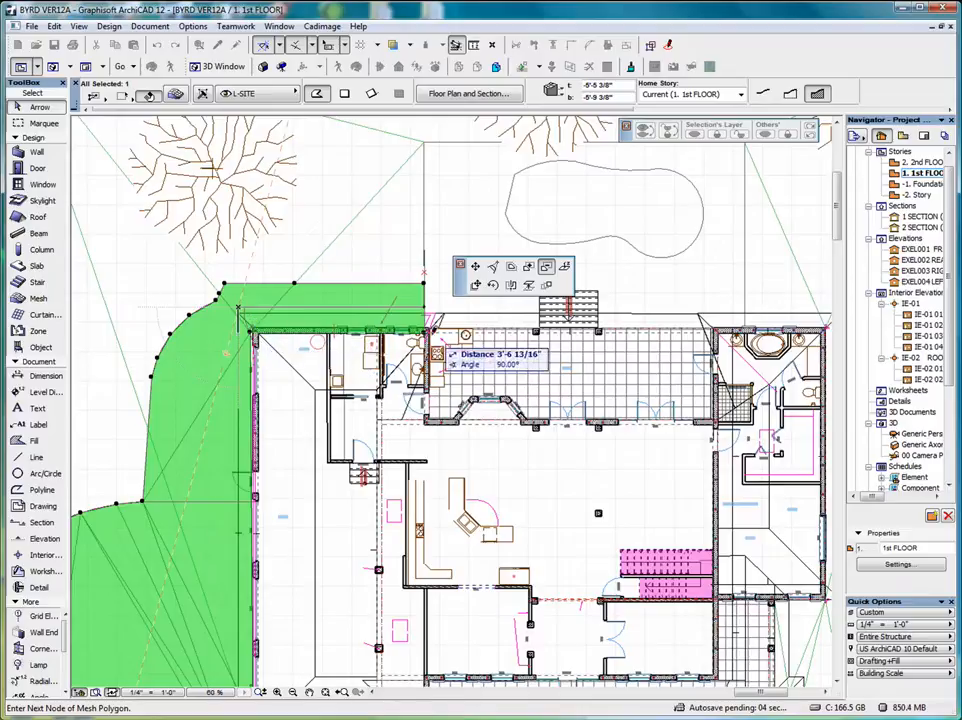
click(433, 330)
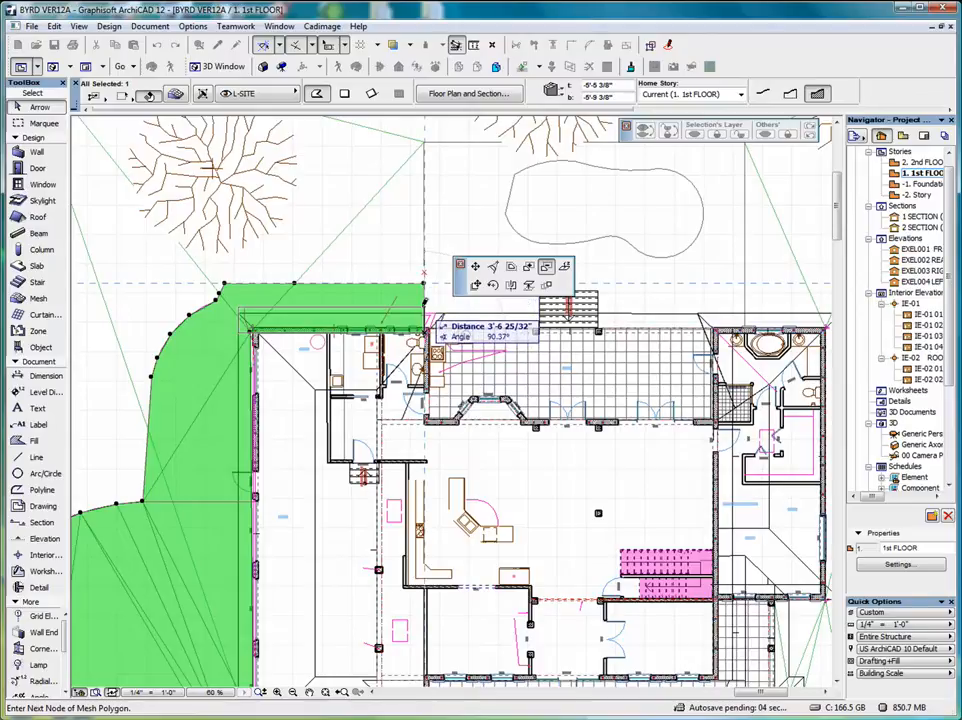
click(427, 304)
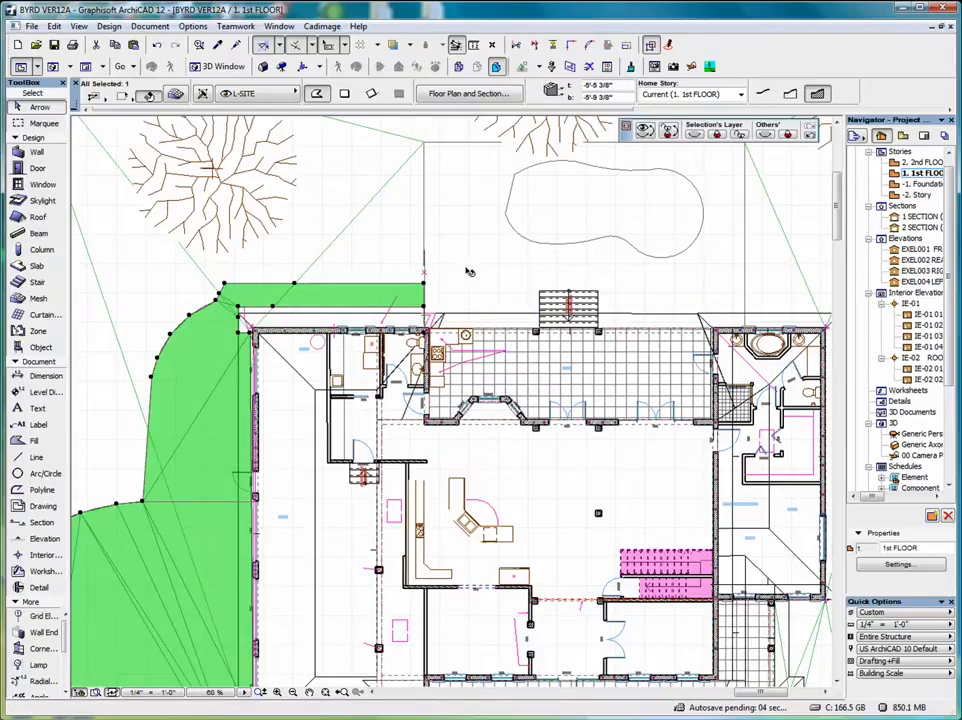
scroll(471, 260, down, 2)
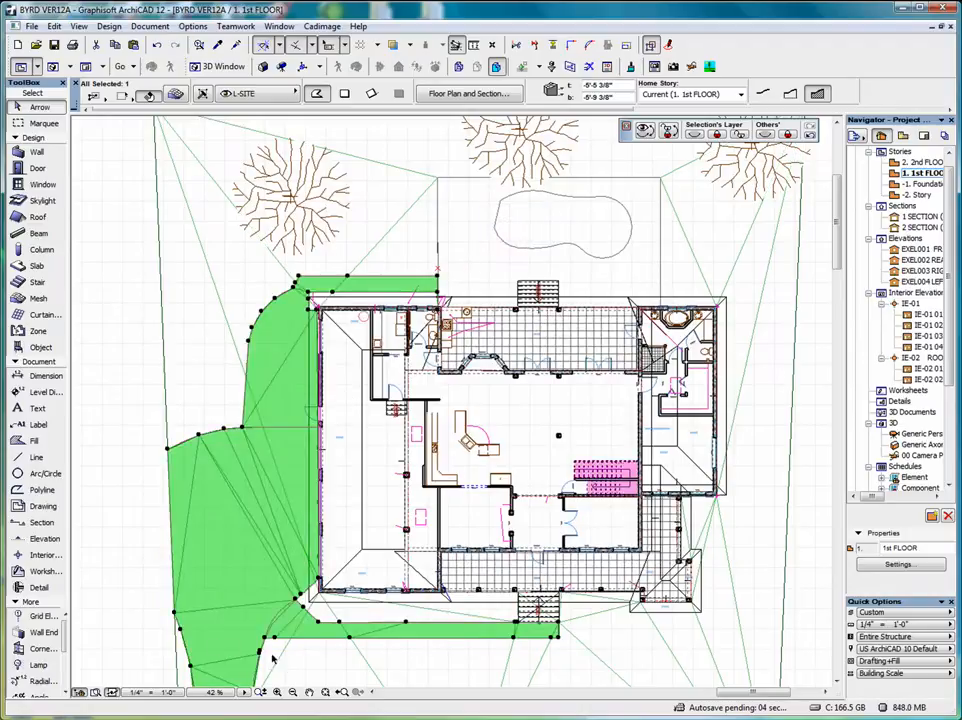
click(325, 692)
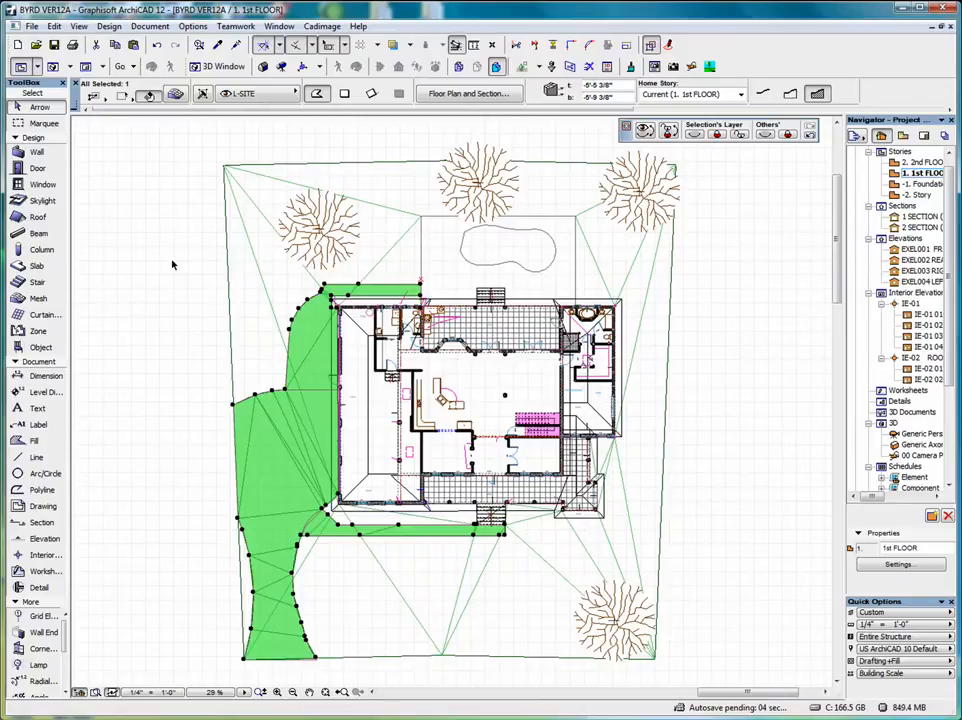
- Start a solid element operation and store the herringbone paving mesh as the operator element
click(110, 27)
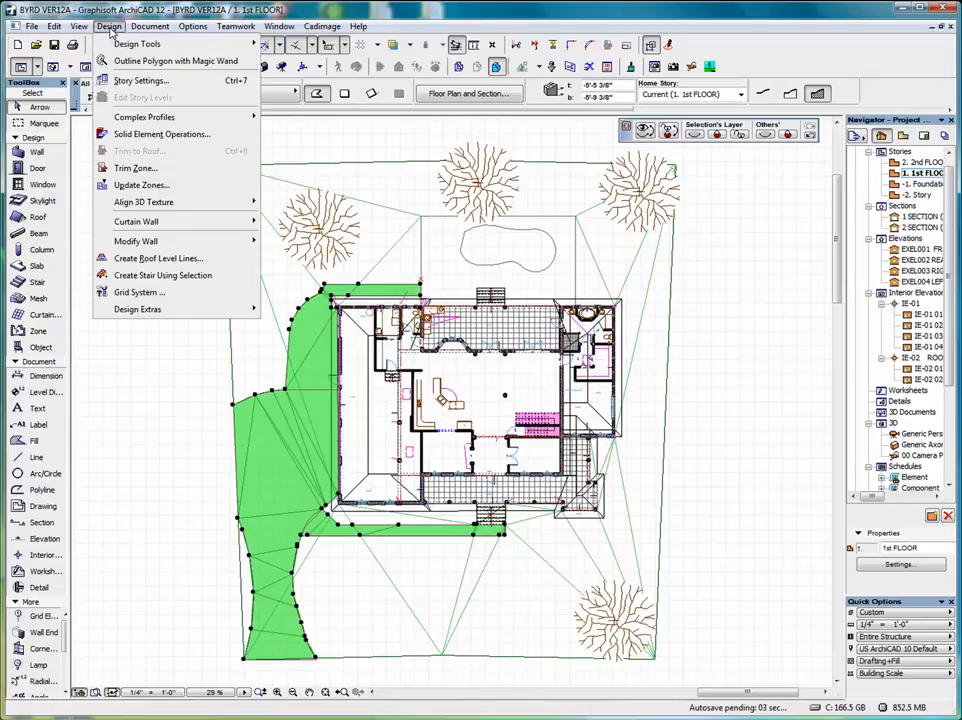
click(189, 133)
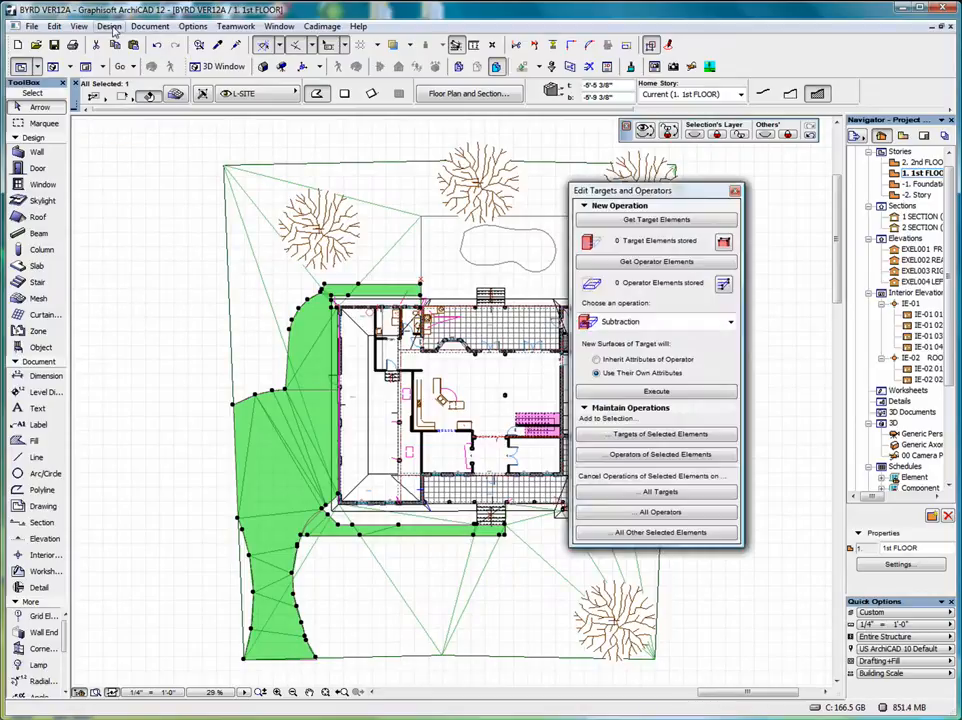
click(310, 457)
click(655, 263)
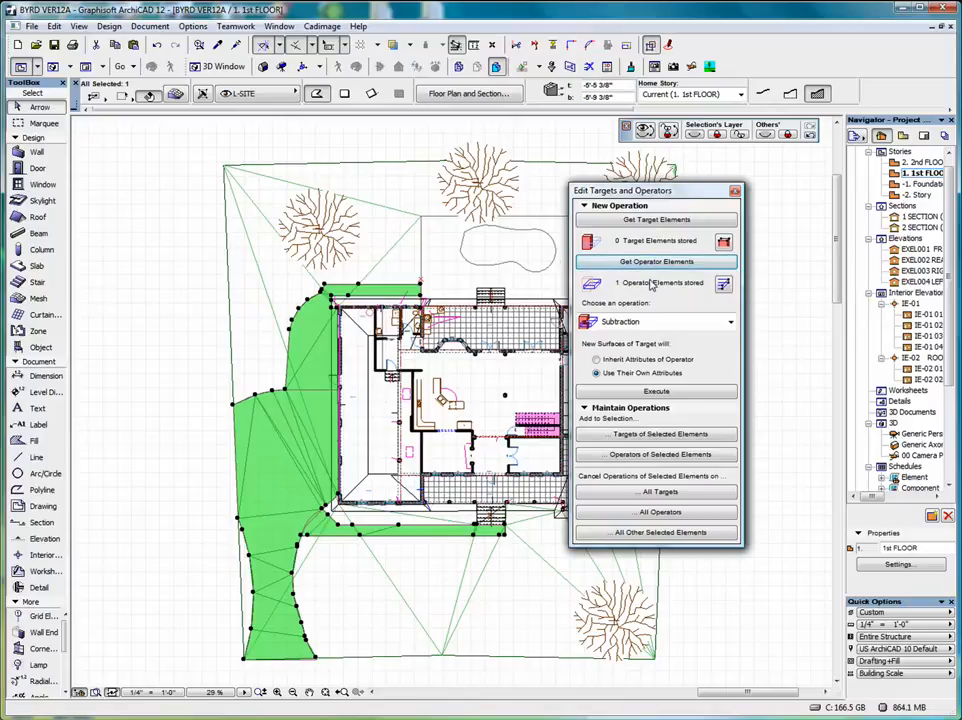
- Try to cut the paving out of the site mesh as the target, using Subtraction with upwards extrusion
click(288, 170)
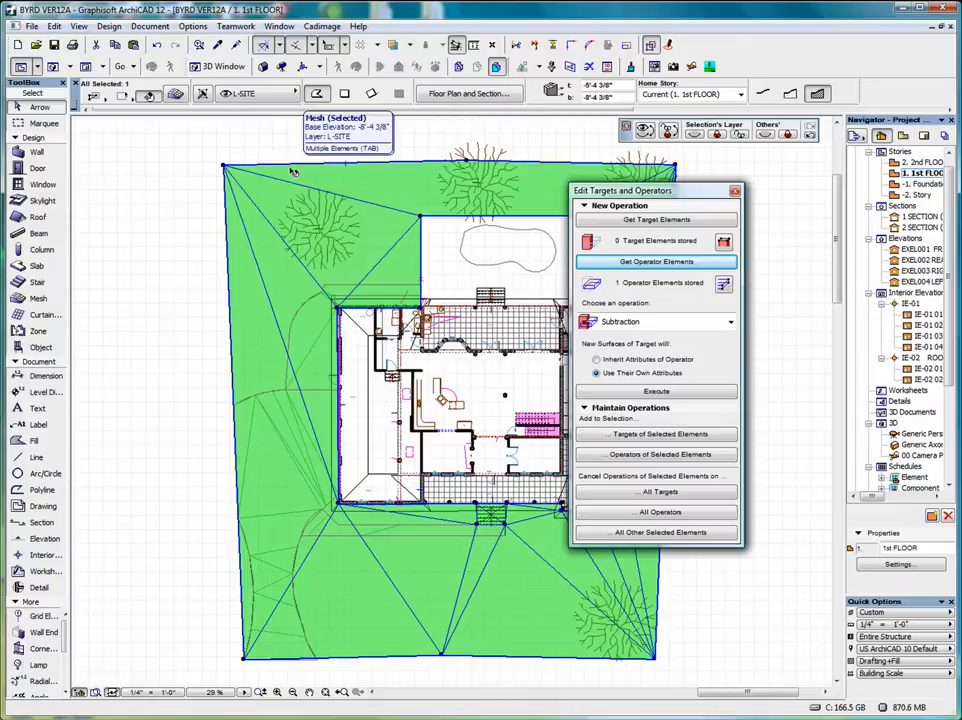
click(655, 220)
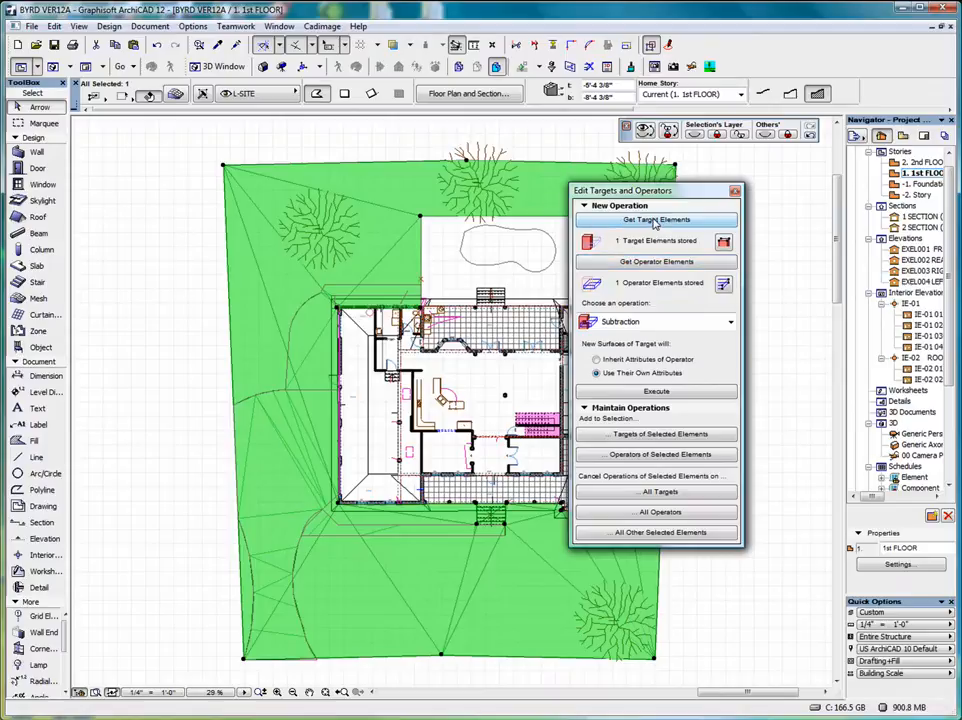
click(697, 323)
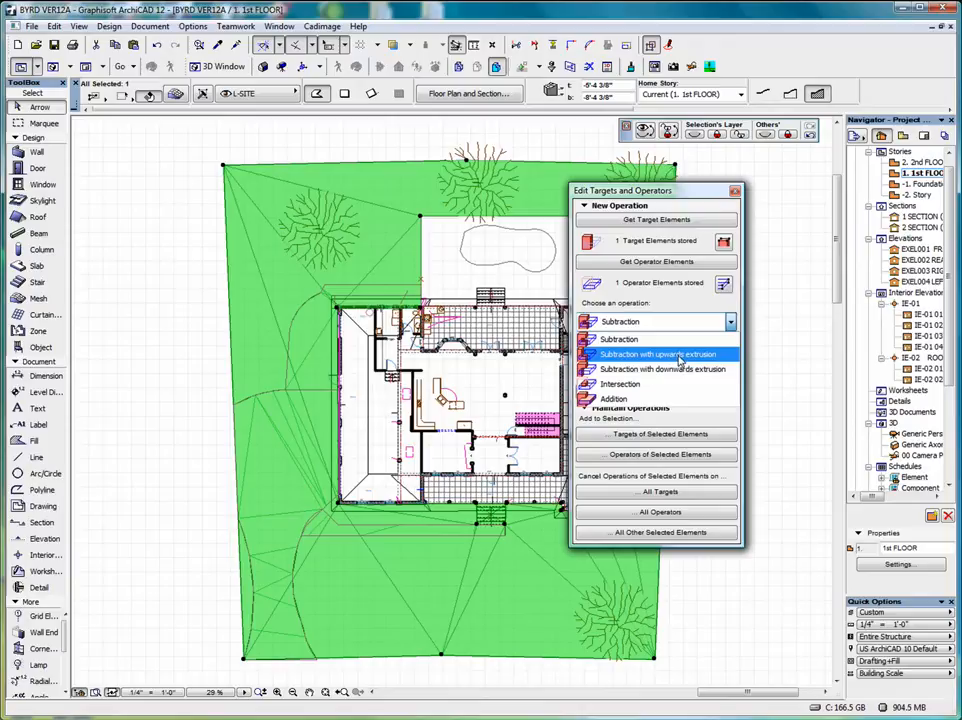
click(680, 356)
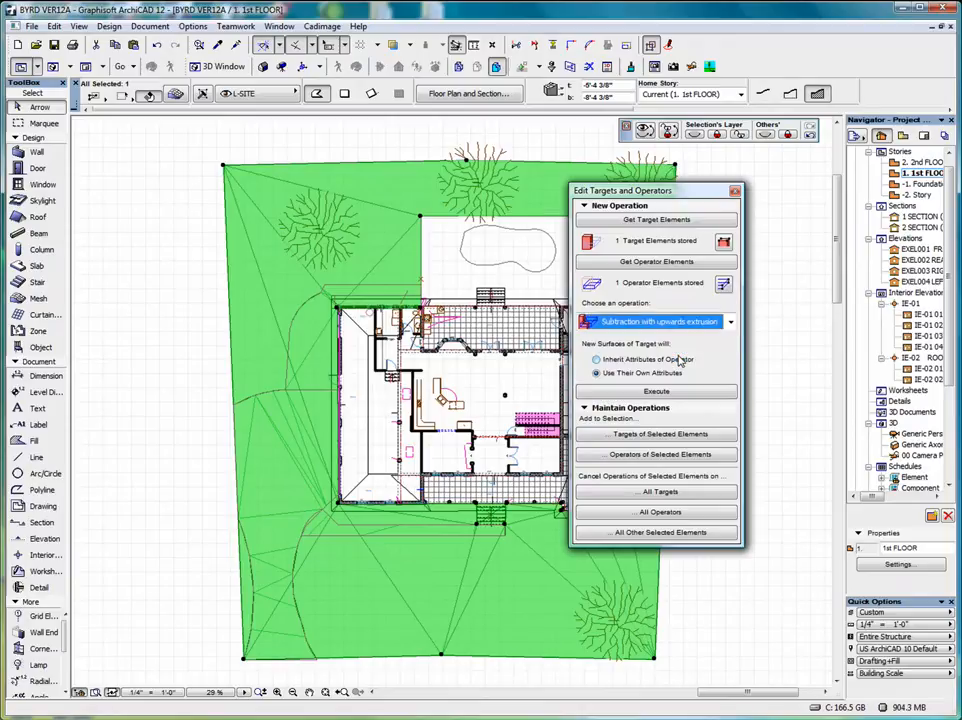
click(660, 392)
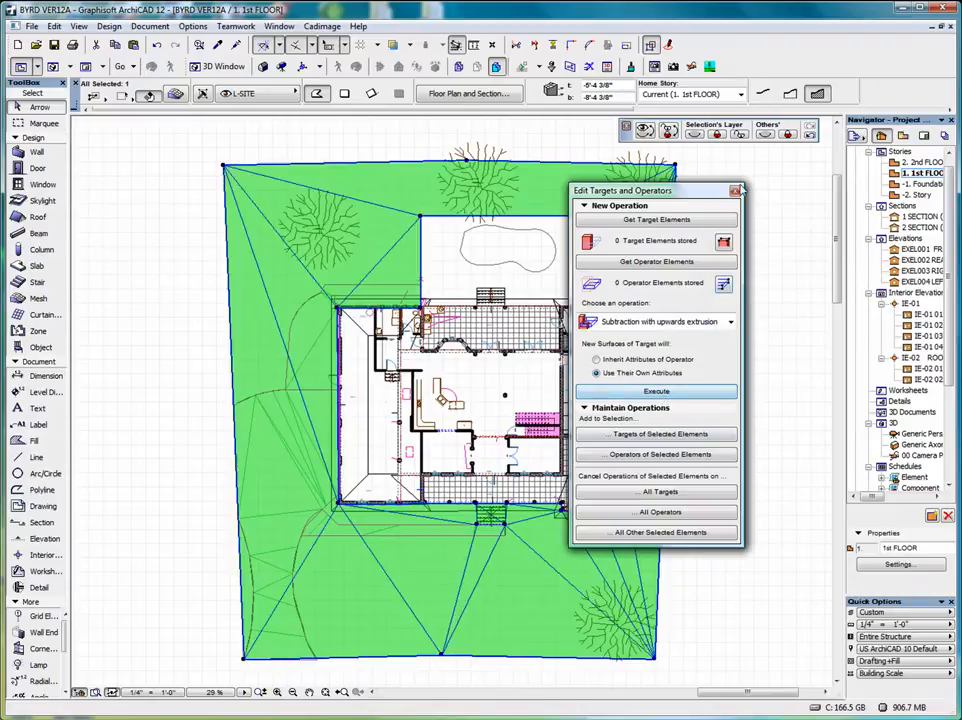
click(735, 192)
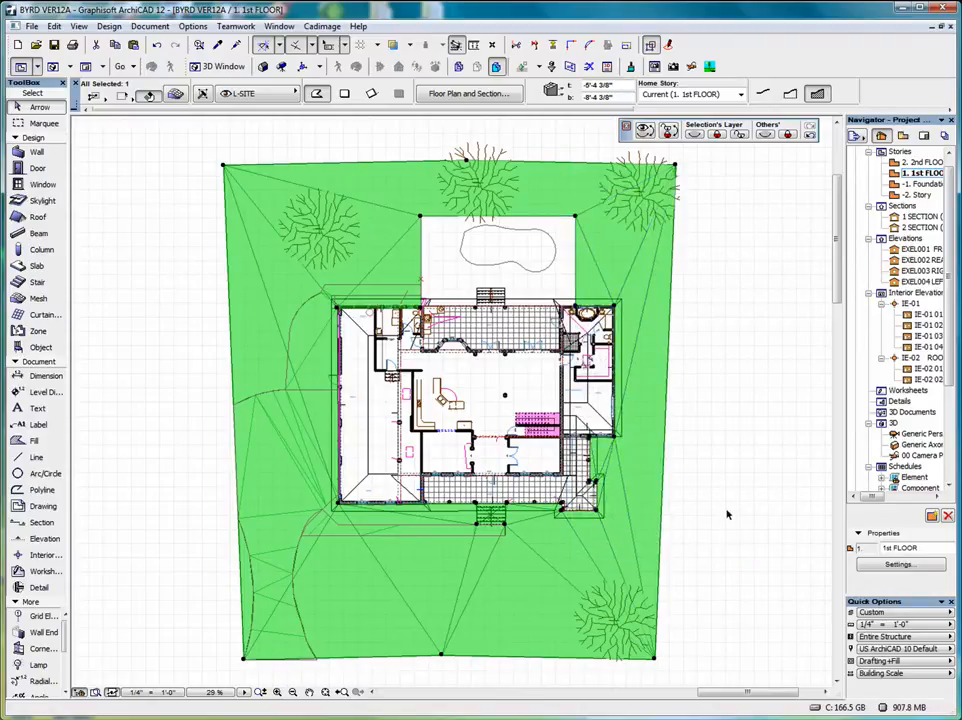
- Show the whole model in 3D and examine the lawn and driveway surface at the site's front corner
click(190, 361)
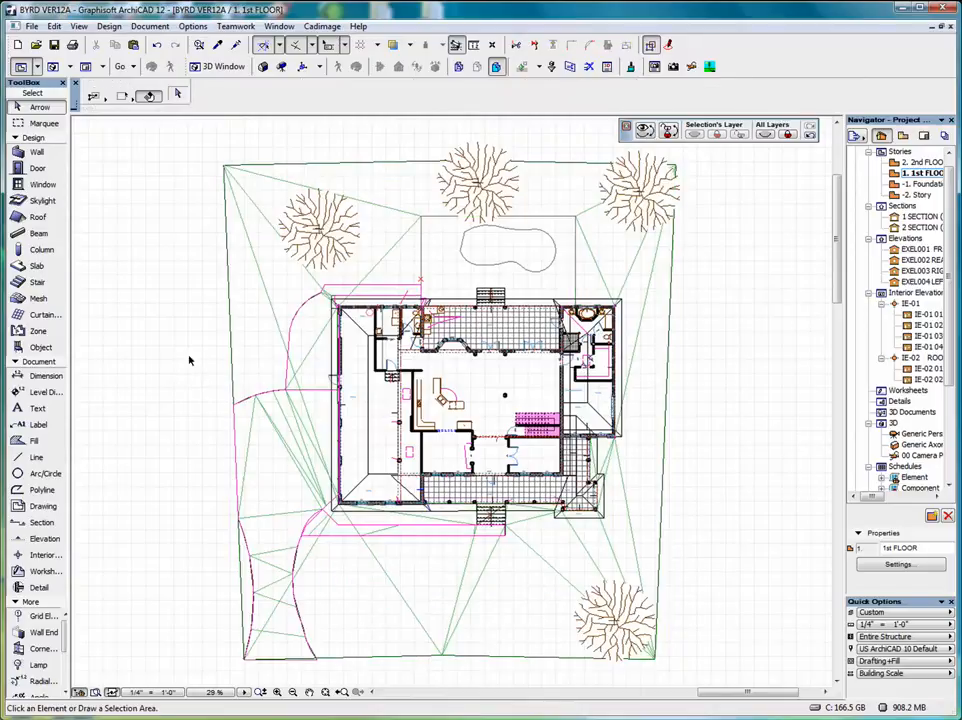
right_click(718, 359)
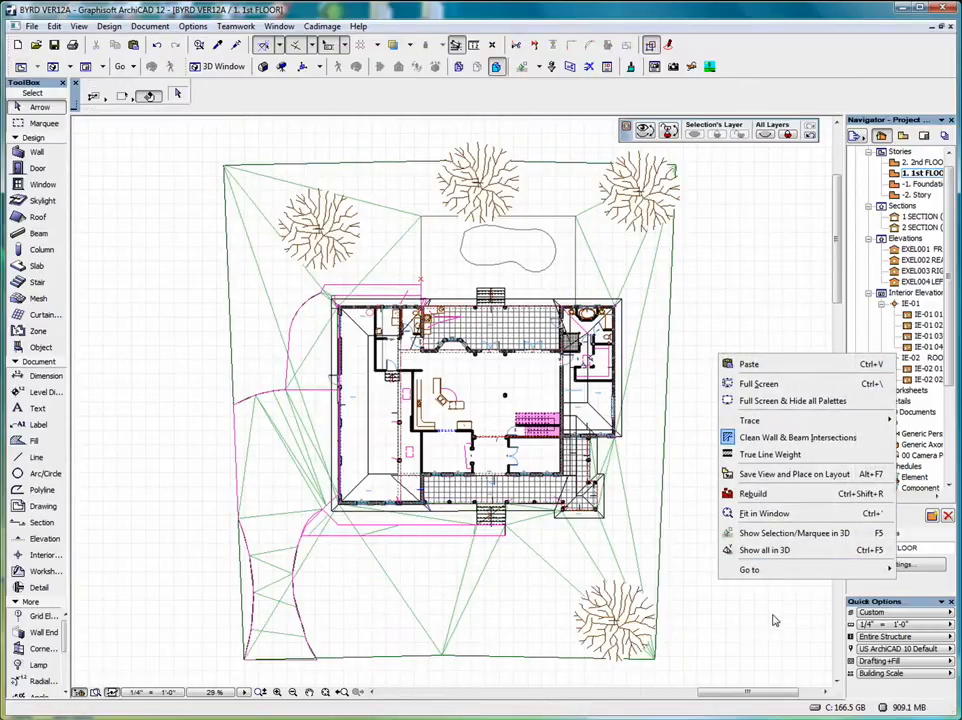
click(766, 554)
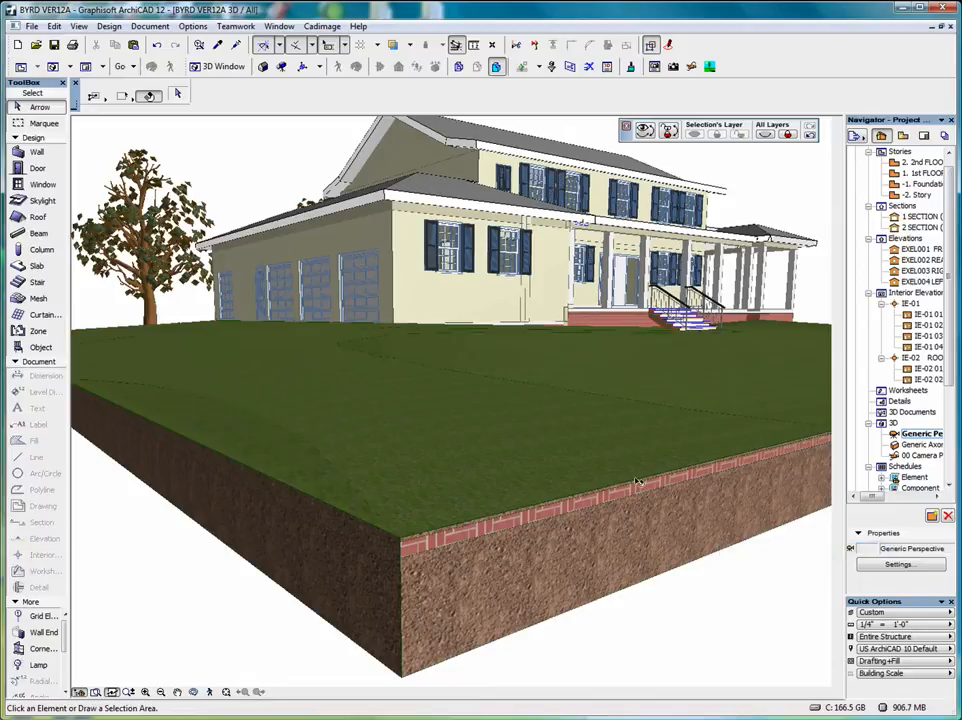
click(447, 530)
click(400, 437)
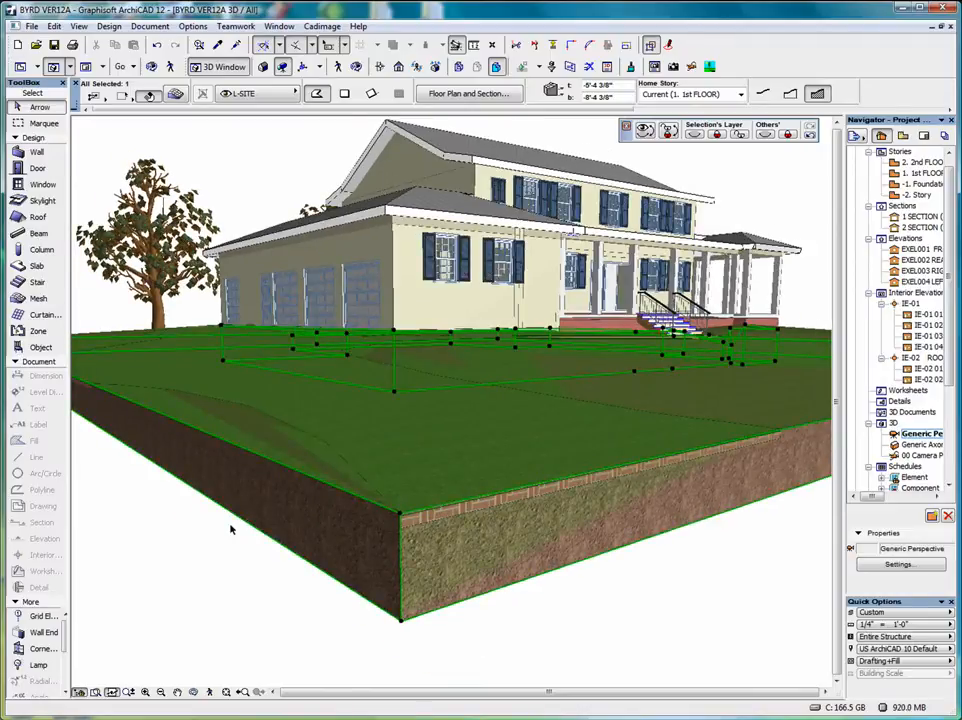
key(Escape)
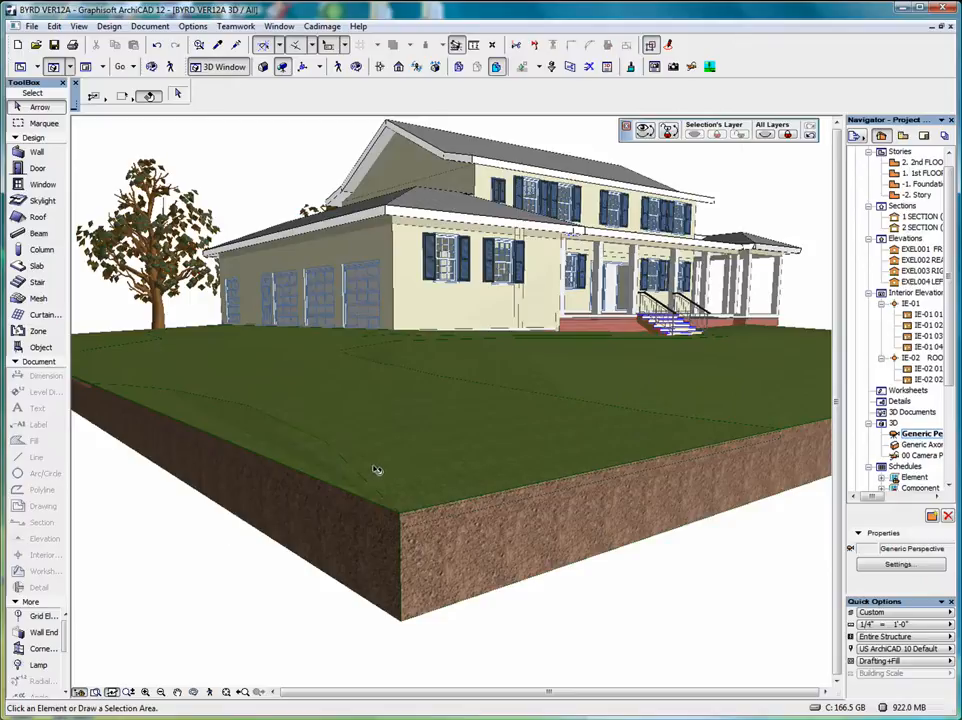
scroll(382, 463, down, 2)
middle_drag(384, 445, 303, 520)
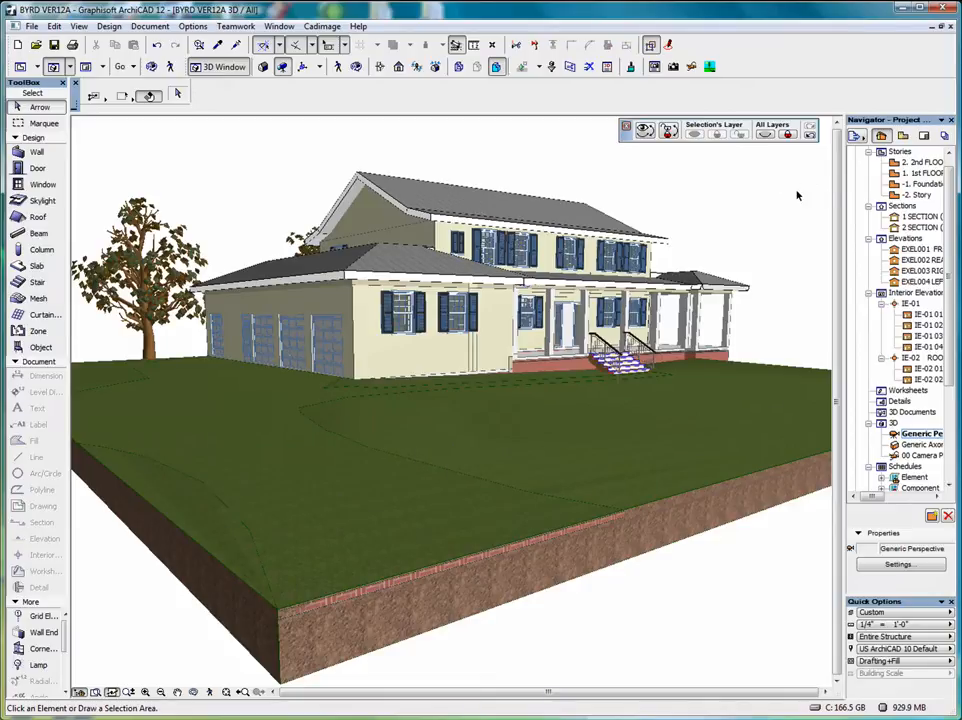
- Return to the 1st floor plan, select the herringbone paving mesh and store it as the operator of a new solid element operation
double_click(918, 174)
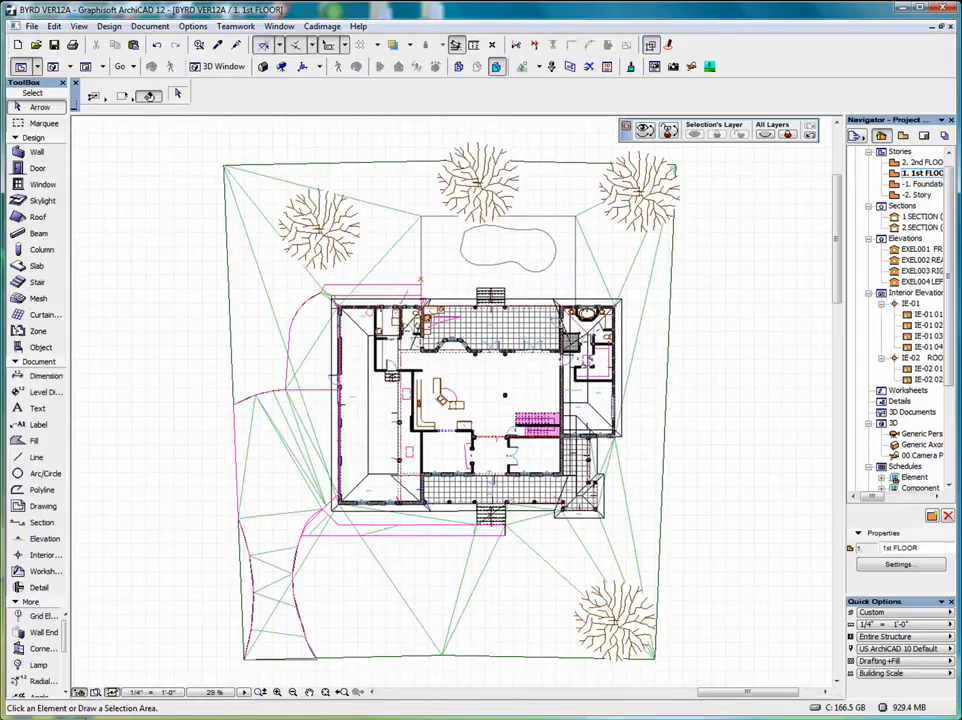
click(256, 398)
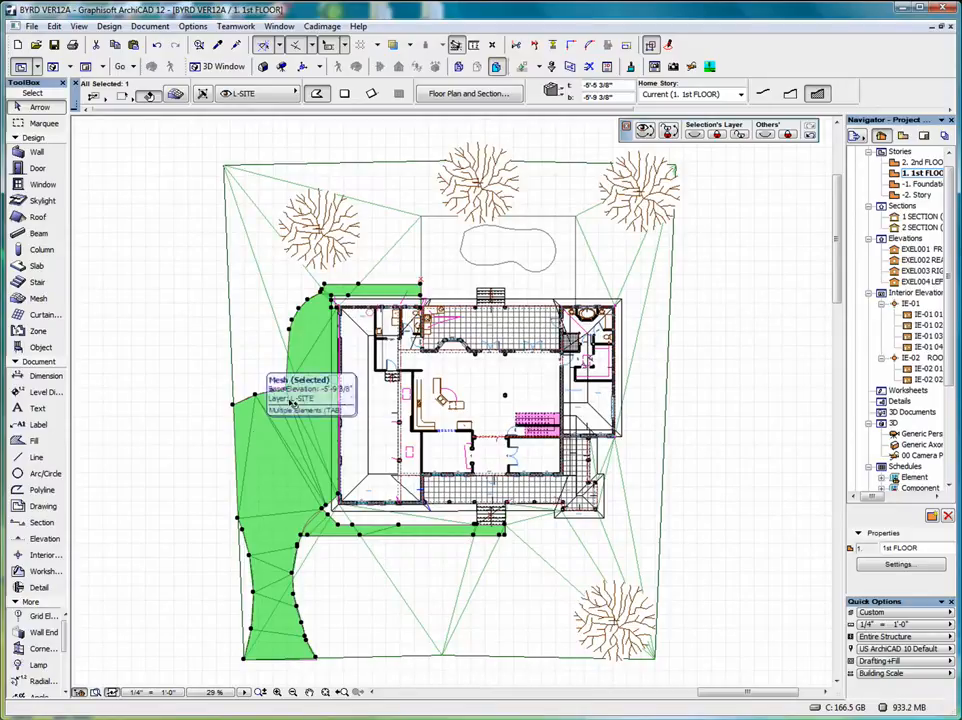
click(743, 94)
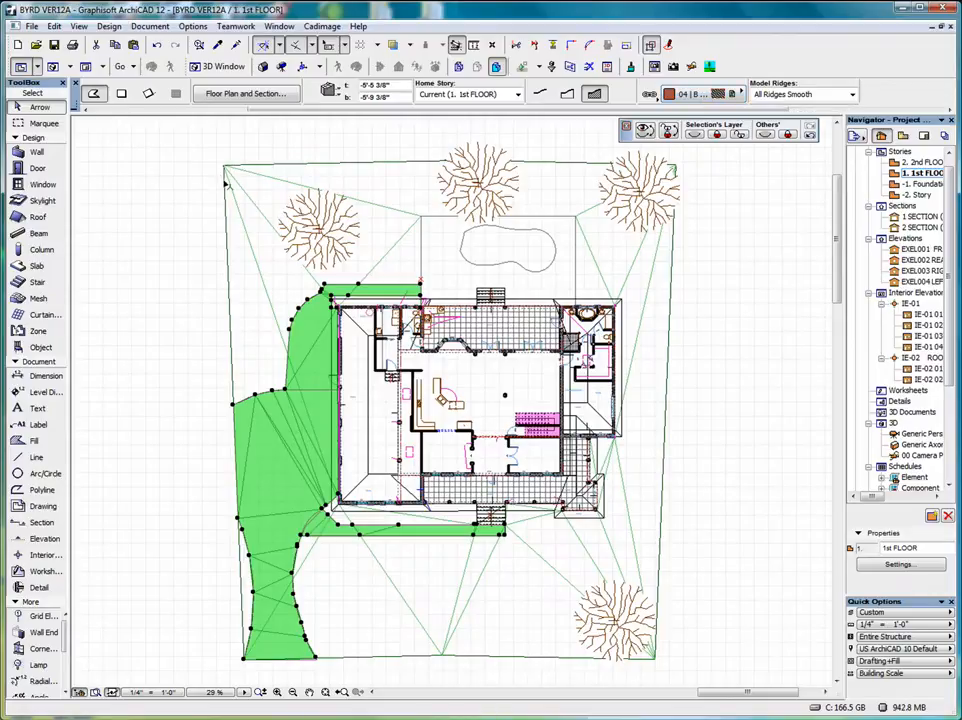
click(161, 207)
click(110, 27)
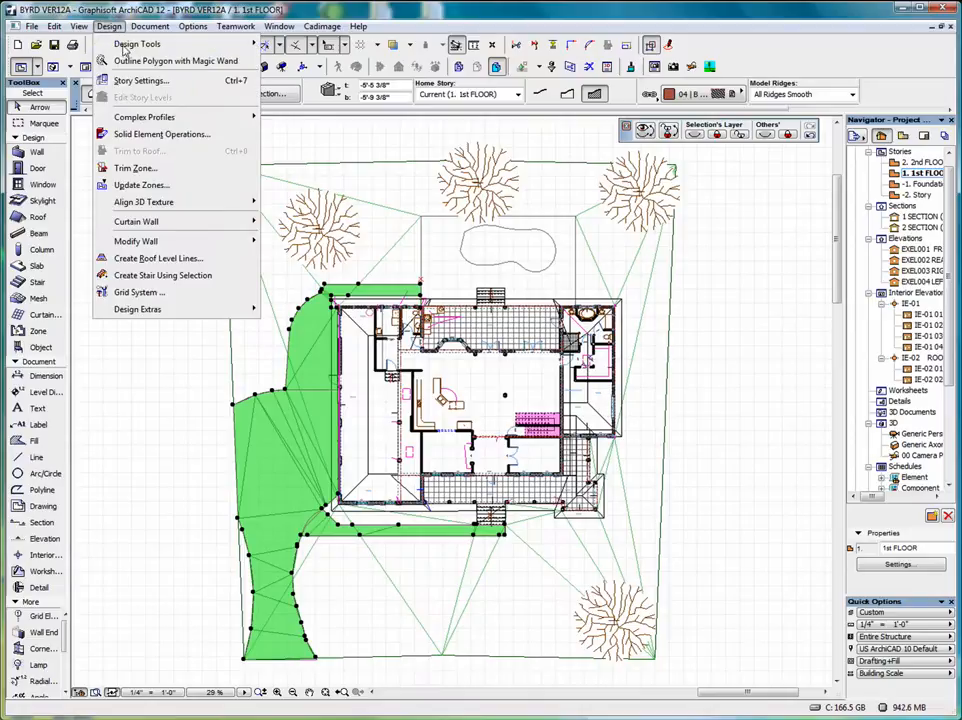
click(176, 135)
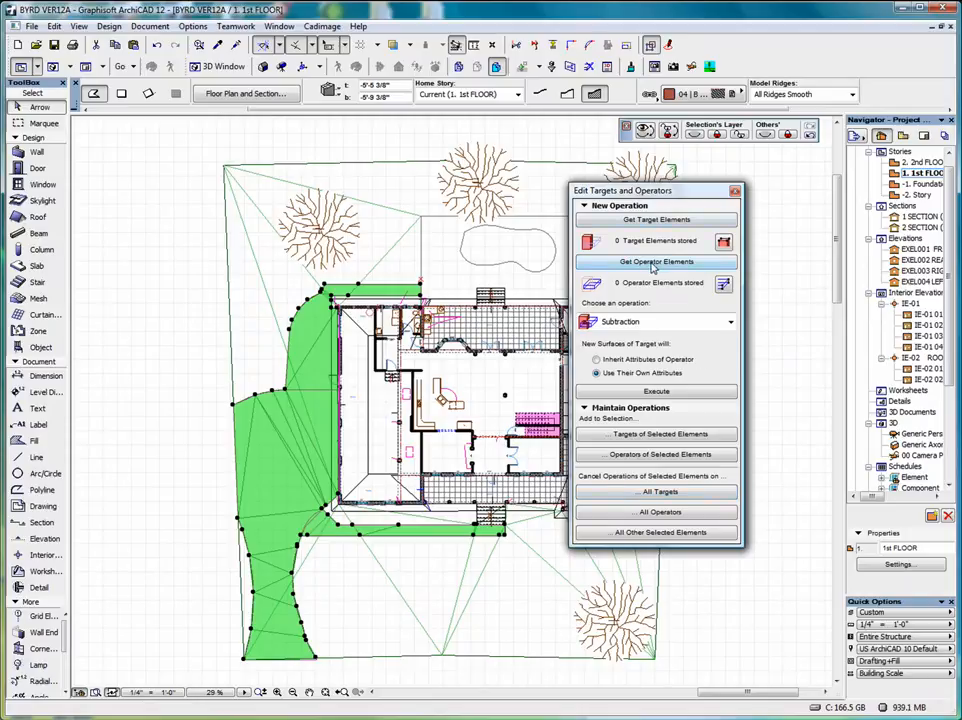
click(656, 262)
- Store the grass site mesh as the target and execute Subtraction with upwards extrusion, keeping the target's own surface attributes
click(293, 166)
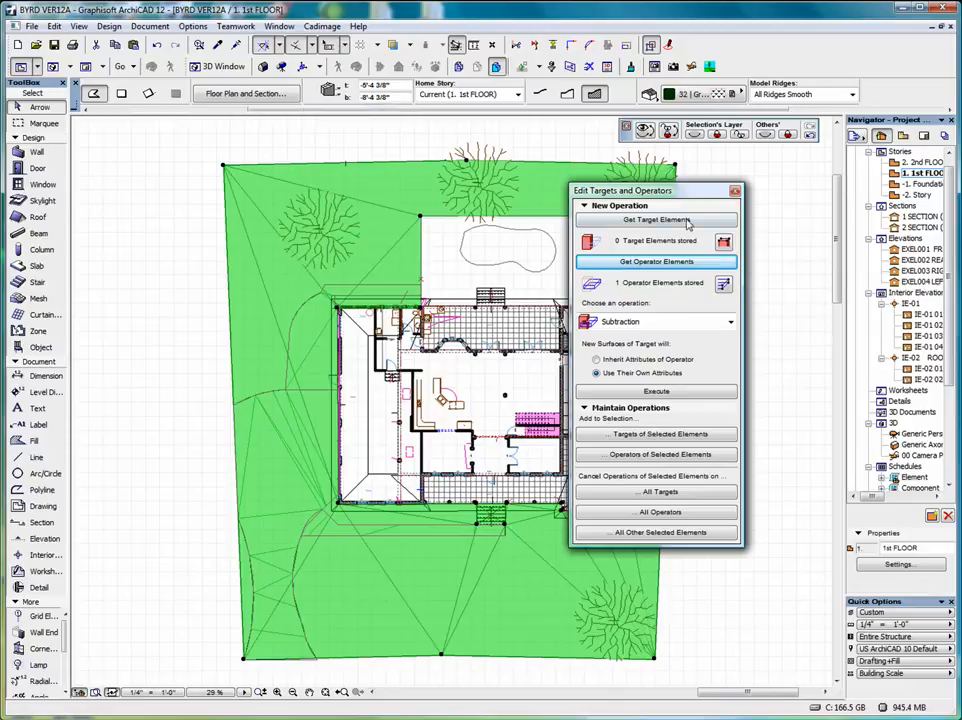
click(645, 221)
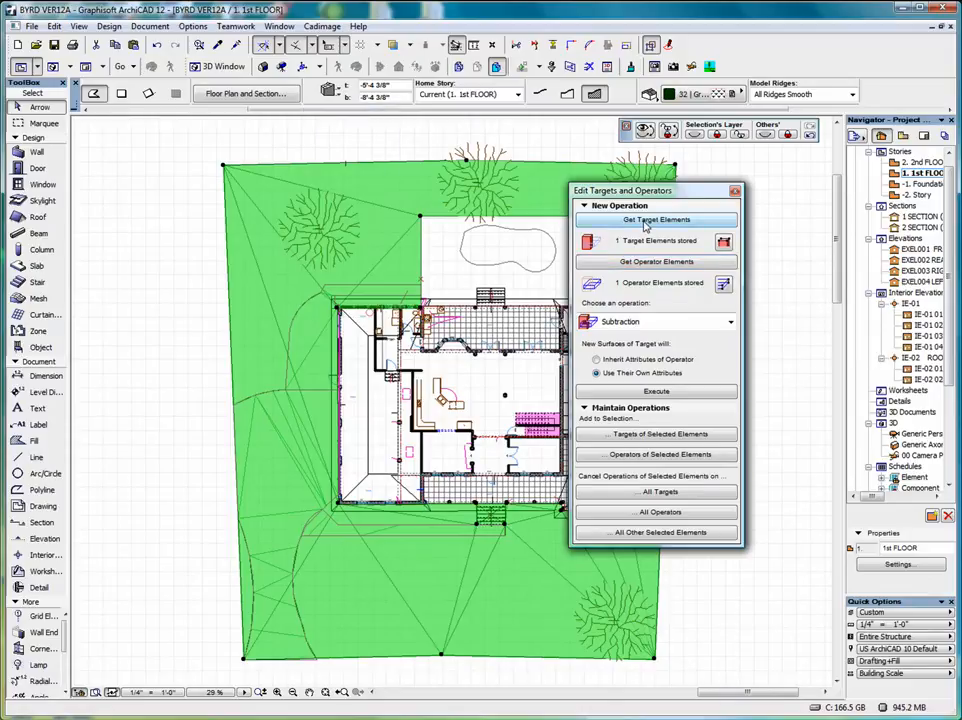
click(658, 323)
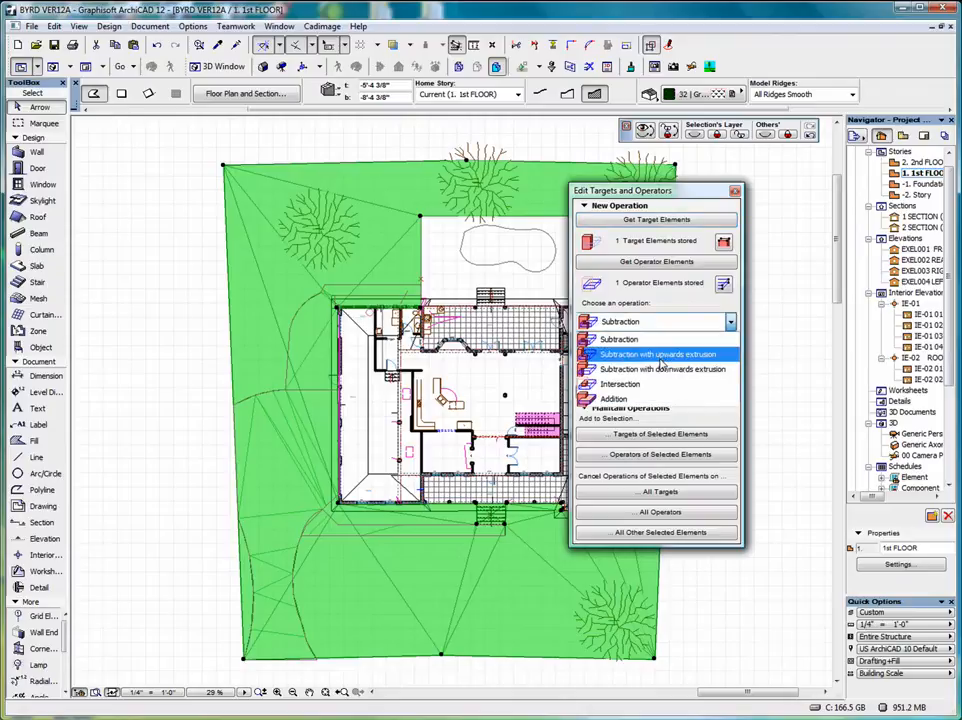
click(659, 355)
click(655, 391)
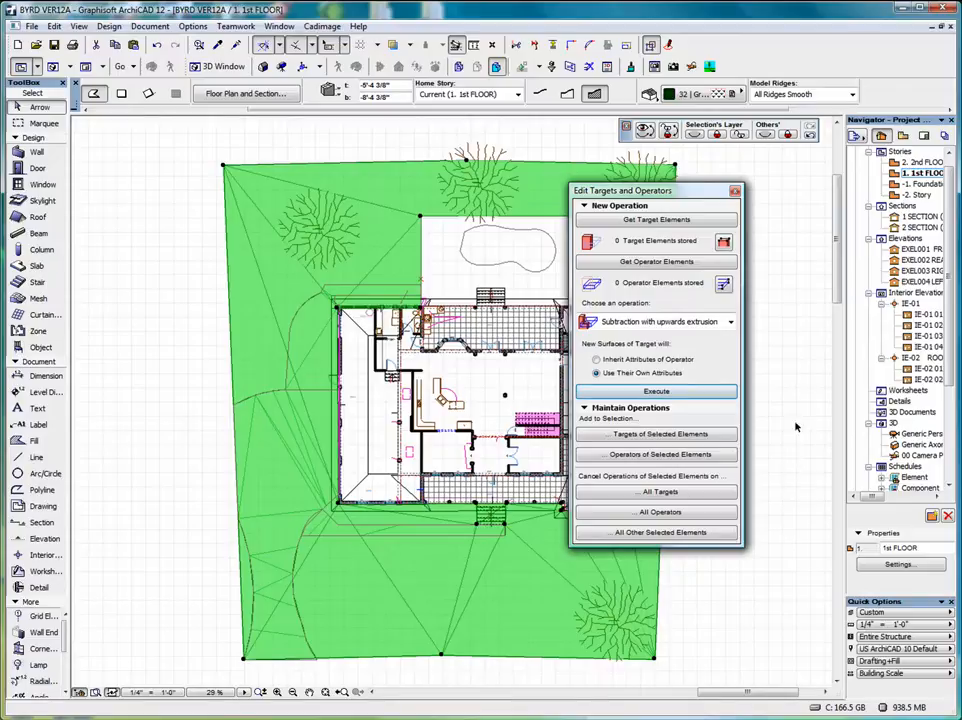
click(735, 192)
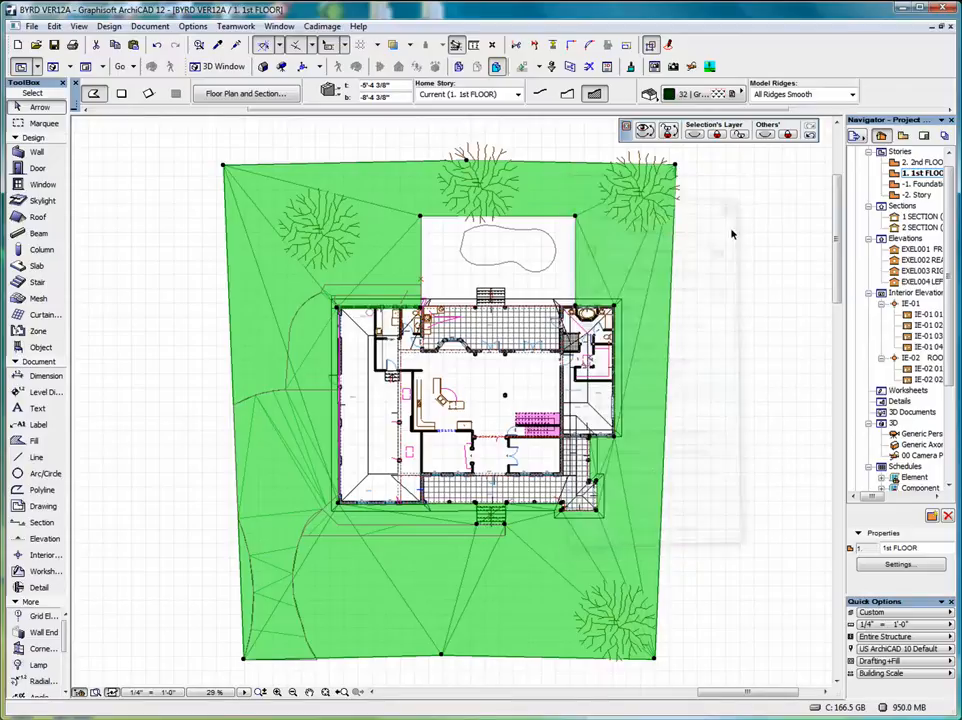
- Show the whole model in 3D and orbit around the house to inspect the brick driveway and walkways
right_click(722, 318)
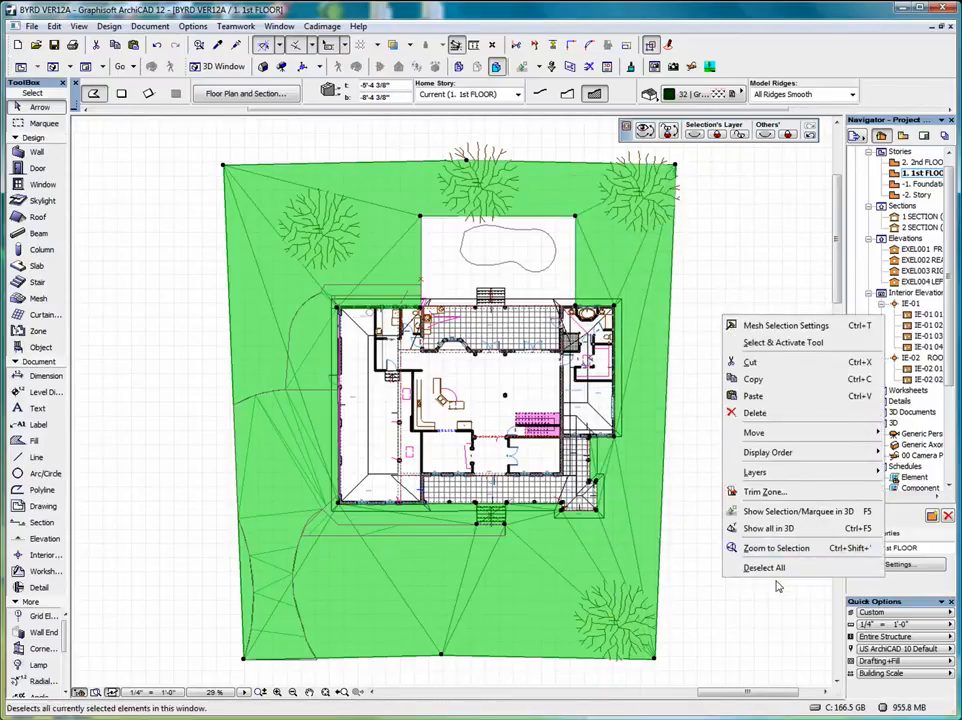
click(785, 528)
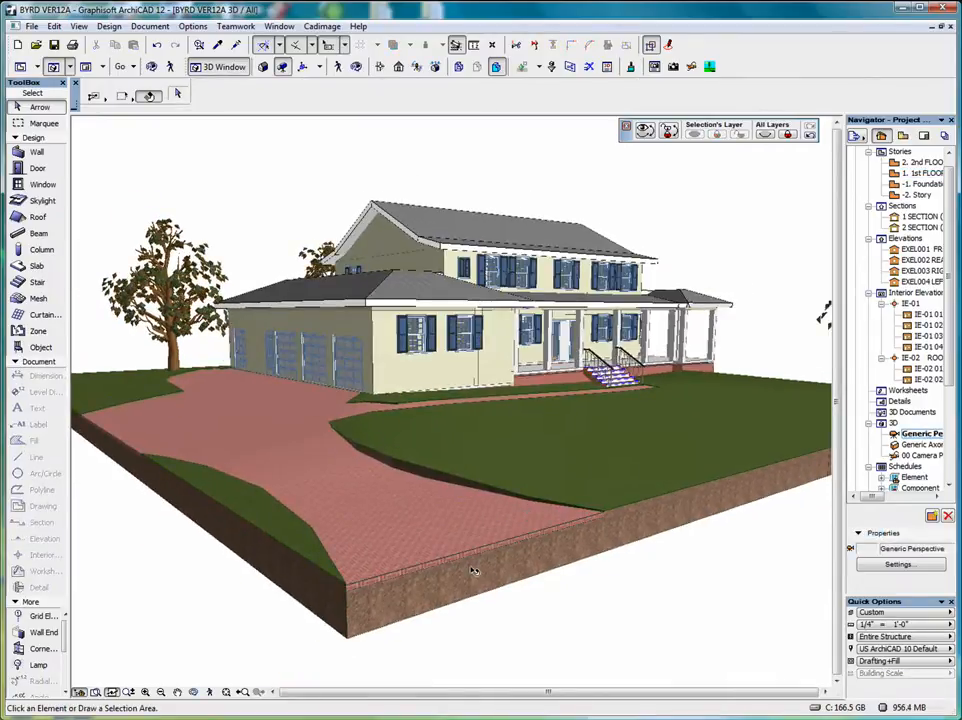
click(193, 692)
drag(512, 560, 291, 587)
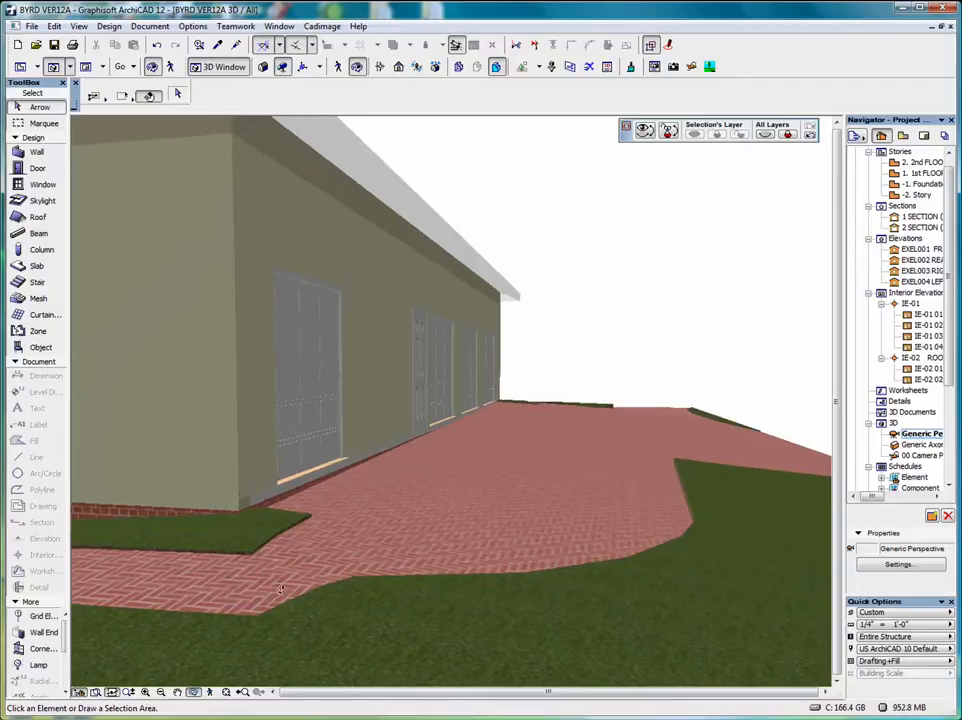
drag(465, 566, 530, 571)
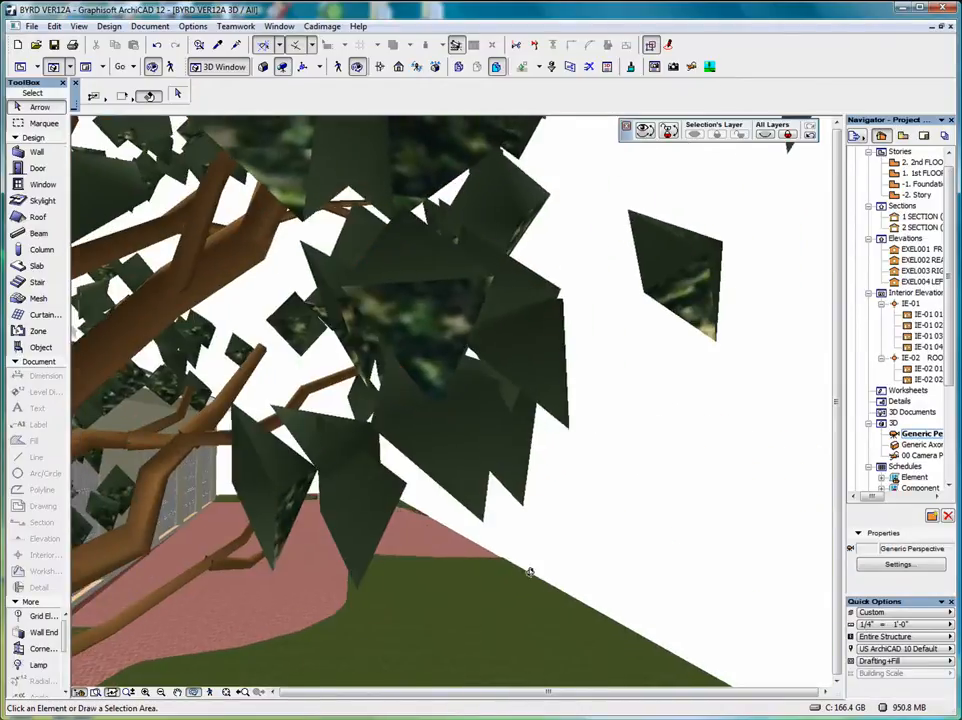
click(225, 692)
drag(518, 461, 361, 556)
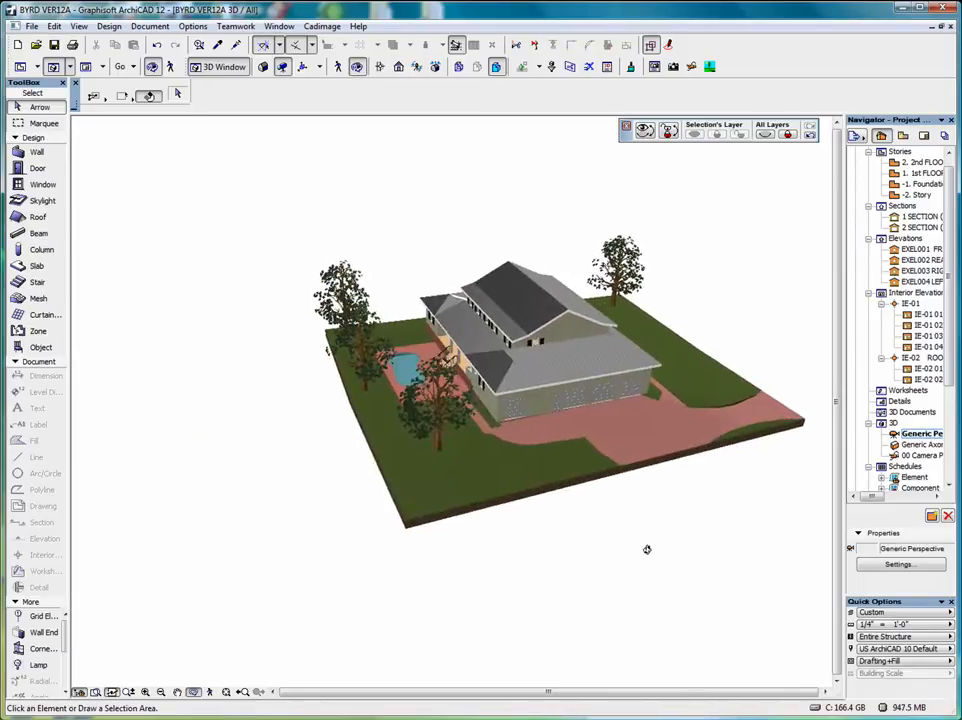